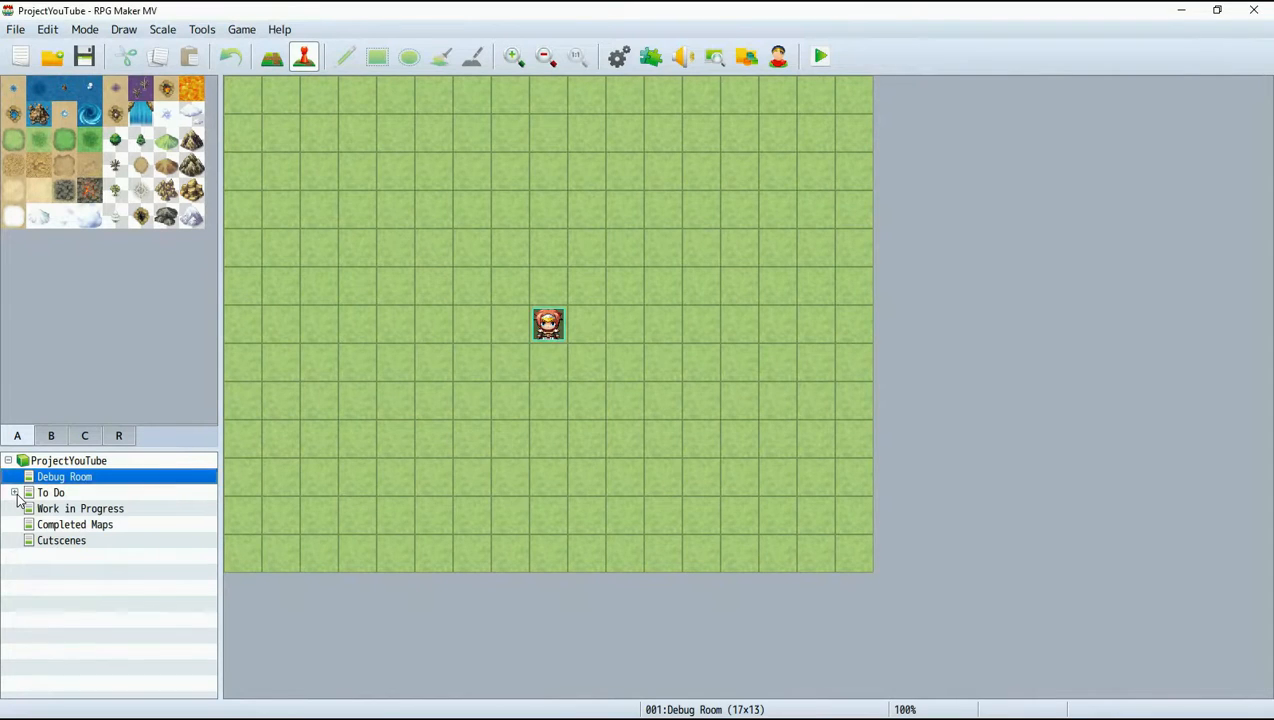
Expand the To Do map group and look through its list of maps from Intro to End.
left_click(16, 496)
scroll(95, 509, "up", 1)
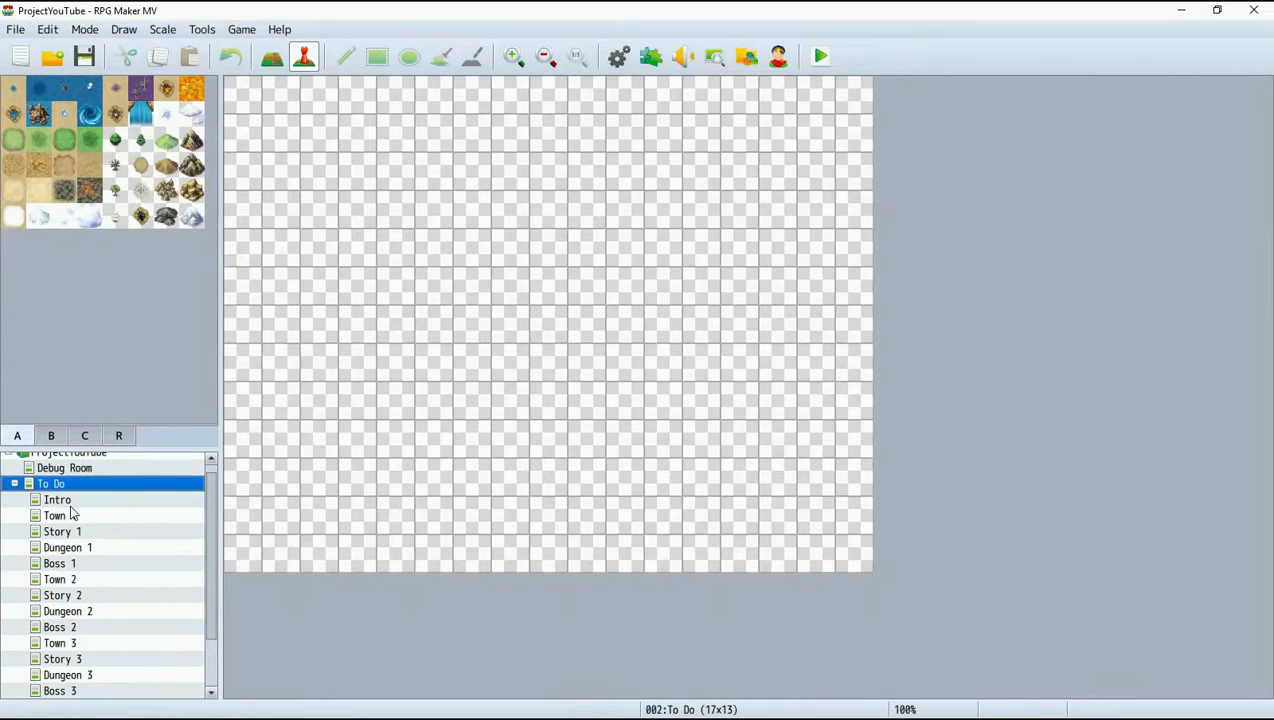
scroll(82, 550, "down", 2)
scroll(62, 567, "up", 1)
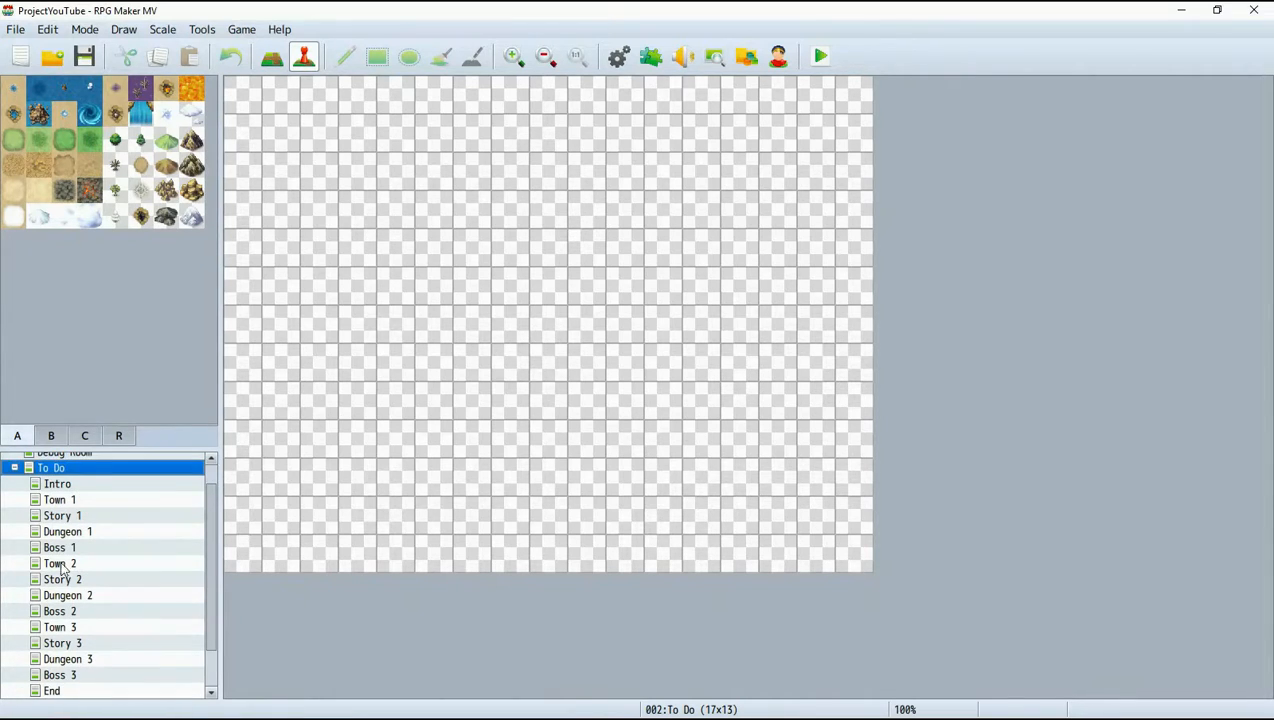
scroll(64, 683, "down", 1)
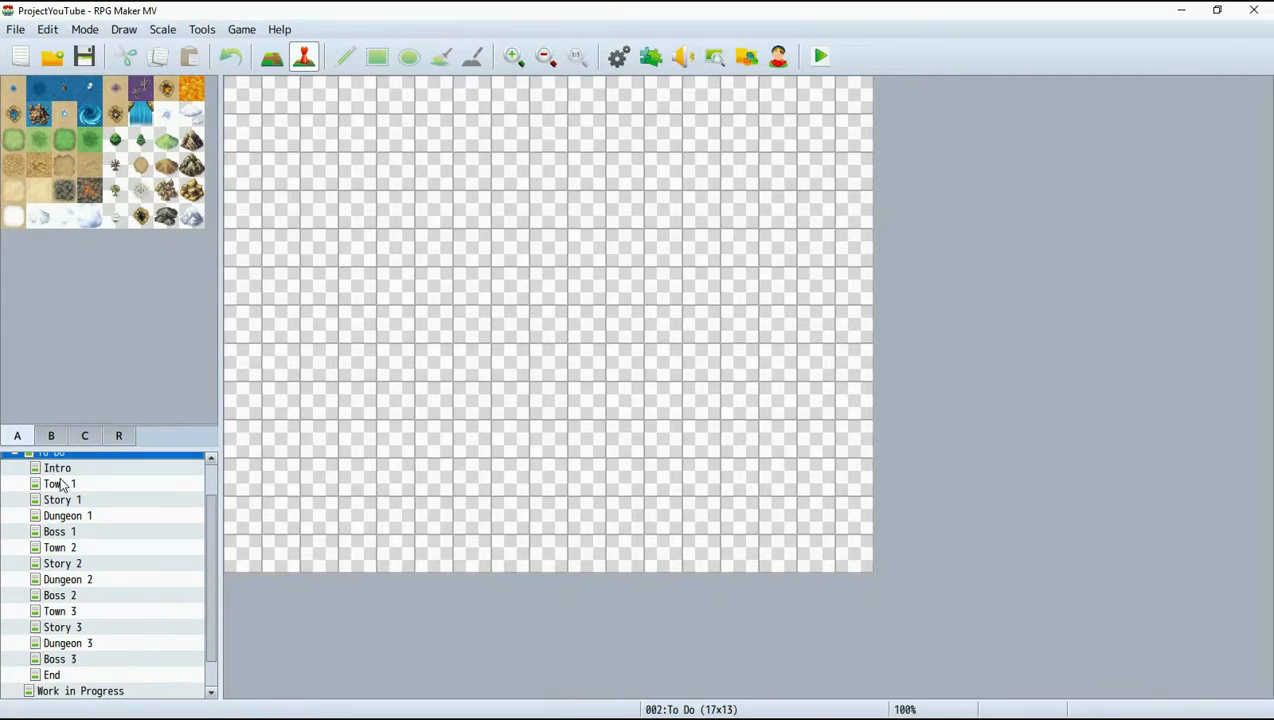
scroll(62, 484, "up", 1)
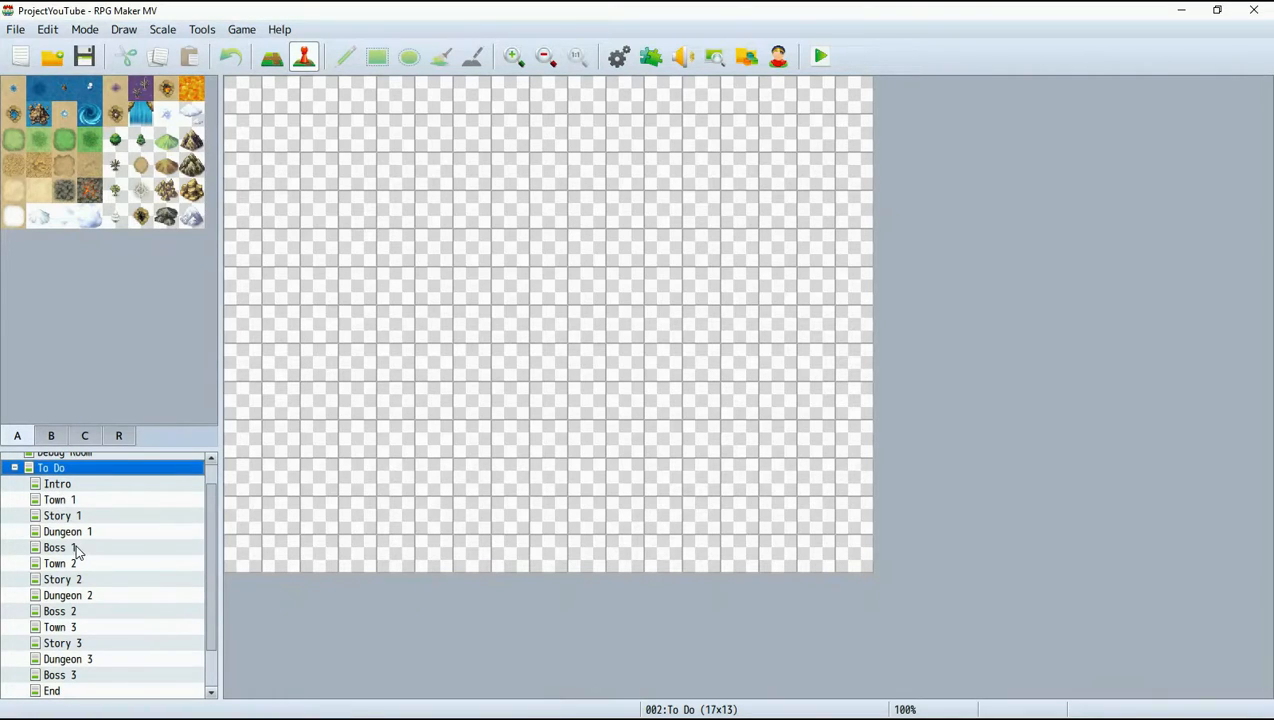
Review the To Do maps one after another from Intro through Boss 2, examining their paths and events.
left_click(60, 487)
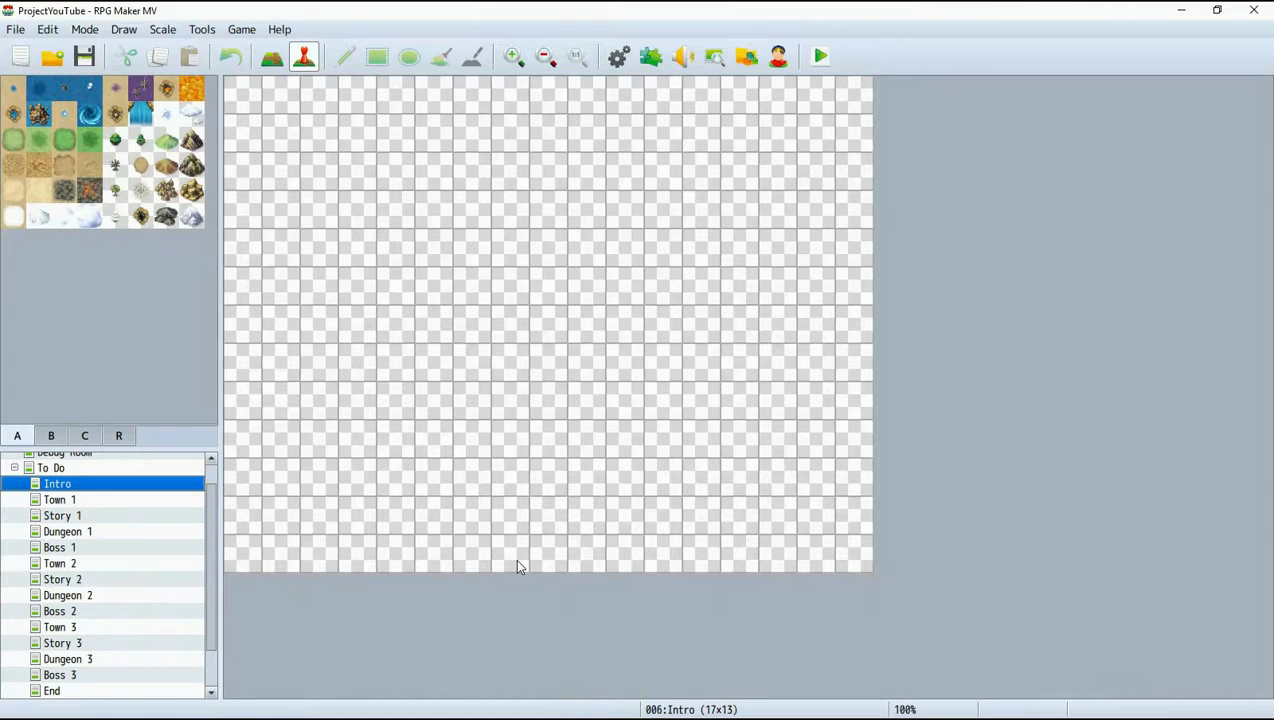
left_click(88, 502)
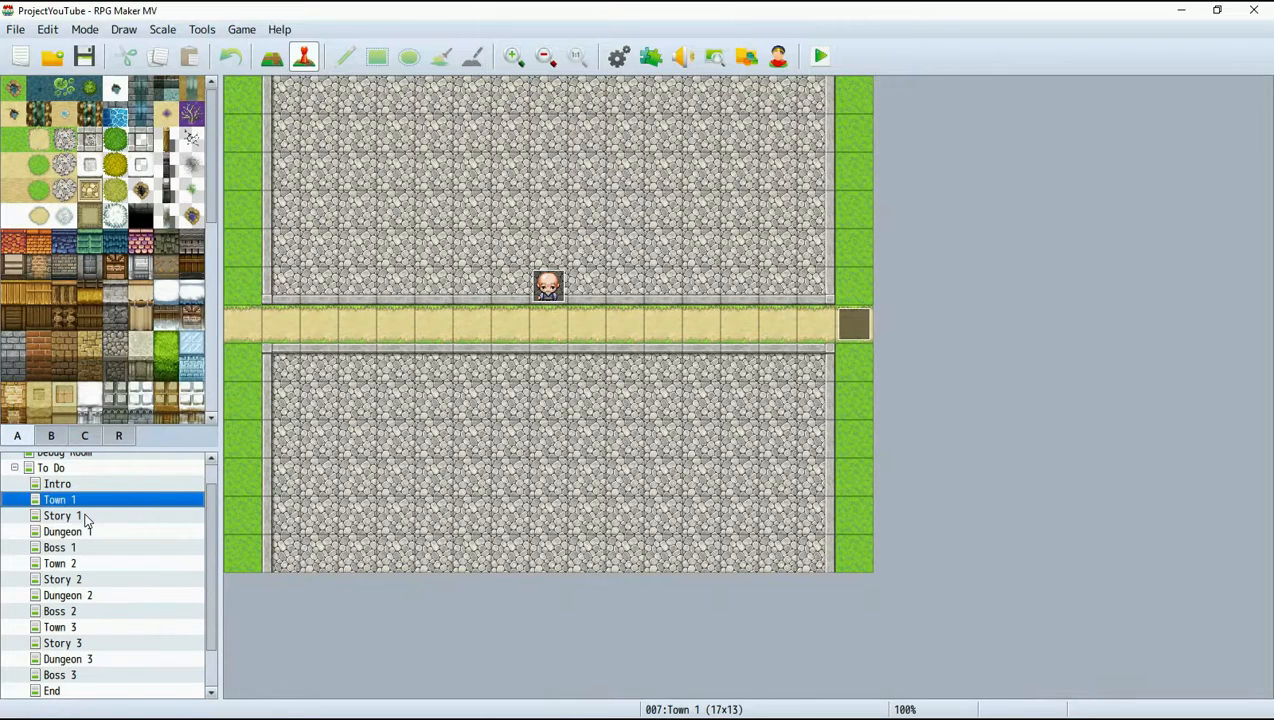
left_click(62, 515)
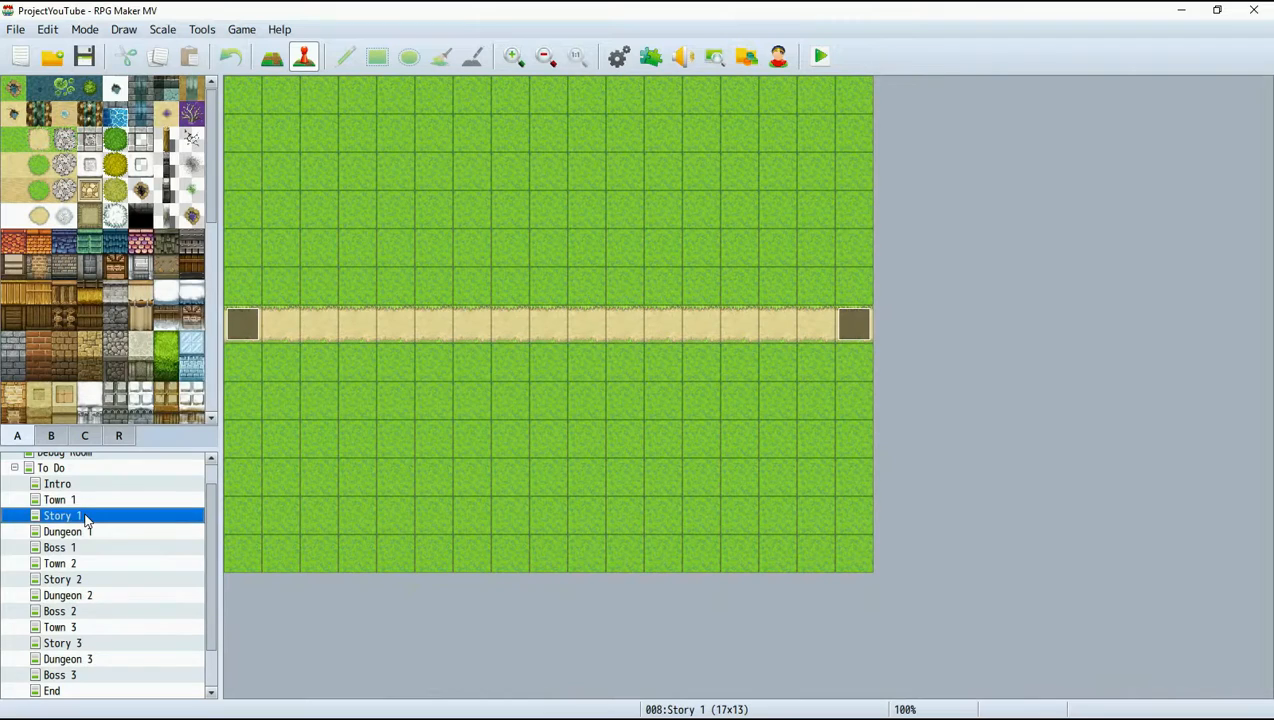
key("Down")
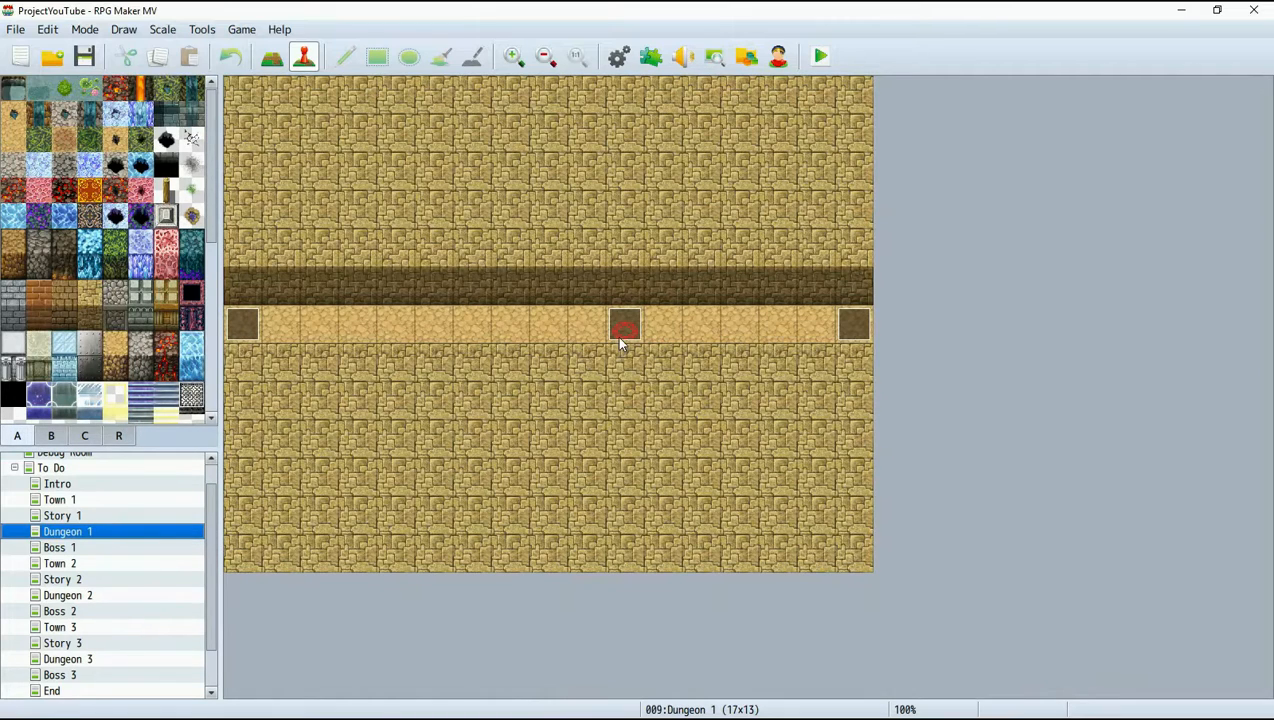
left_click(108, 552)
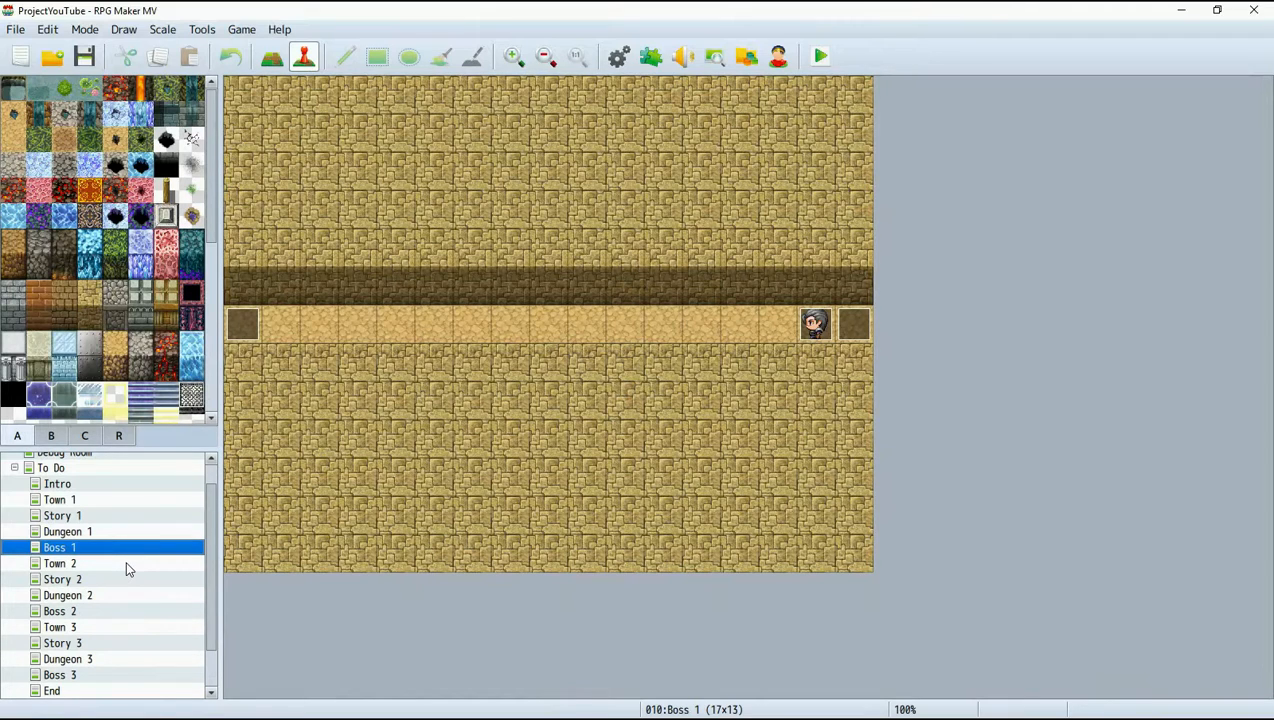
left_click(101, 564)
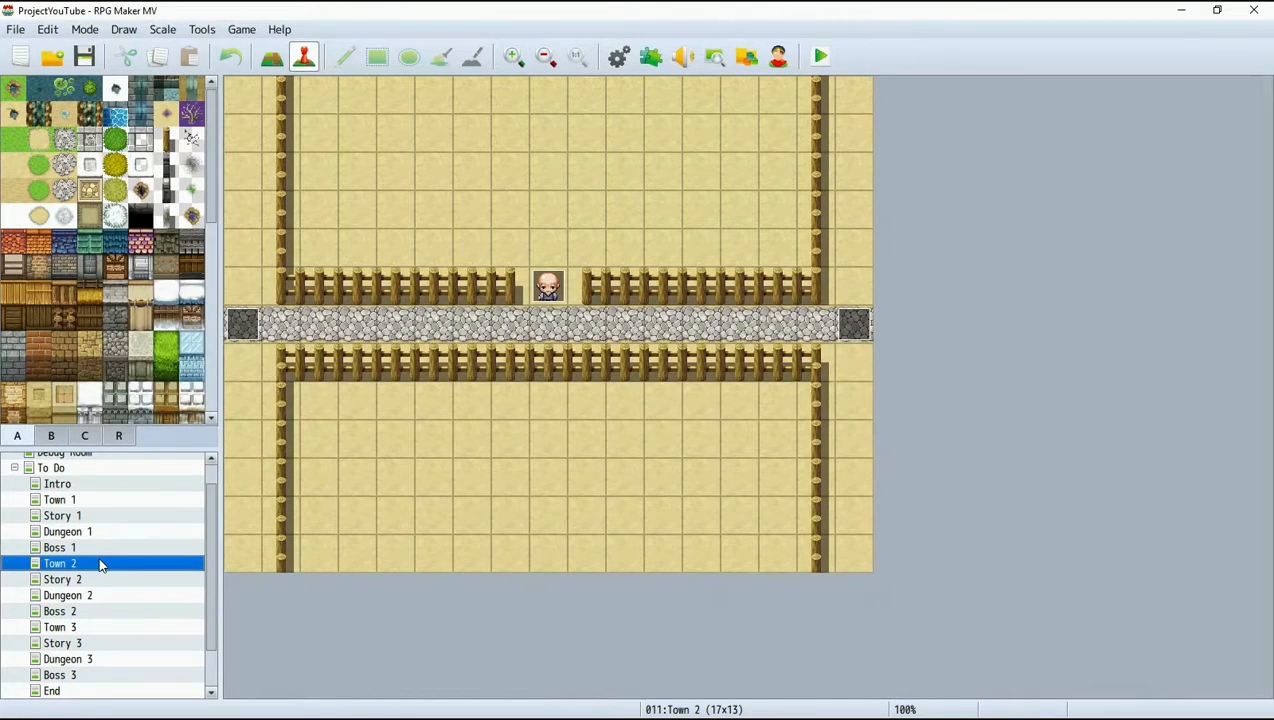
key("Down")
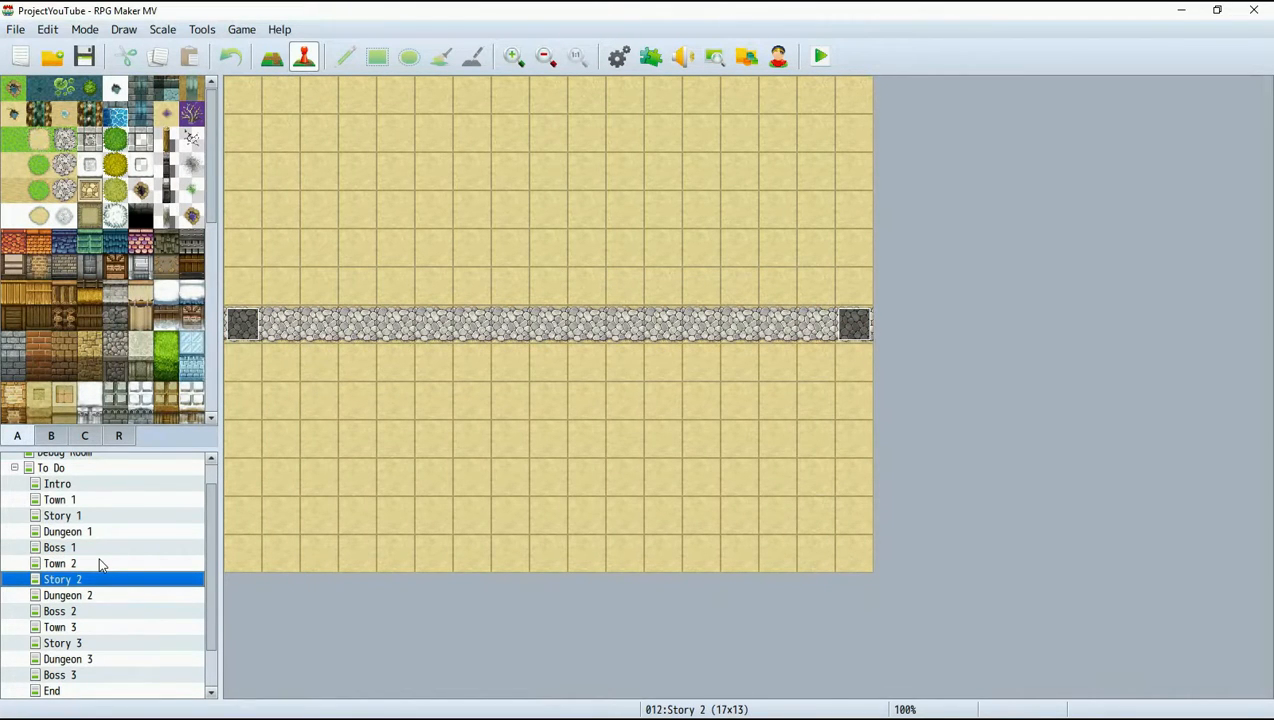
key("Down")
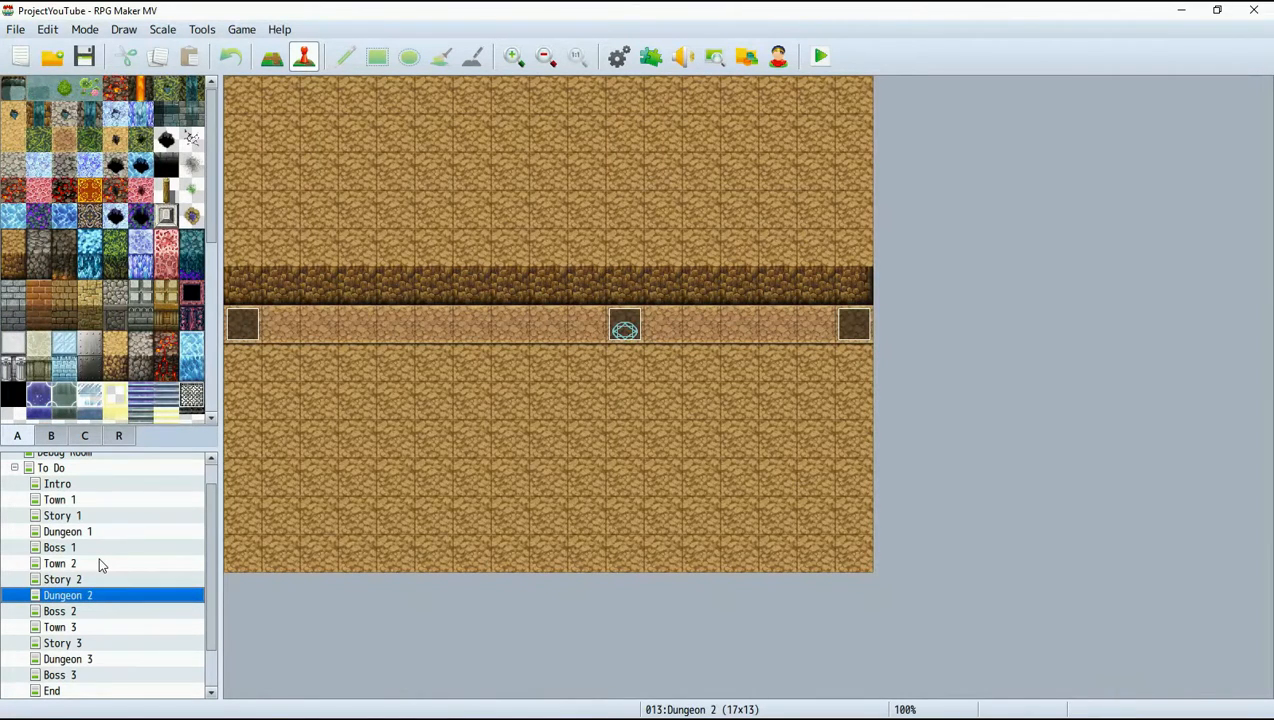
key("Down")
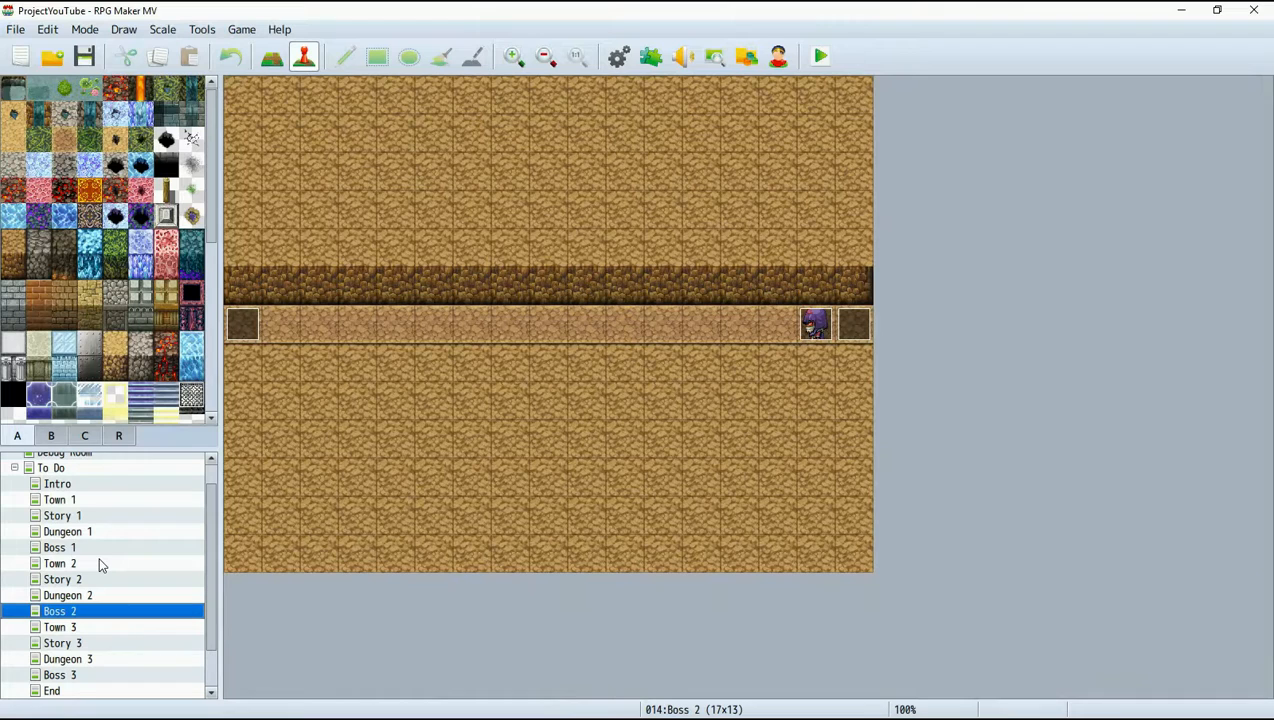
On the Town 3 map, create a quick transfer event at tile 0,6 leading to Boss 2 (16,6) with direction Retain.
key("Down")
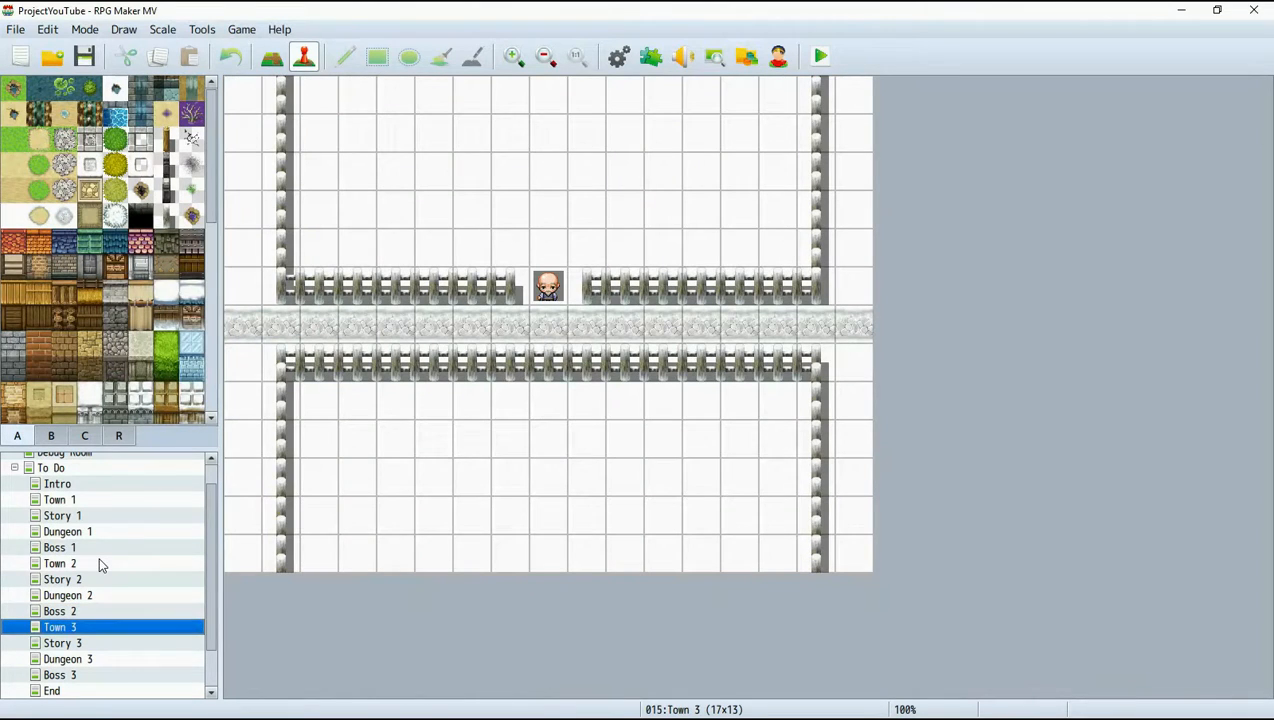
scroll(99, 565, "down", 1)
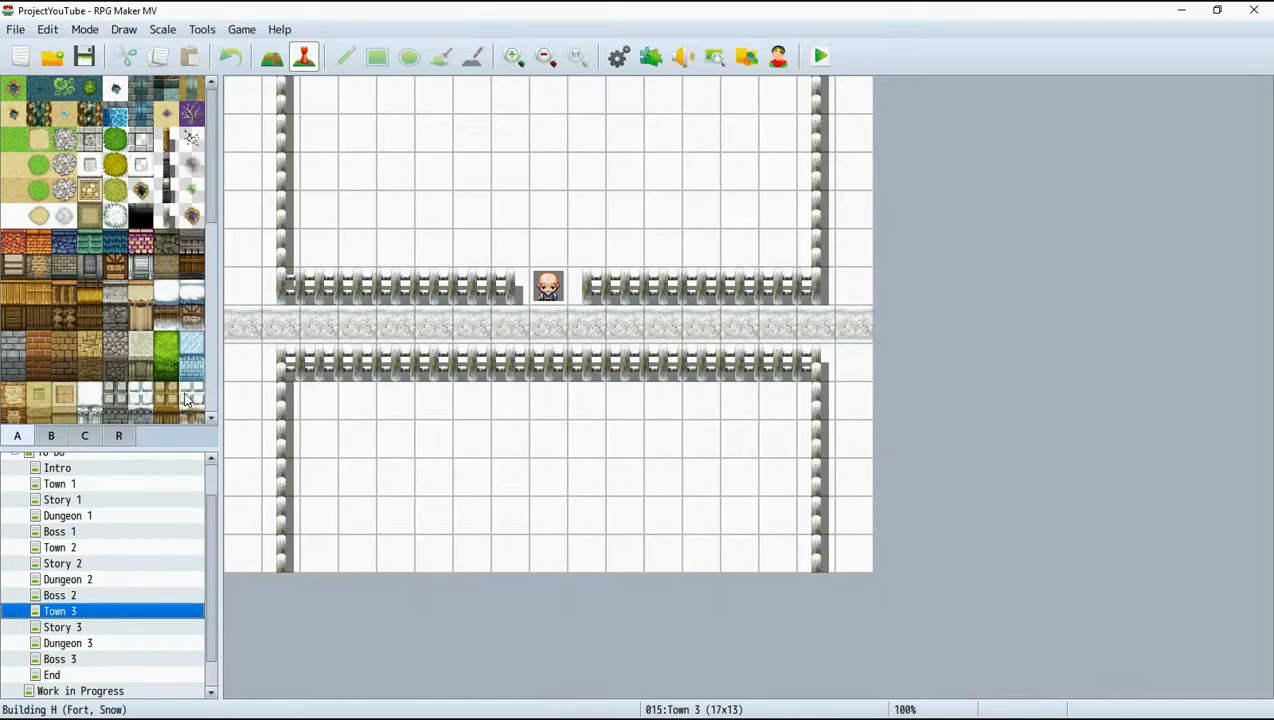
right_click(240, 336)
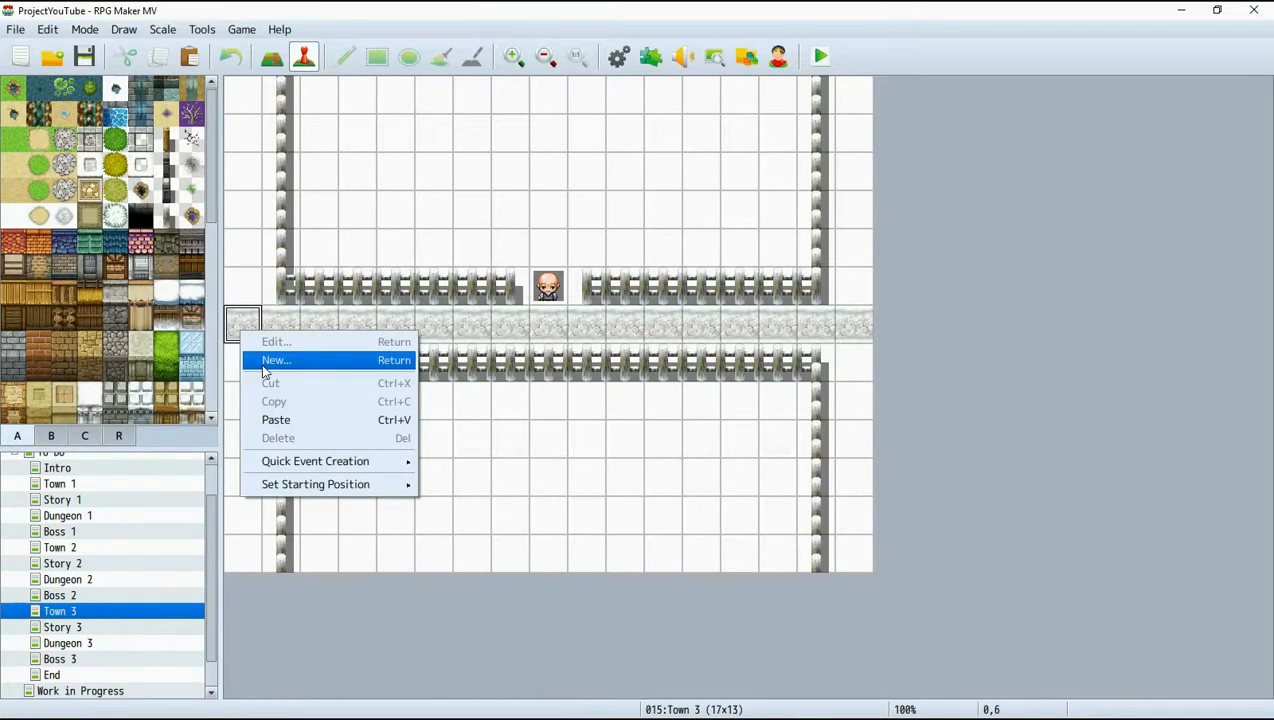
mouse_move(385, 461)
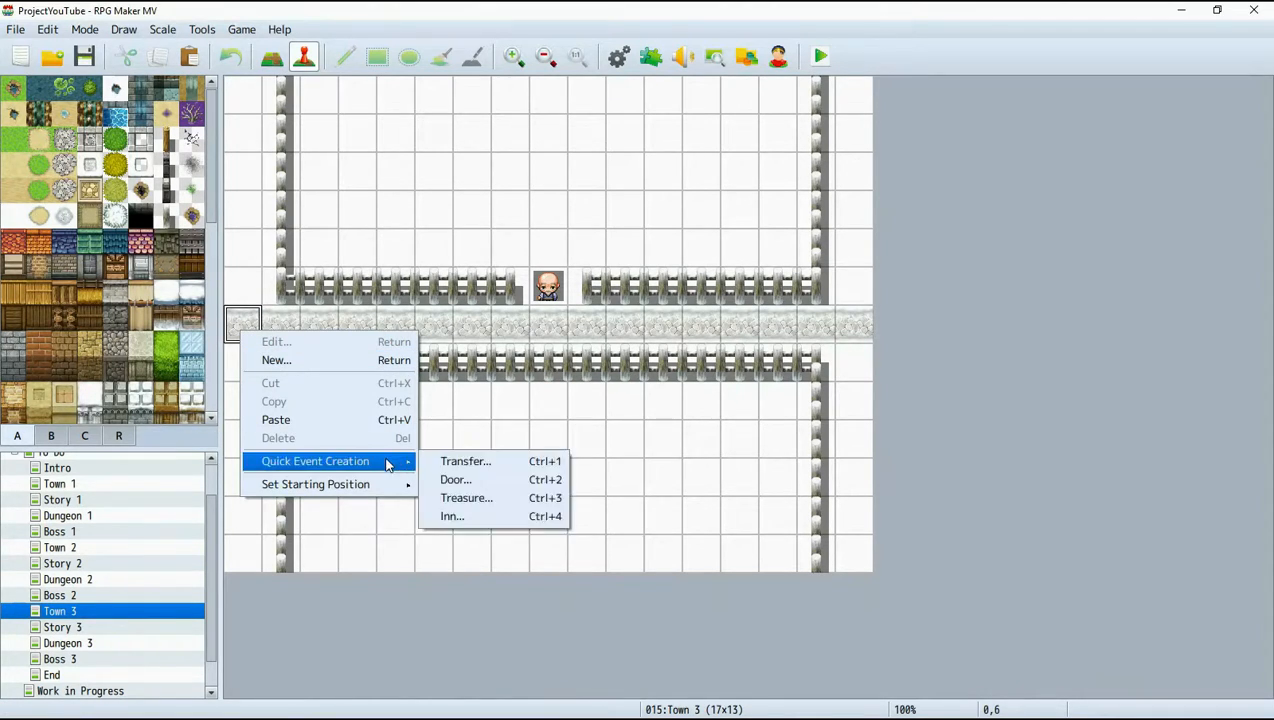
left_click(436, 464)
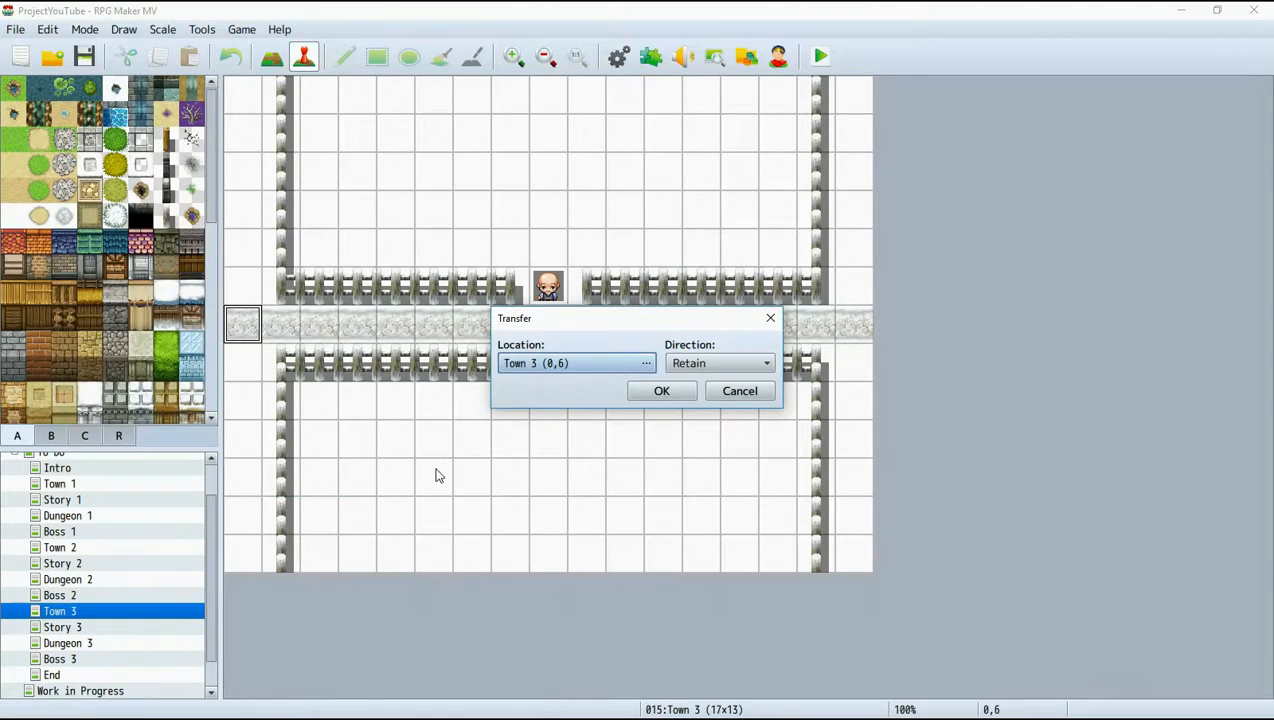
left_click(569, 368)
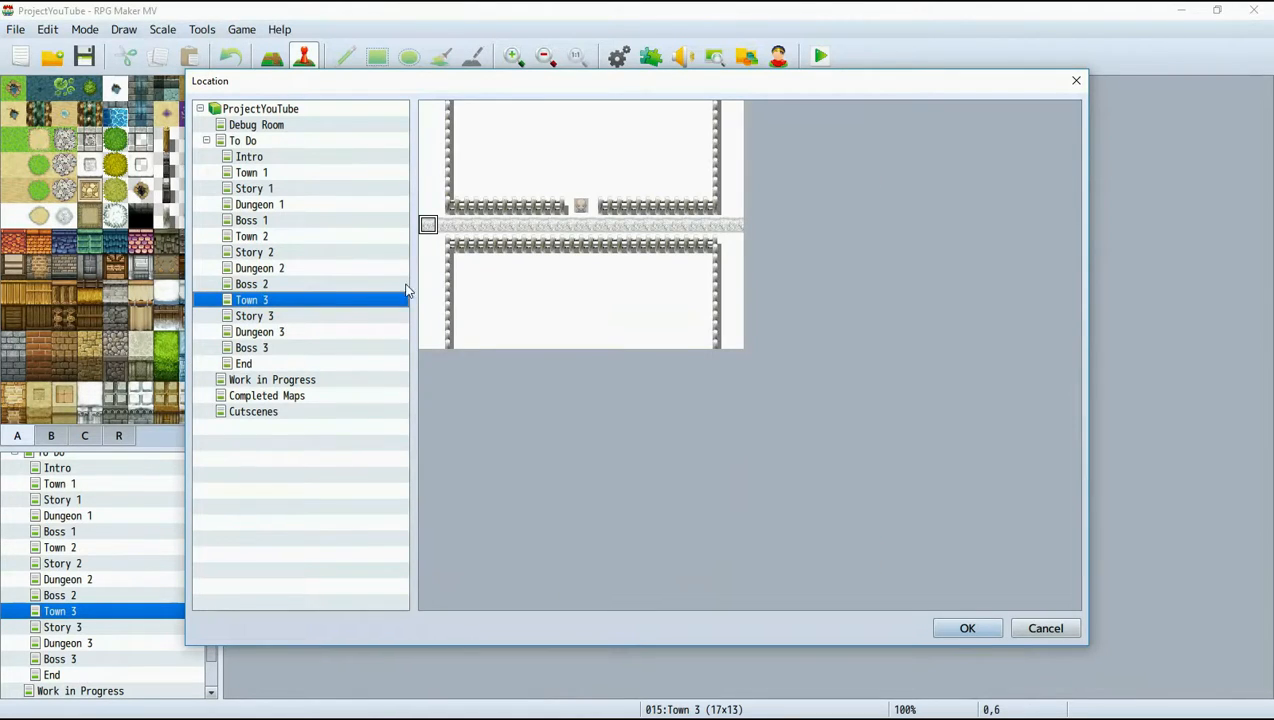
left_click(284, 286)
left_click(730, 229)
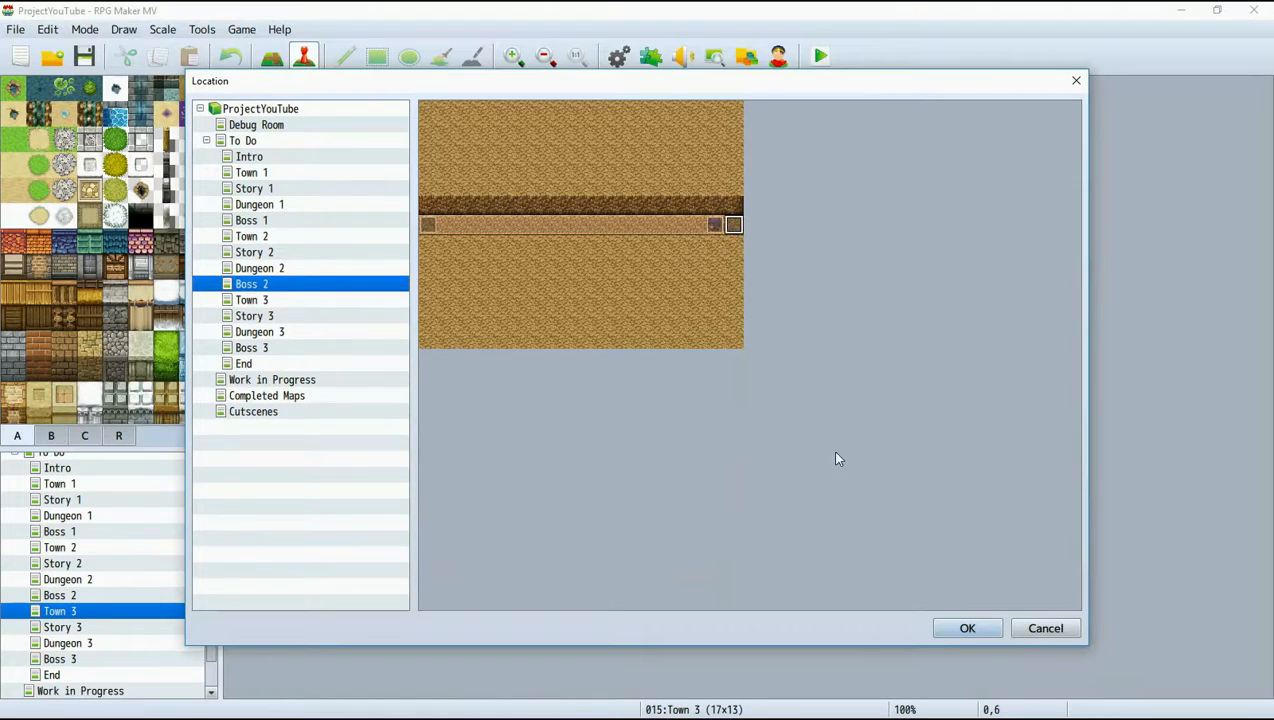
left_click(957, 628)
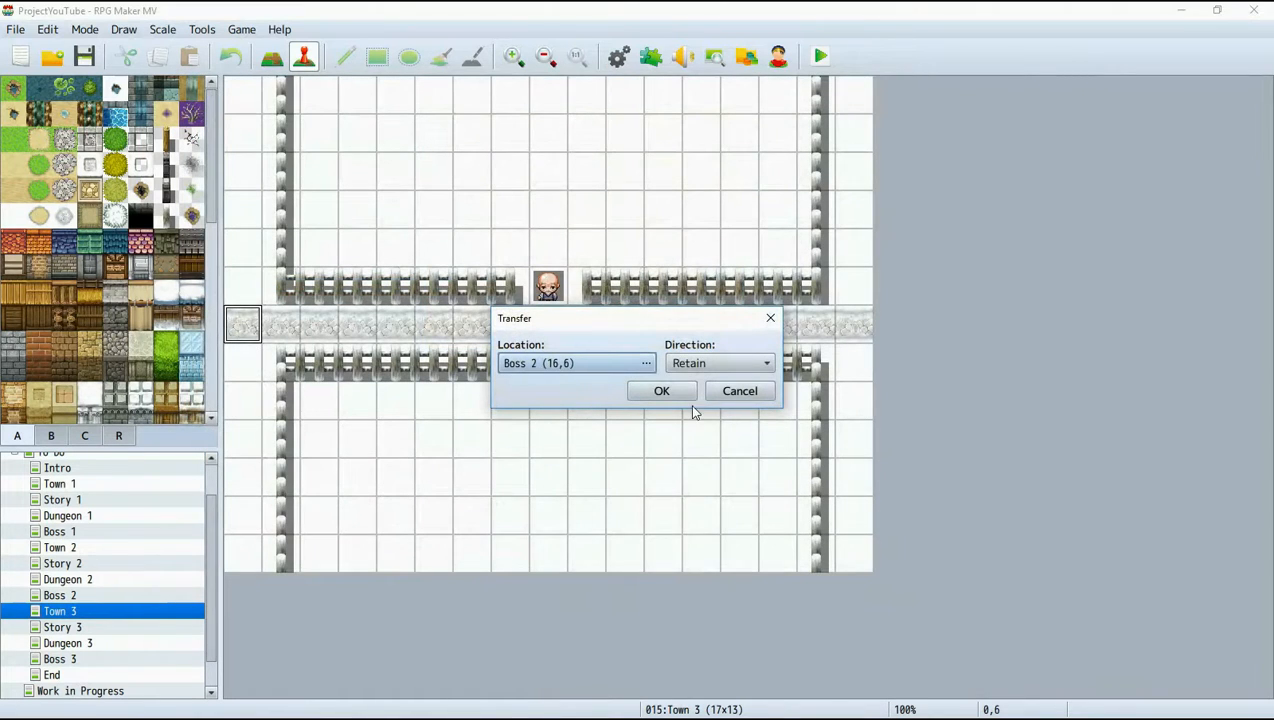
left_click(661, 391)
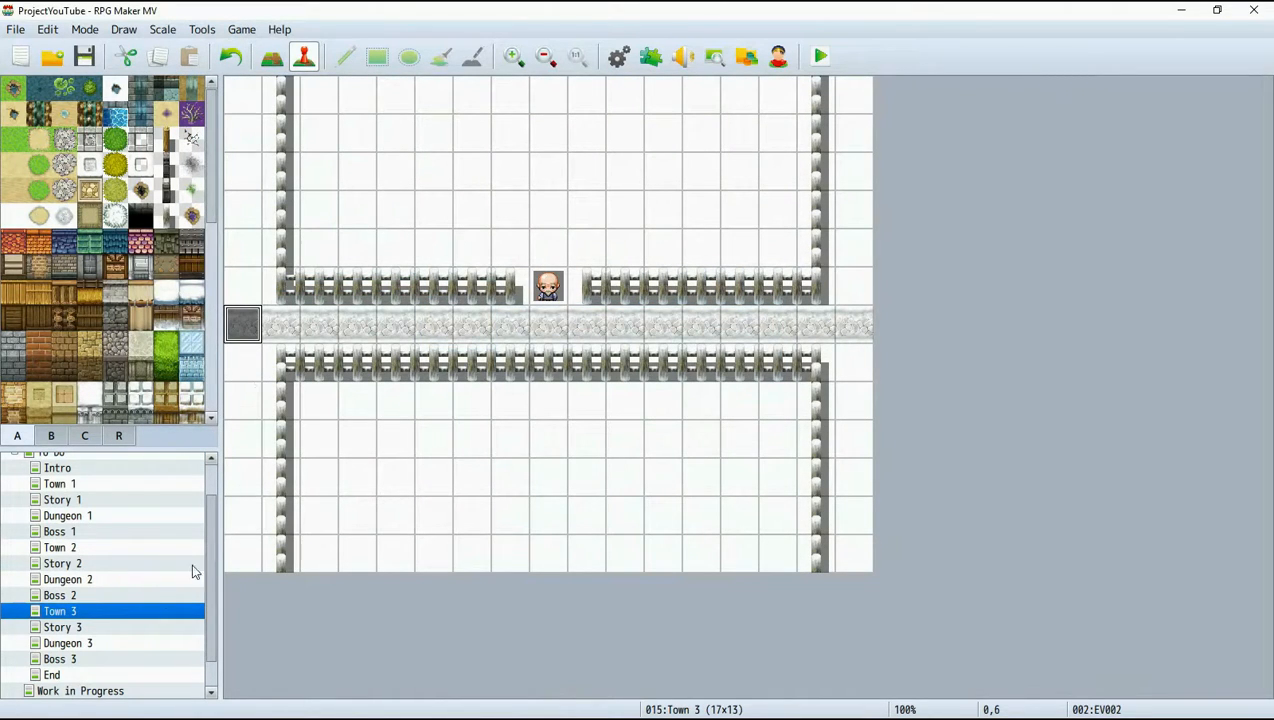
Create a quick transfer event at tile 16,6 of Town 3 leading to Story 3 (0,6) with direction Retain.
left_click(853, 323)
right_click(858, 336)
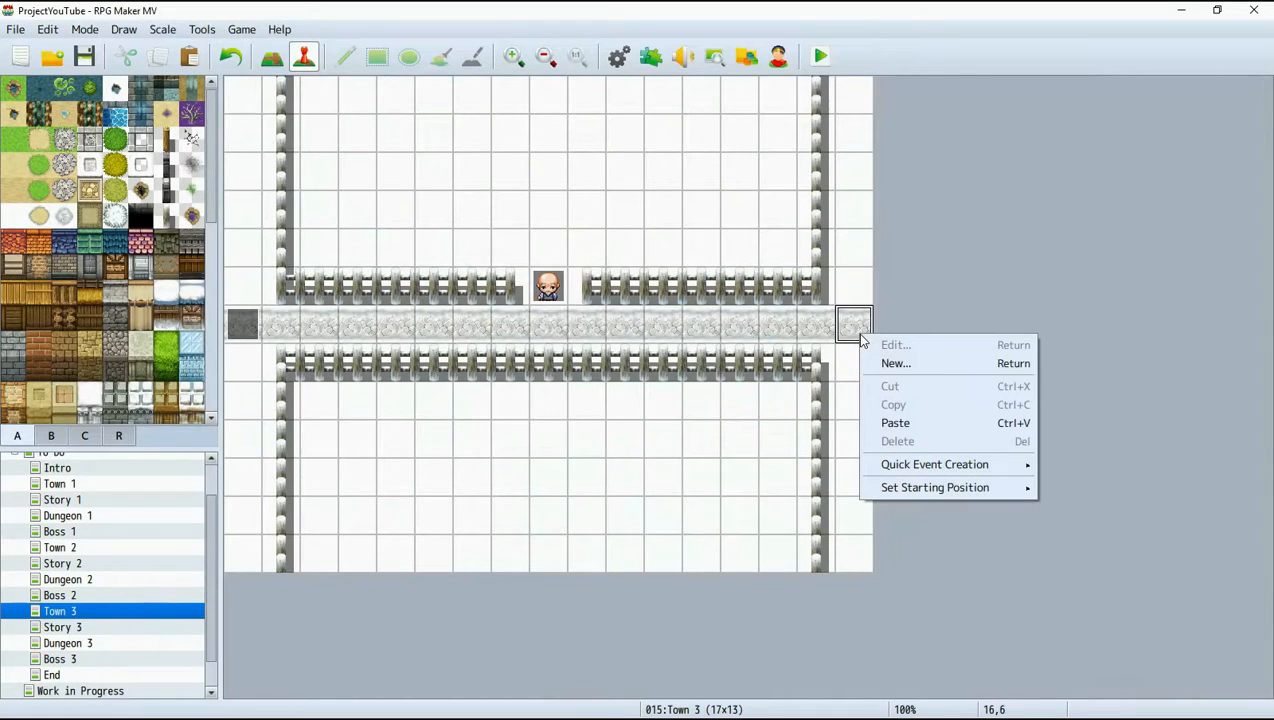
mouse_move(927, 466)
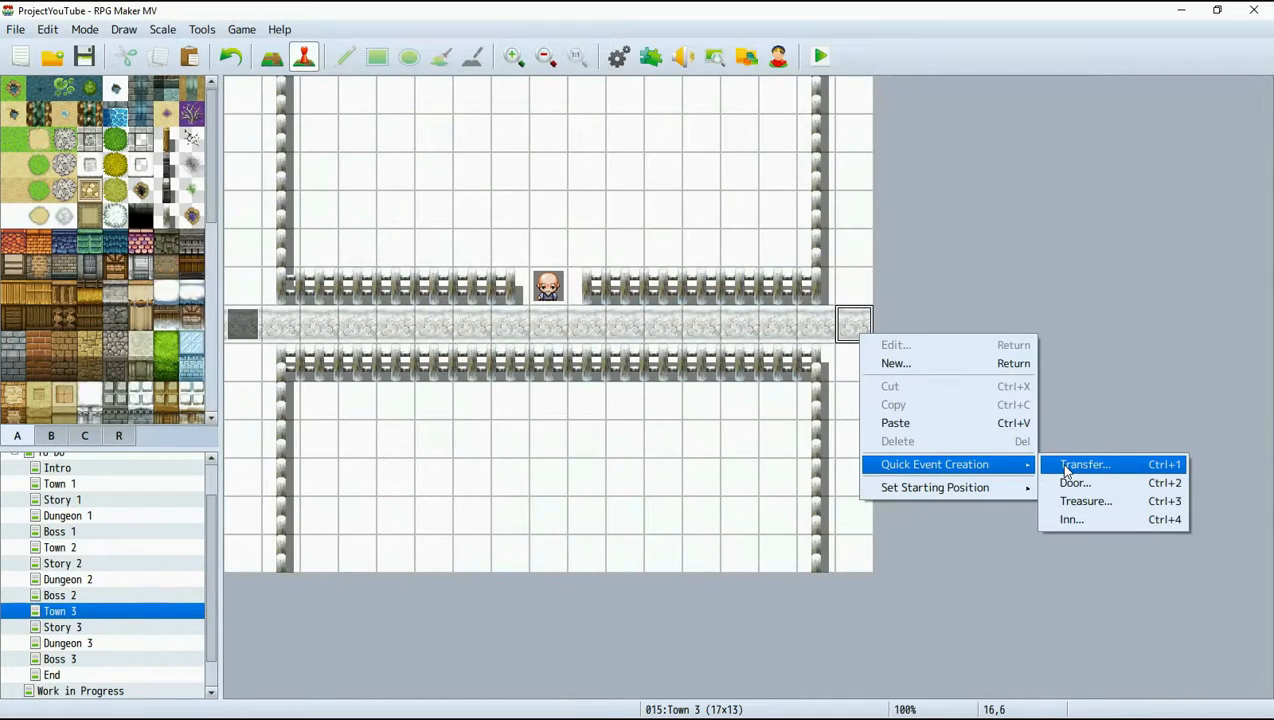
left_click(1068, 468)
left_click(648, 362)
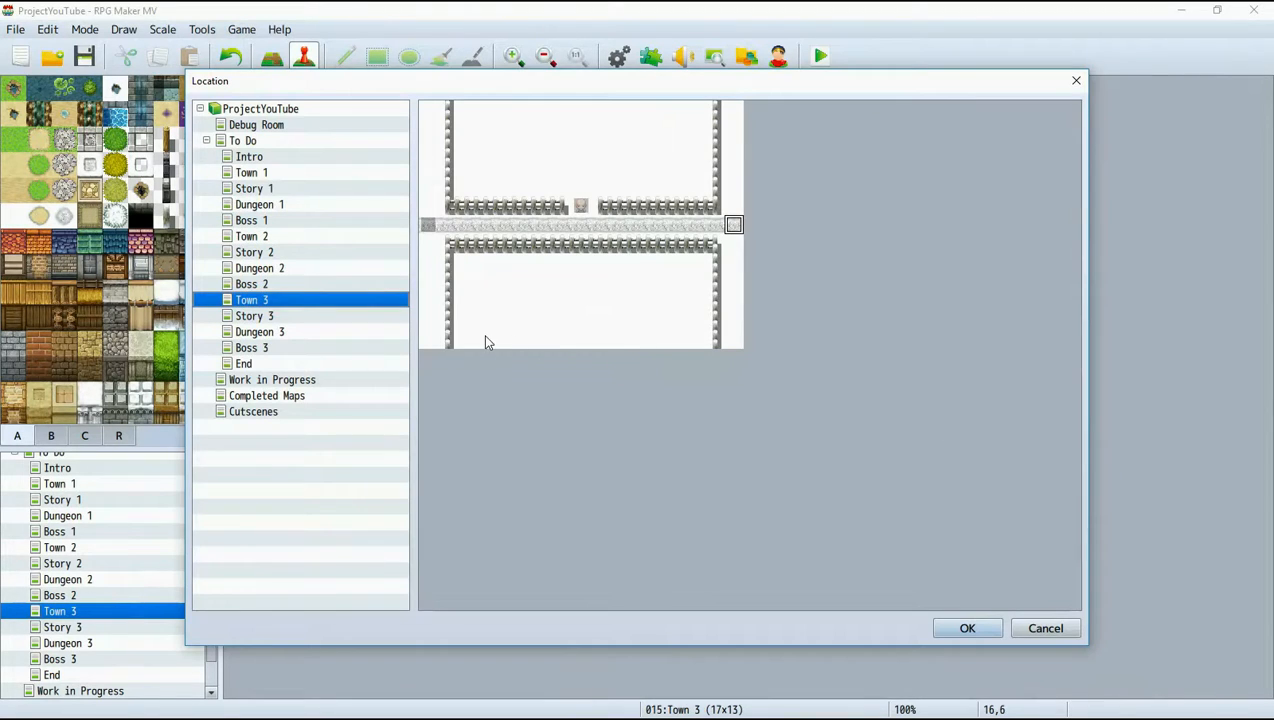
left_click(295, 318)
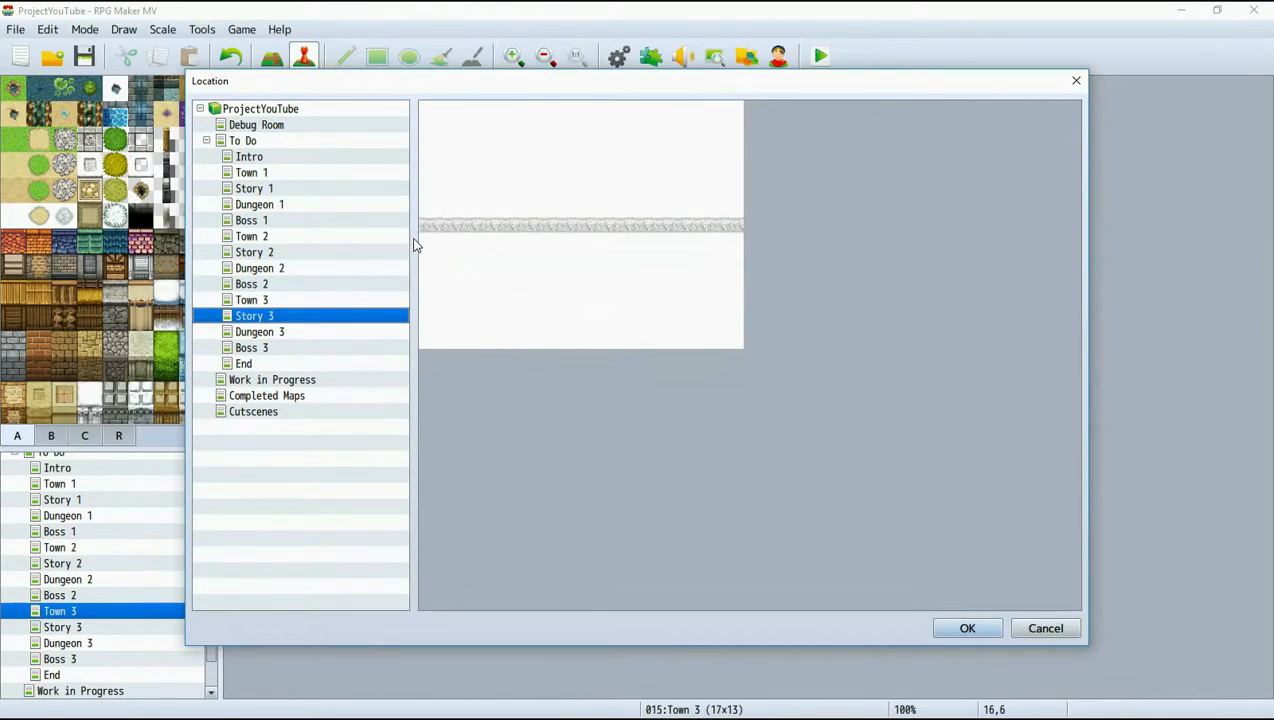
left_click(428, 224)
left_click(967, 628)
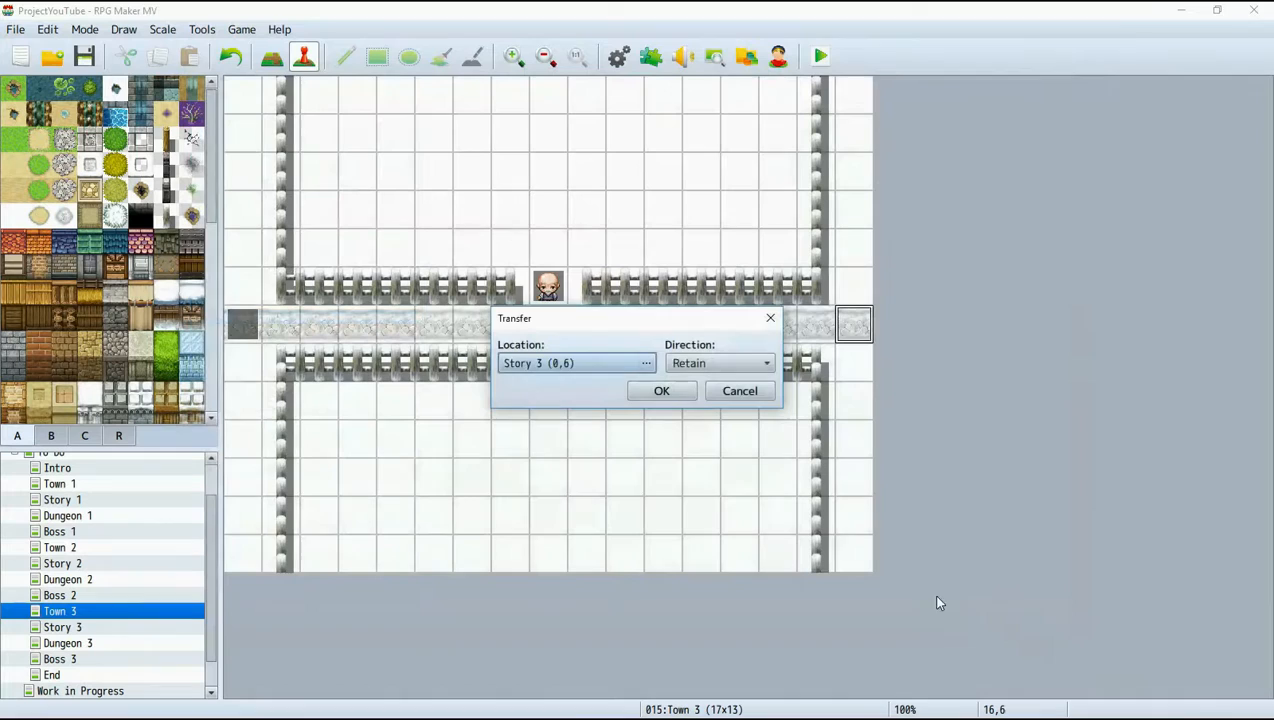
left_click(666, 392)
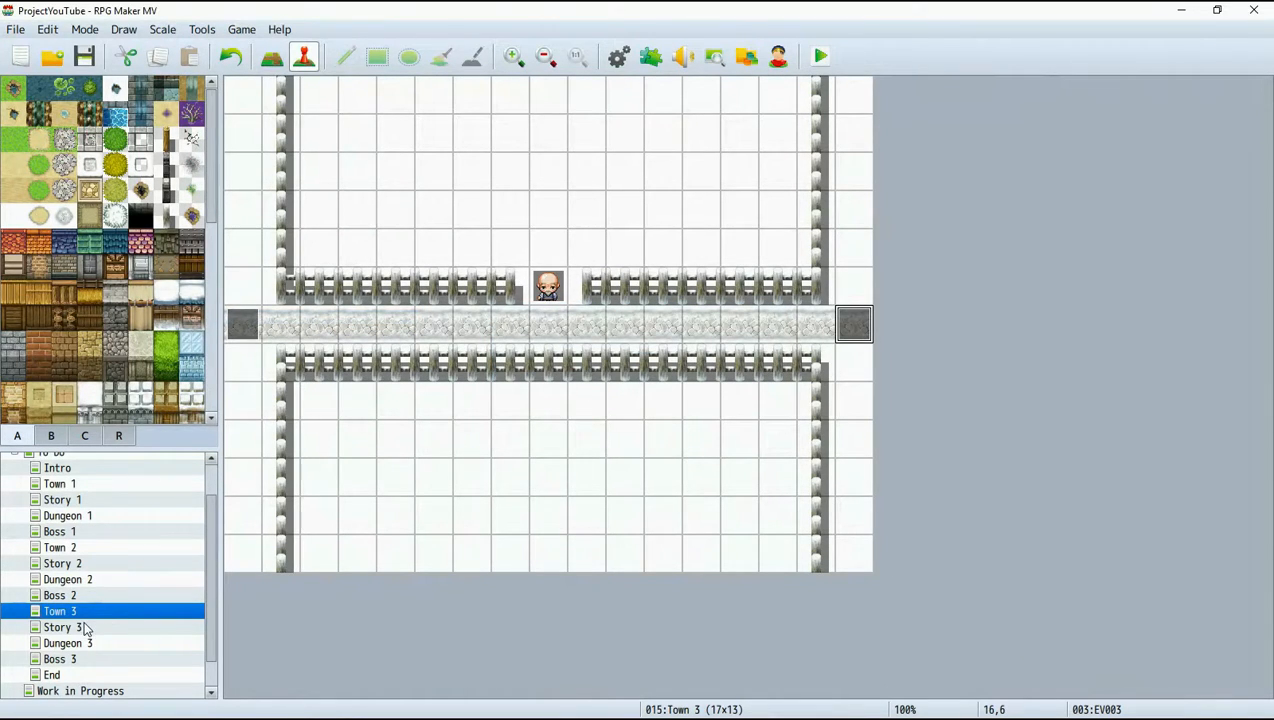
Compare the transfer events on Town 2 and Town 3 and check the neighbouring Story 3 and Boss 2 maps.
left_click(86, 549)
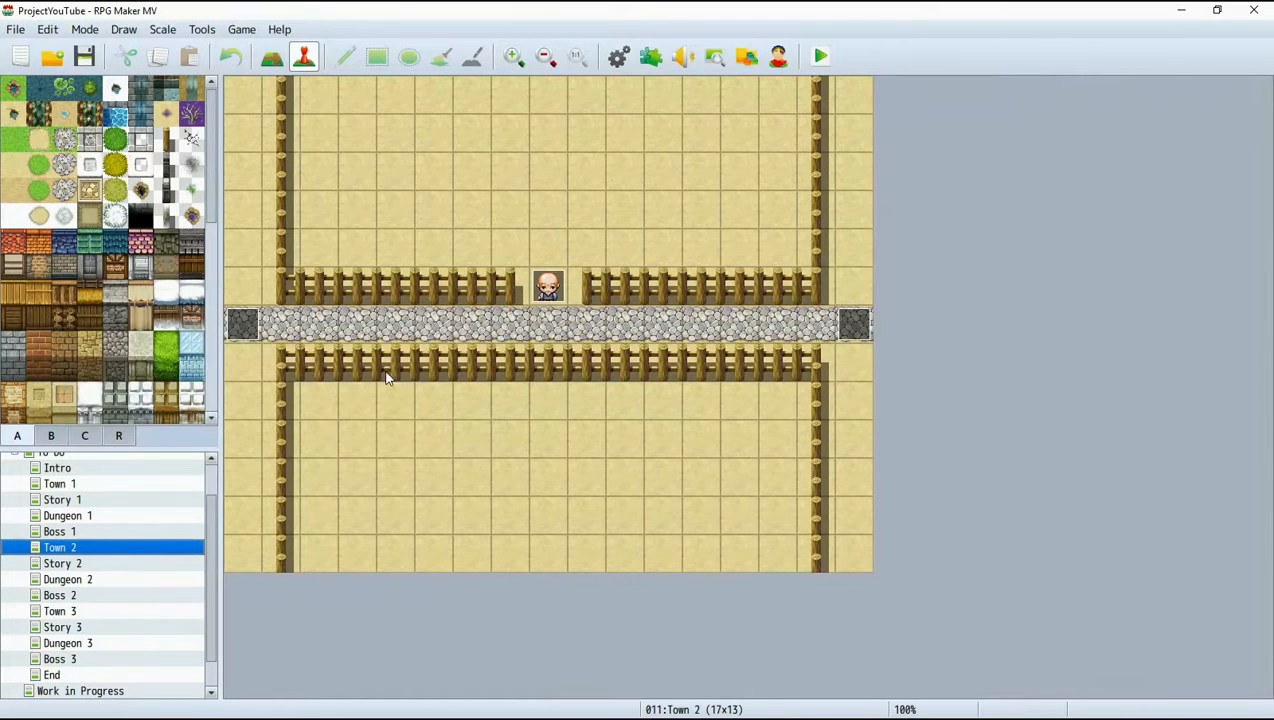
left_click(86, 614)
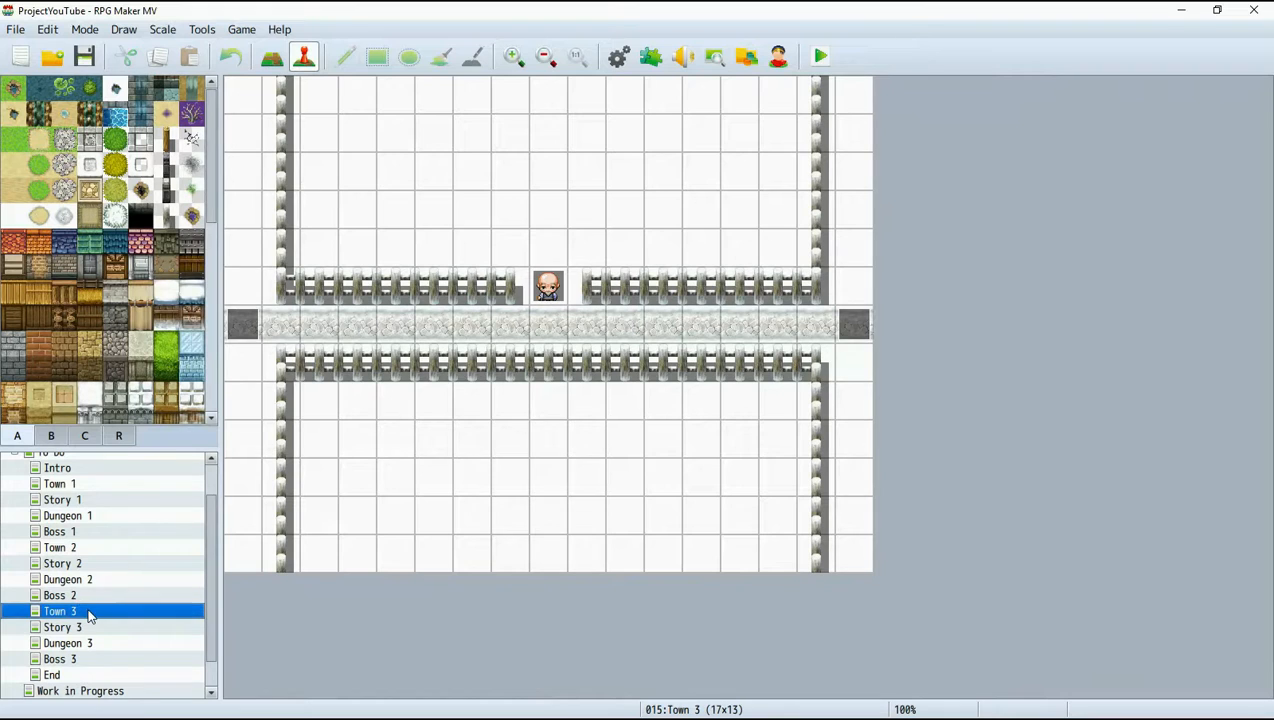
left_click(89, 627)
left_click(89, 611)
left_click(84, 596)
left_click(82, 611)
On the Story 3 map, create a quick transfer event at tile 0,6 leading to Town 3 (16,6) with direction Retain.
left_click(89, 628)
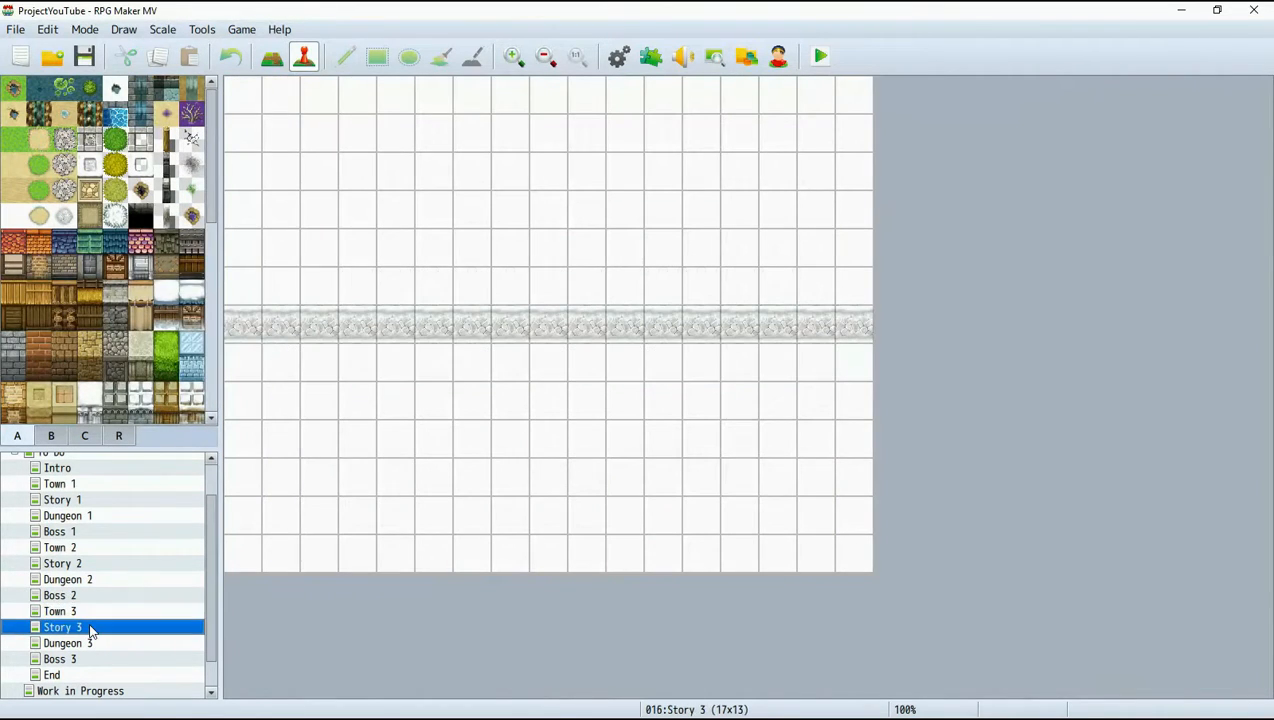
right_click(242, 324)
mouse_move(320, 465)
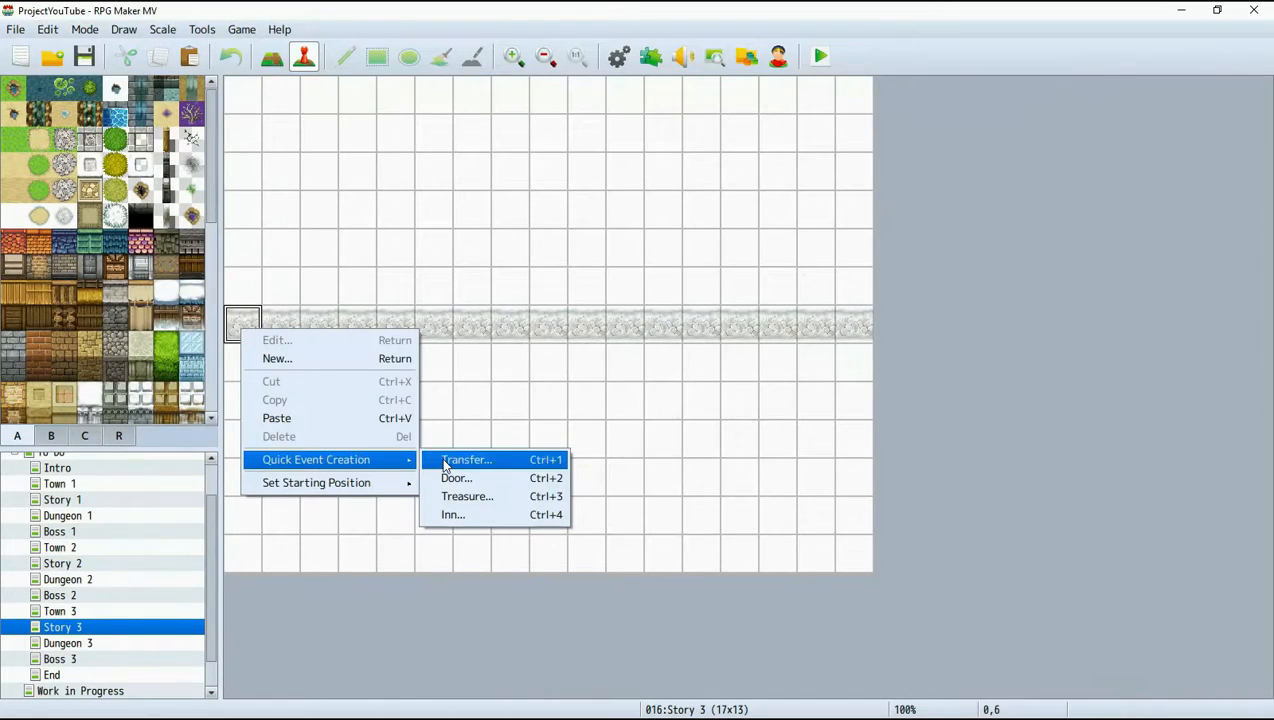
left_click(447, 460)
left_click(646, 364)
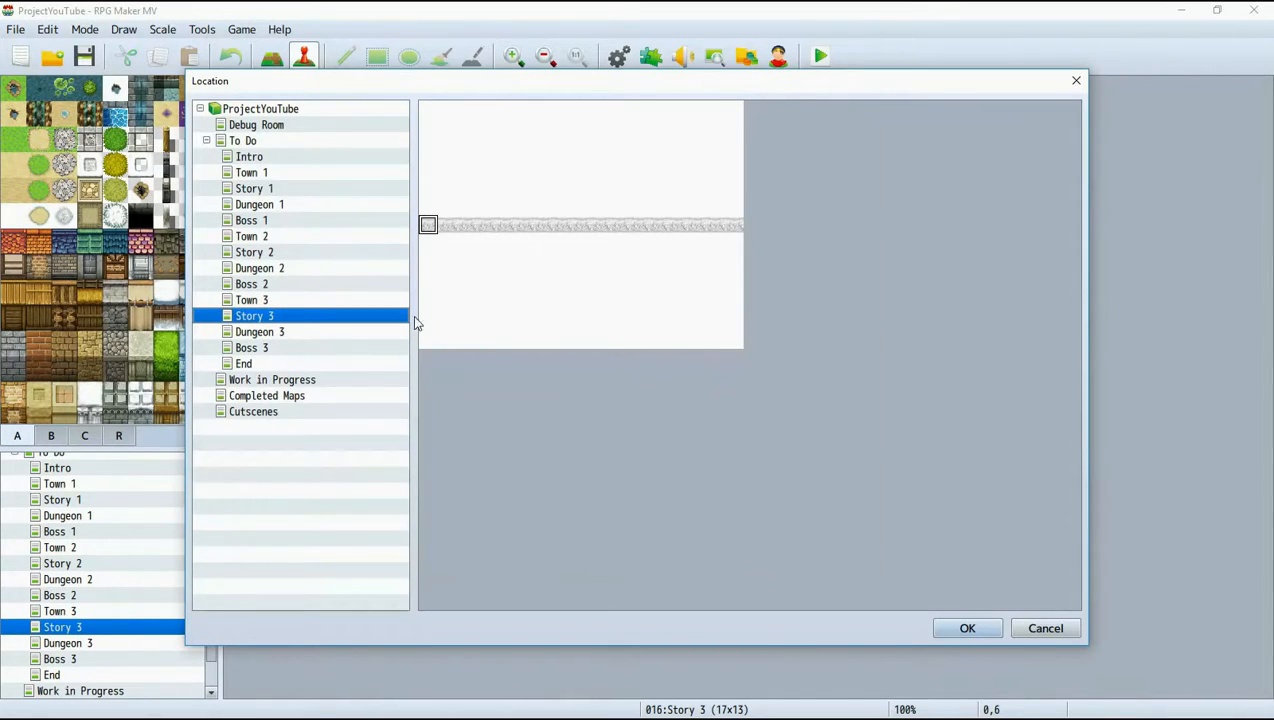
left_click(292, 302)
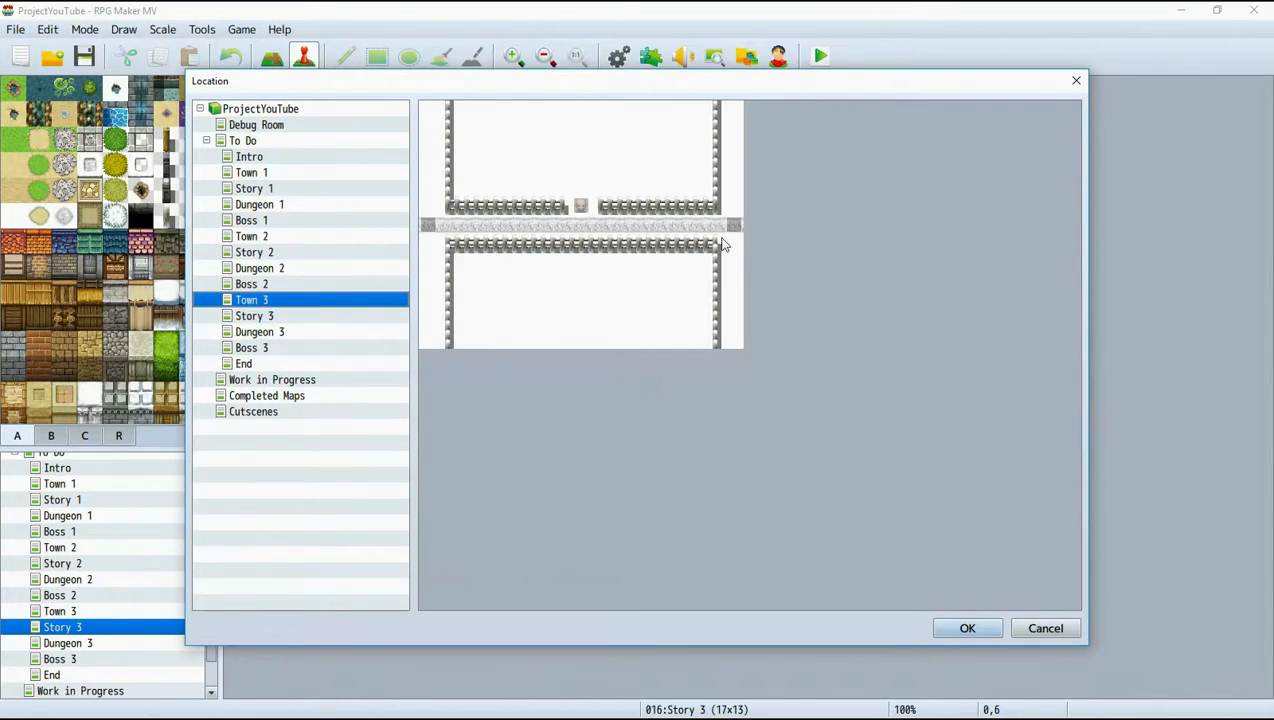
left_click(964, 628)
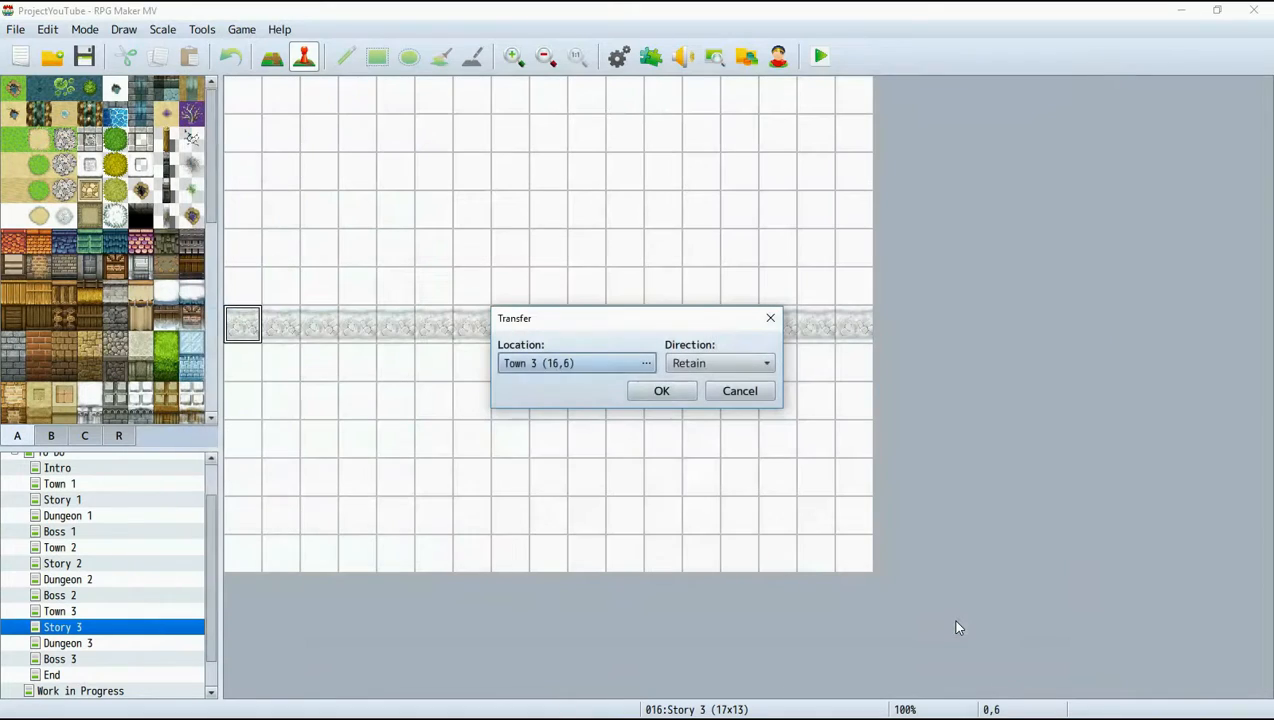
left_click(661, 391)
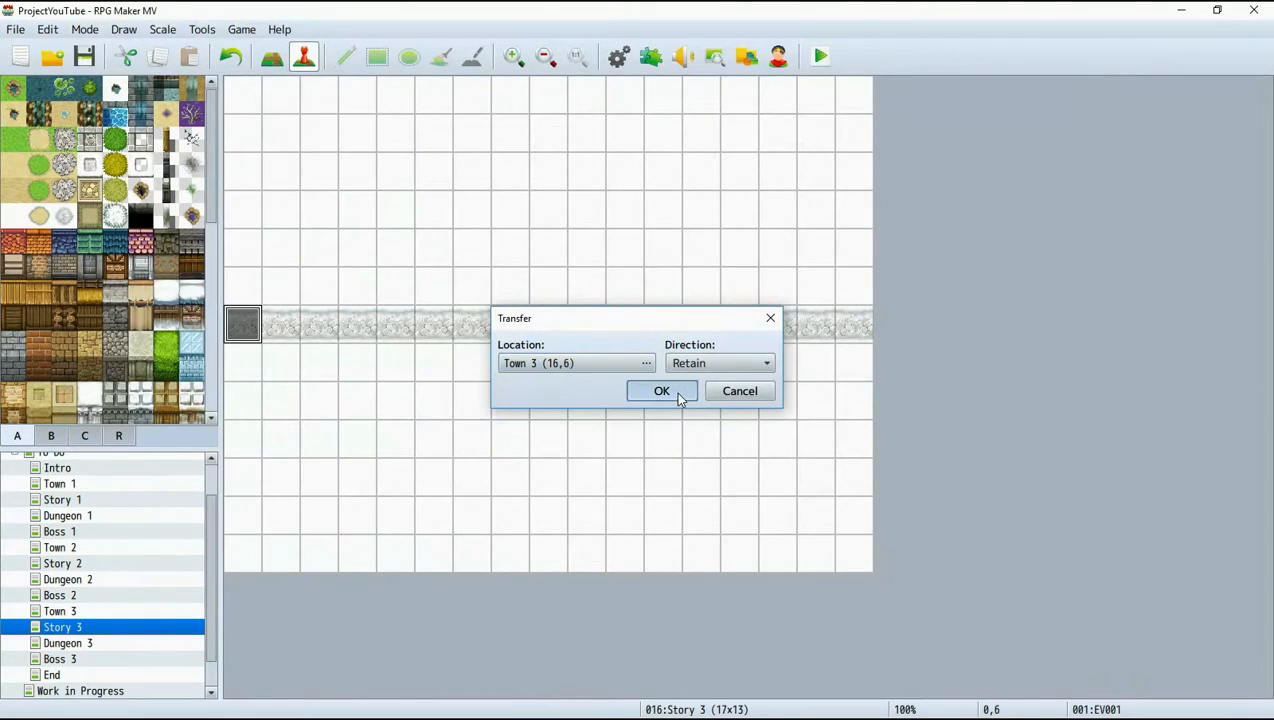
Create a quick transfer event at tile 16,6 of Story 3 leading to Dungeon 3 (0,6) with direction Retain.
right_click(866, 332)
mouse_move(961, 460)
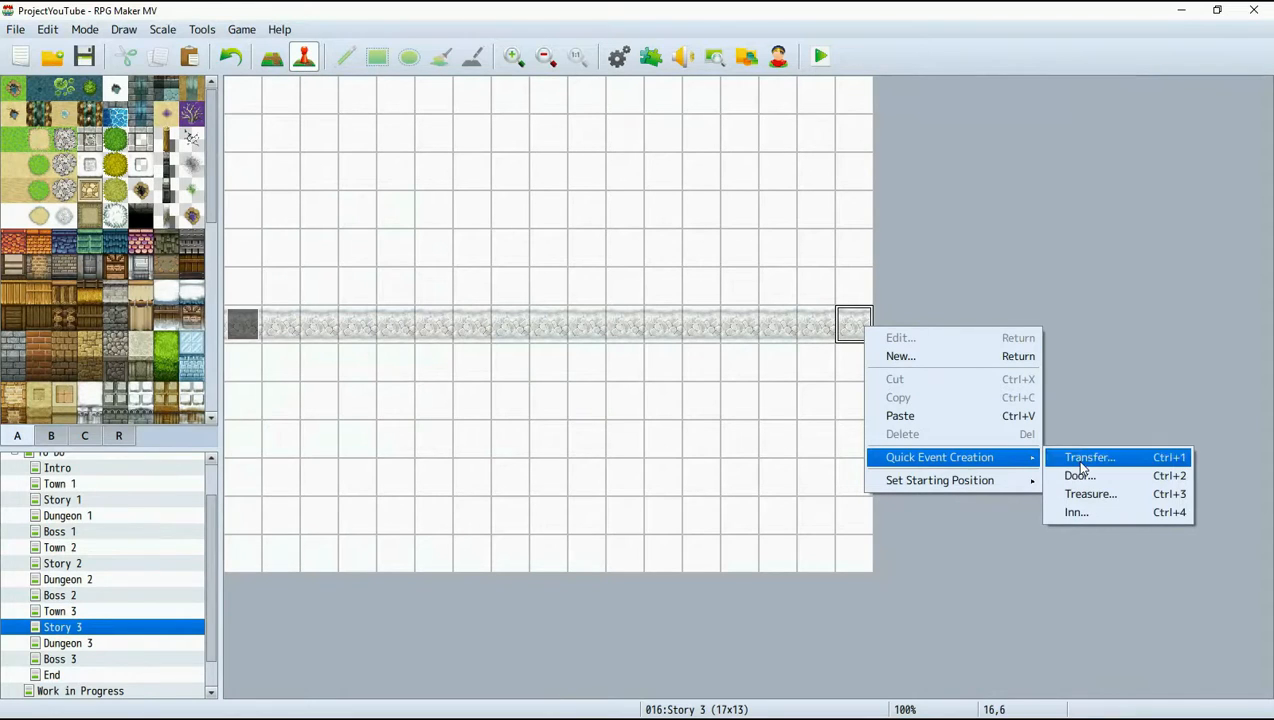
left_click(1081, 464)
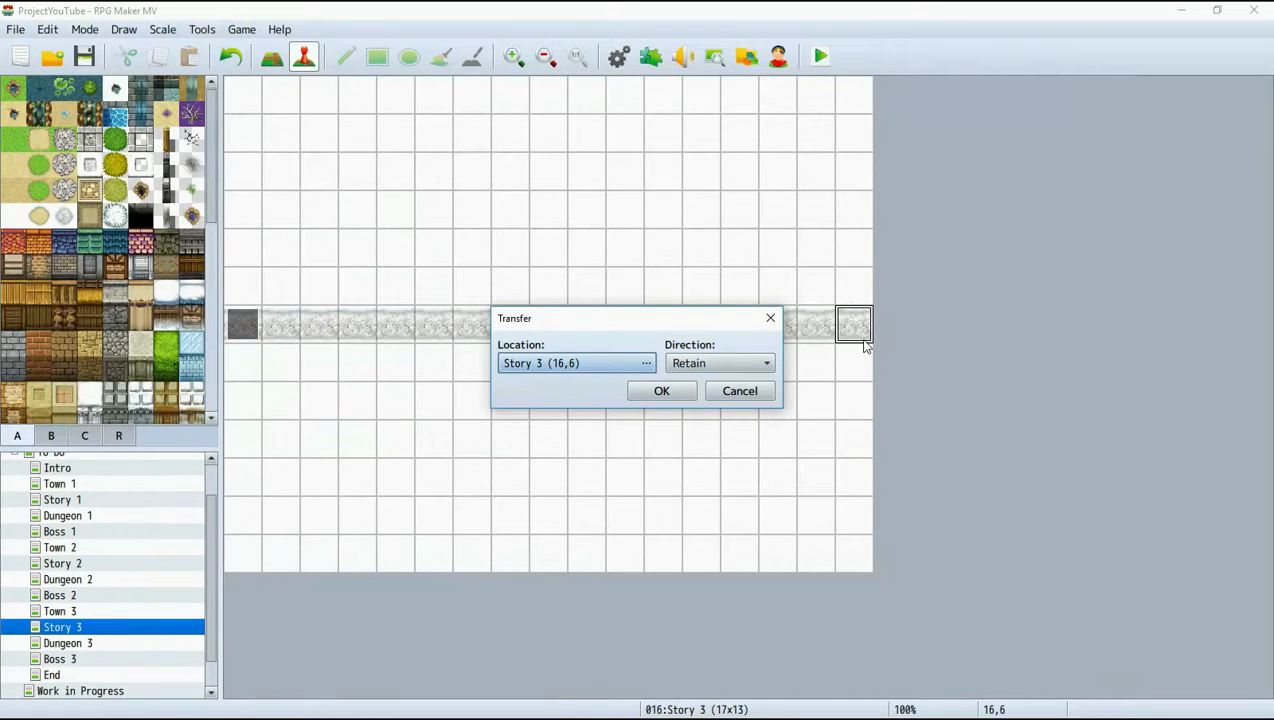
left_click(647, 364)
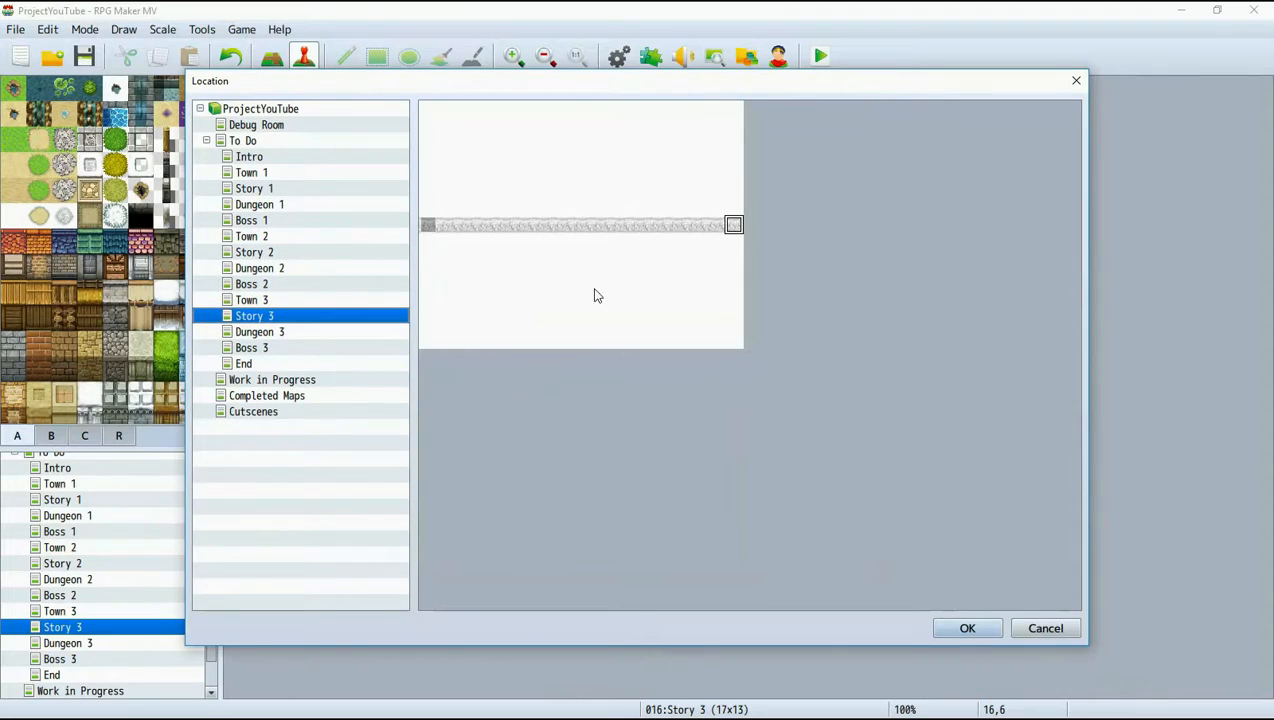
left_click(333, 335)
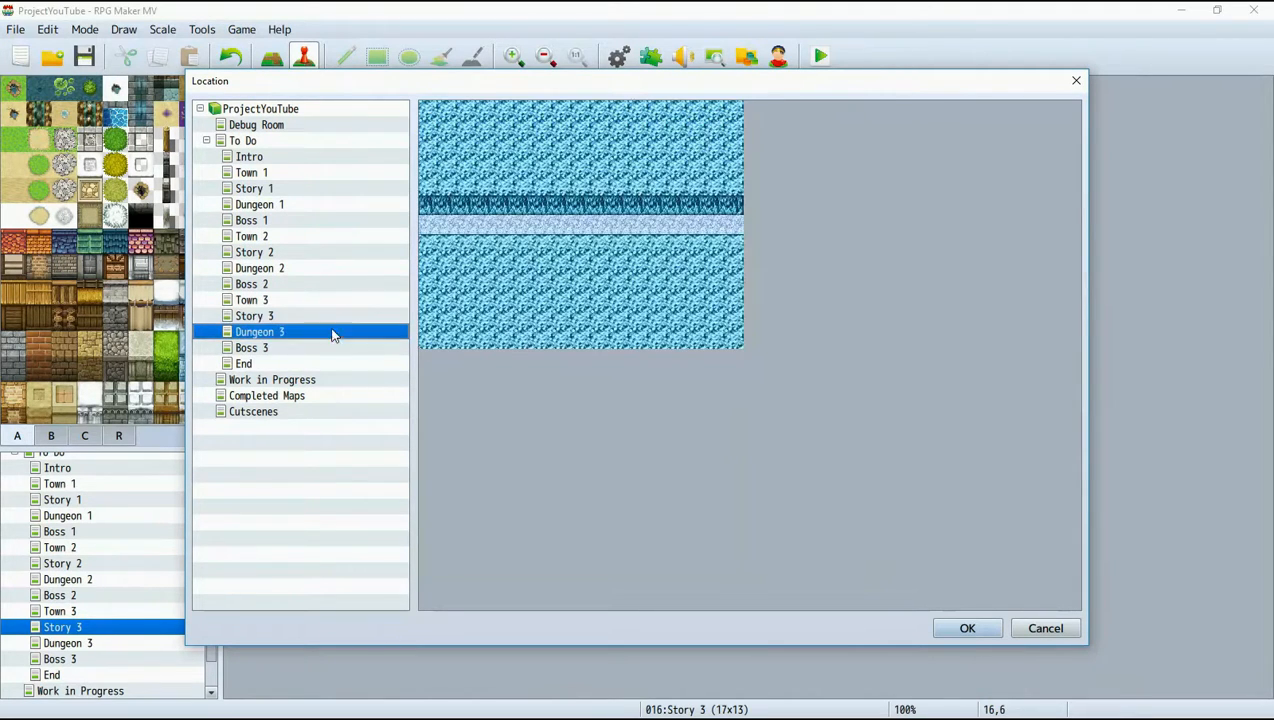
left_click(428, 224)
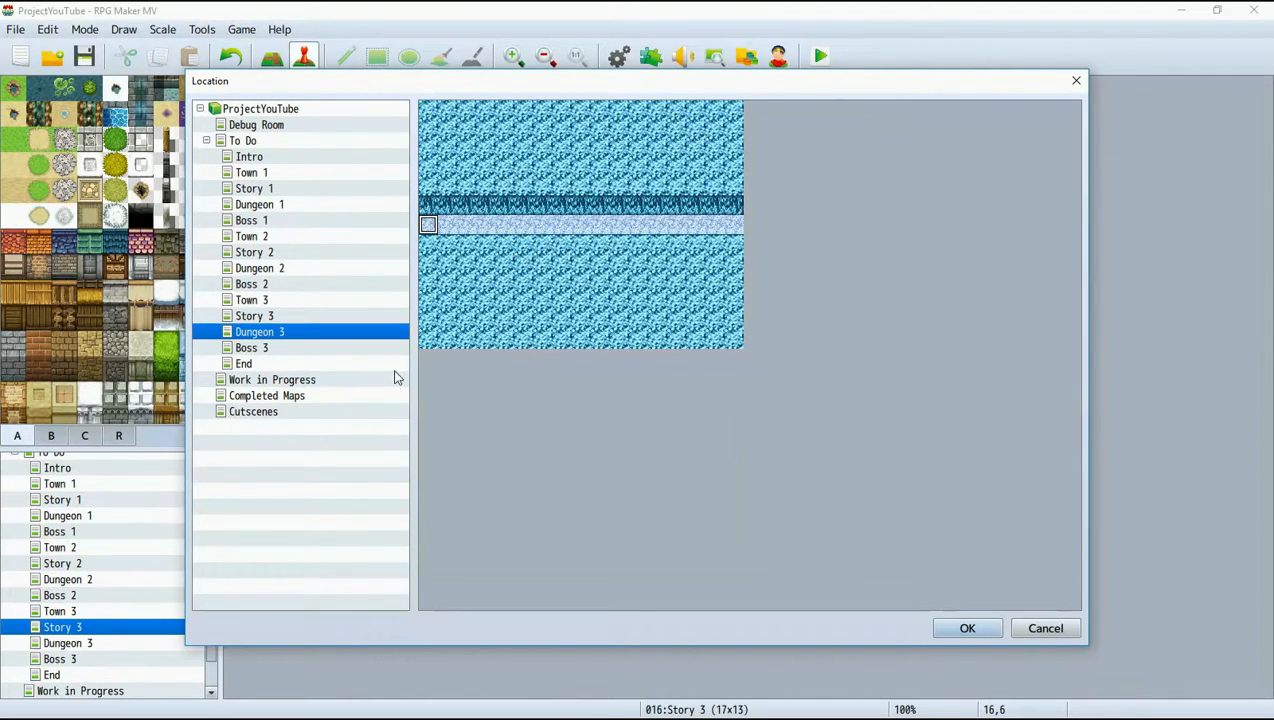
key("Return")
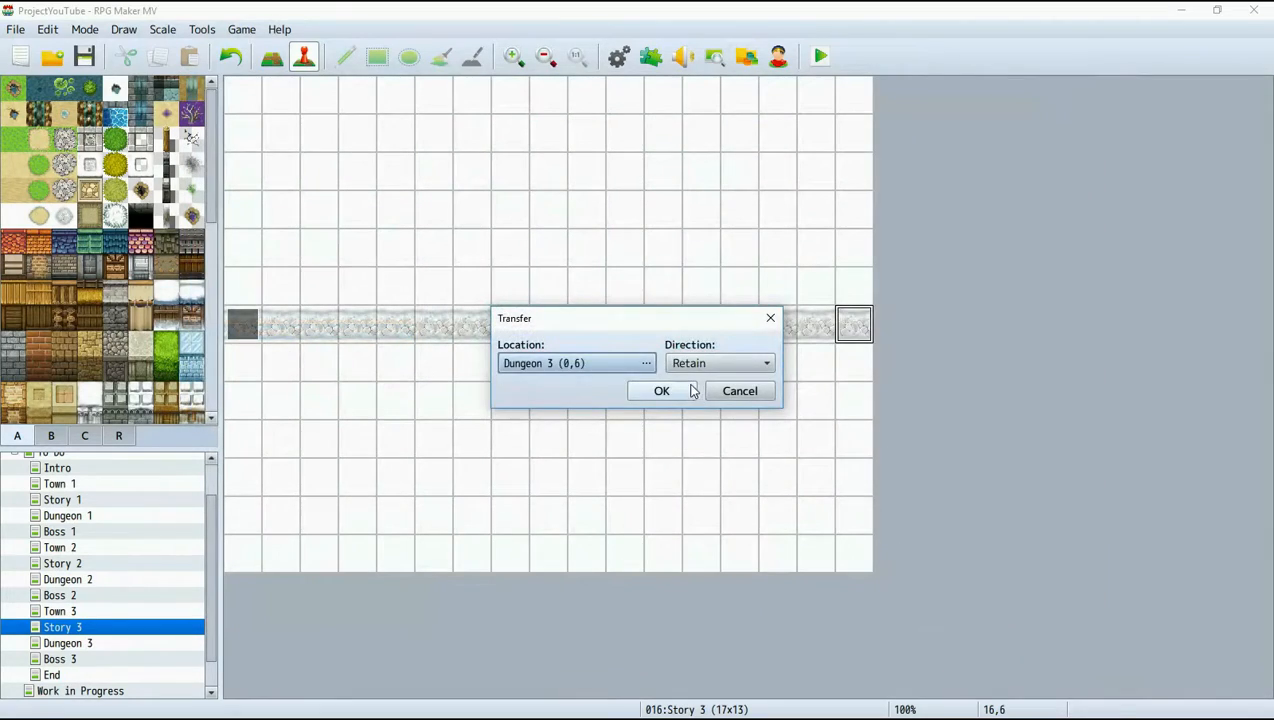
key("Return")
On the Dungeon 3 map, create a quick transfer event at tile 0,6 leading to the path's east end at tile 16,6 of Story 3.
left_click(100, 644)
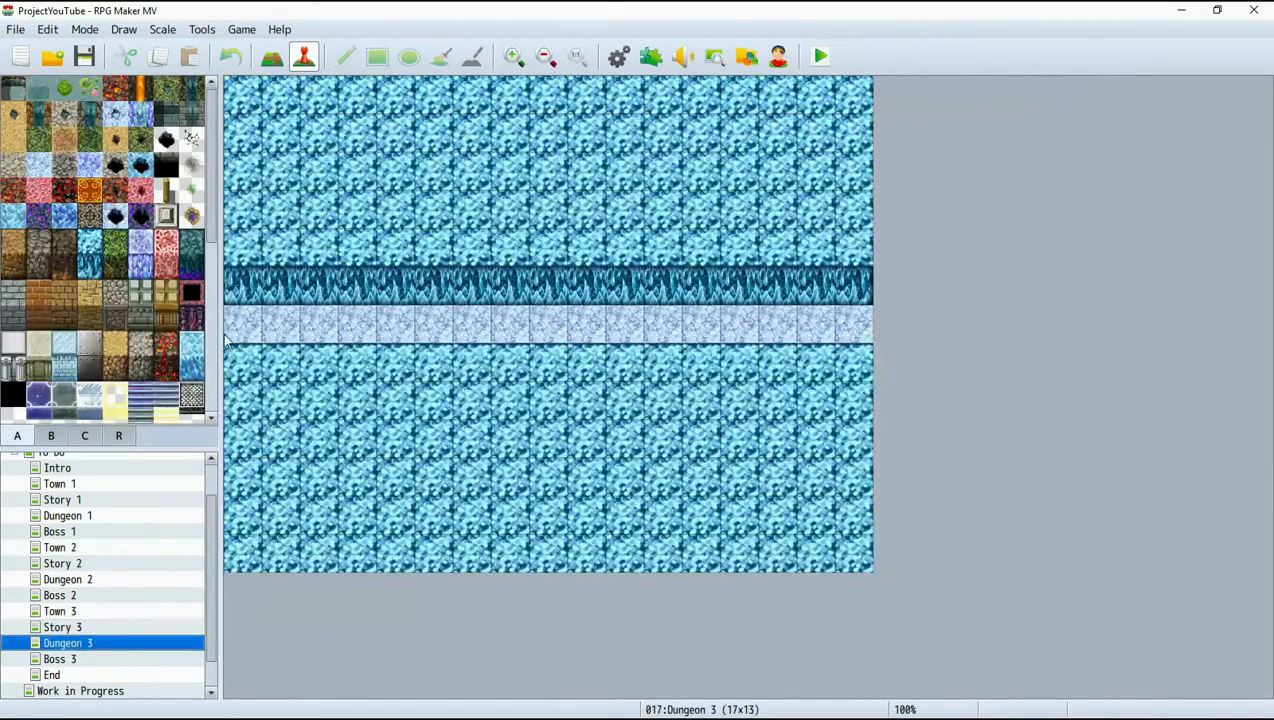
right_click(241, 322)
mouse_move(345, 450)
left_click(478, 449)
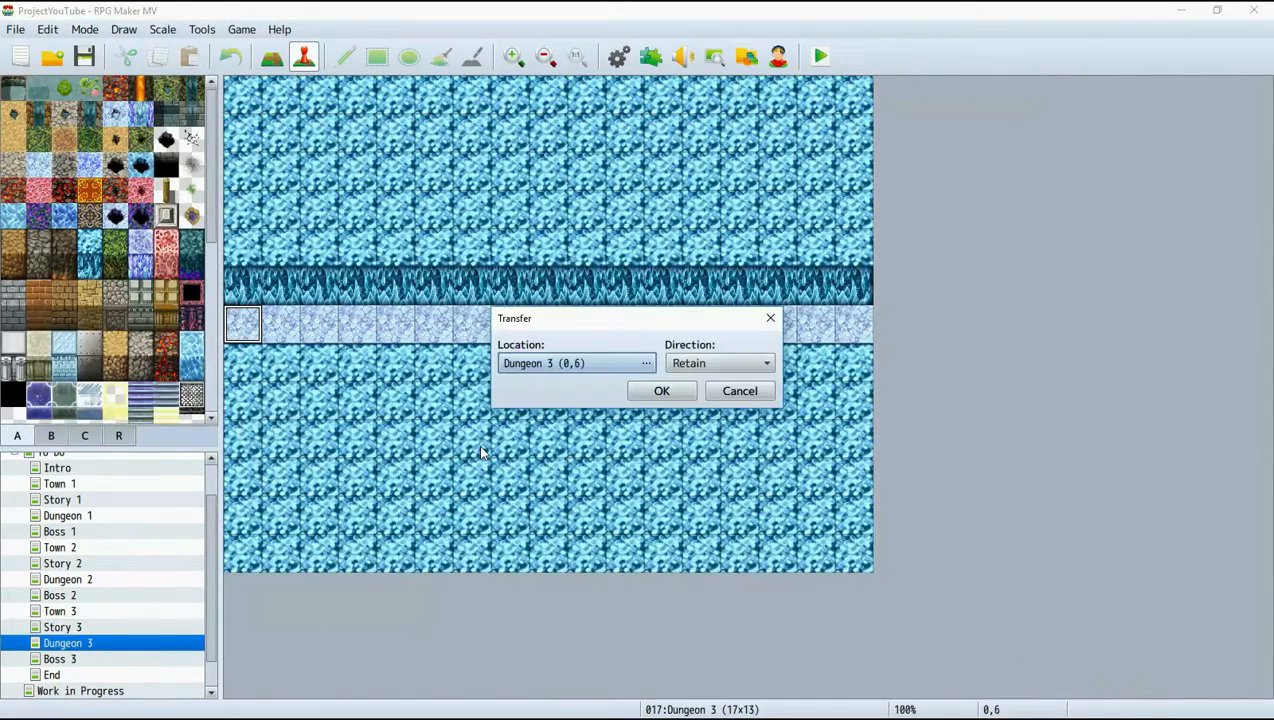
left_click(567, 366)
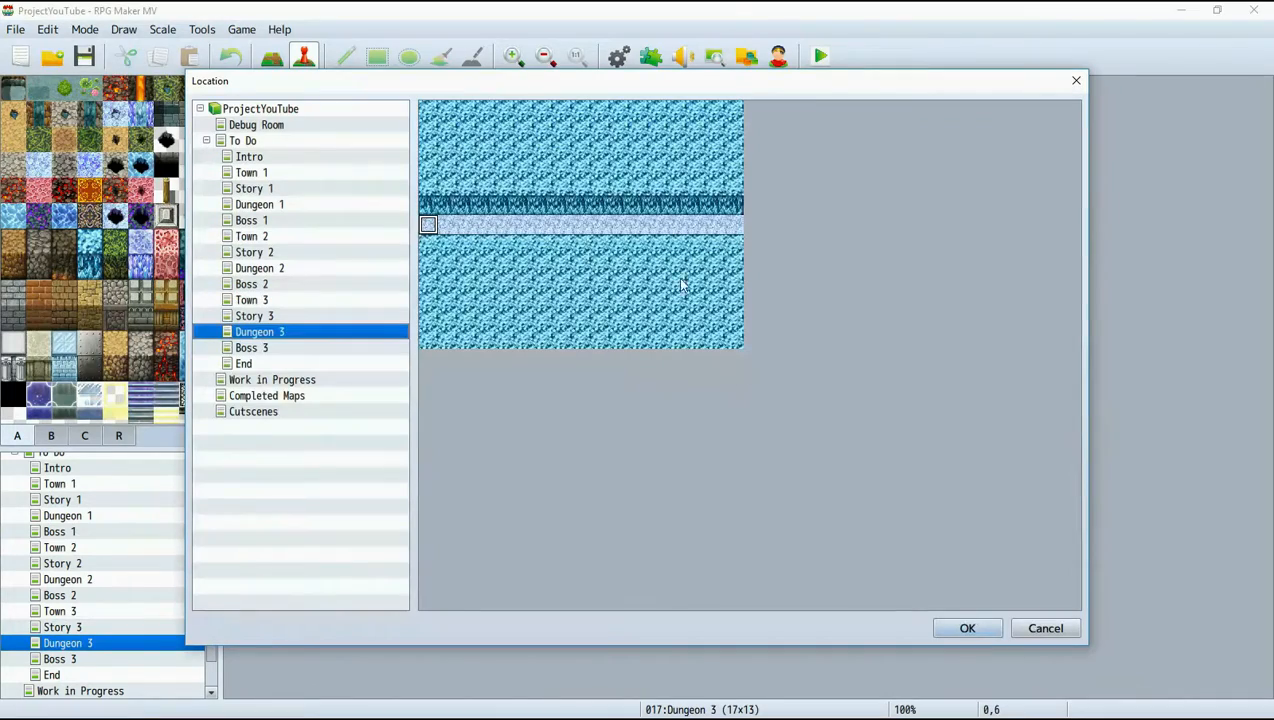
left_click(265, 316)
left_click(733, 225)
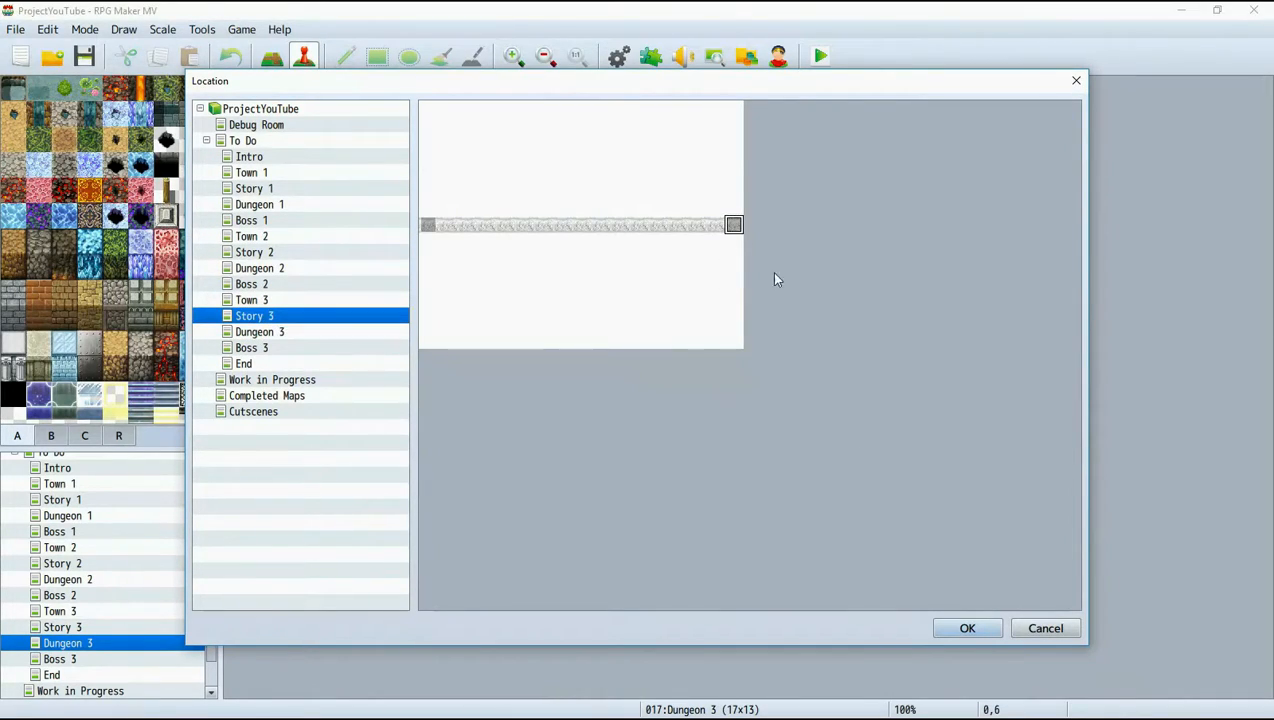
left_click(974, 629)
left_click(660, 391)
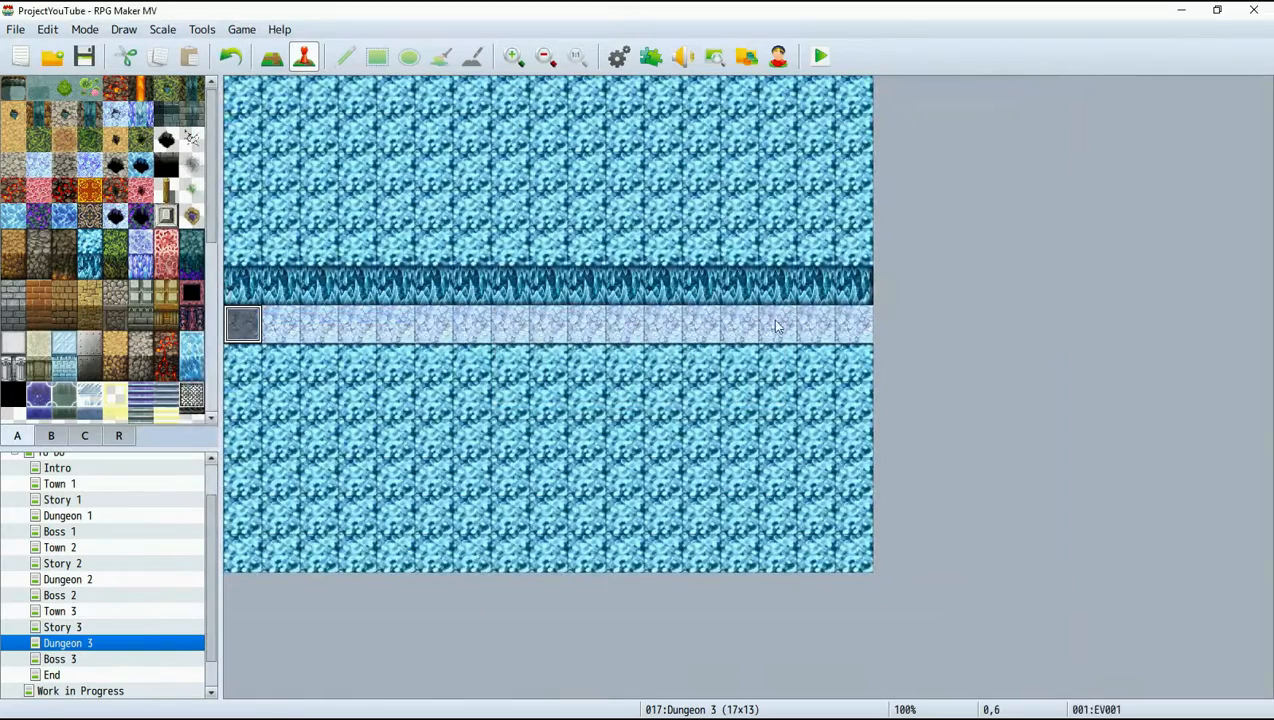
Create a quick transfer event at tile 16,6 of Dungeon 3 leading to Boss 3 (0,6) with direction Retain.
right_click(852, 325)
mouse_move(940, 458)
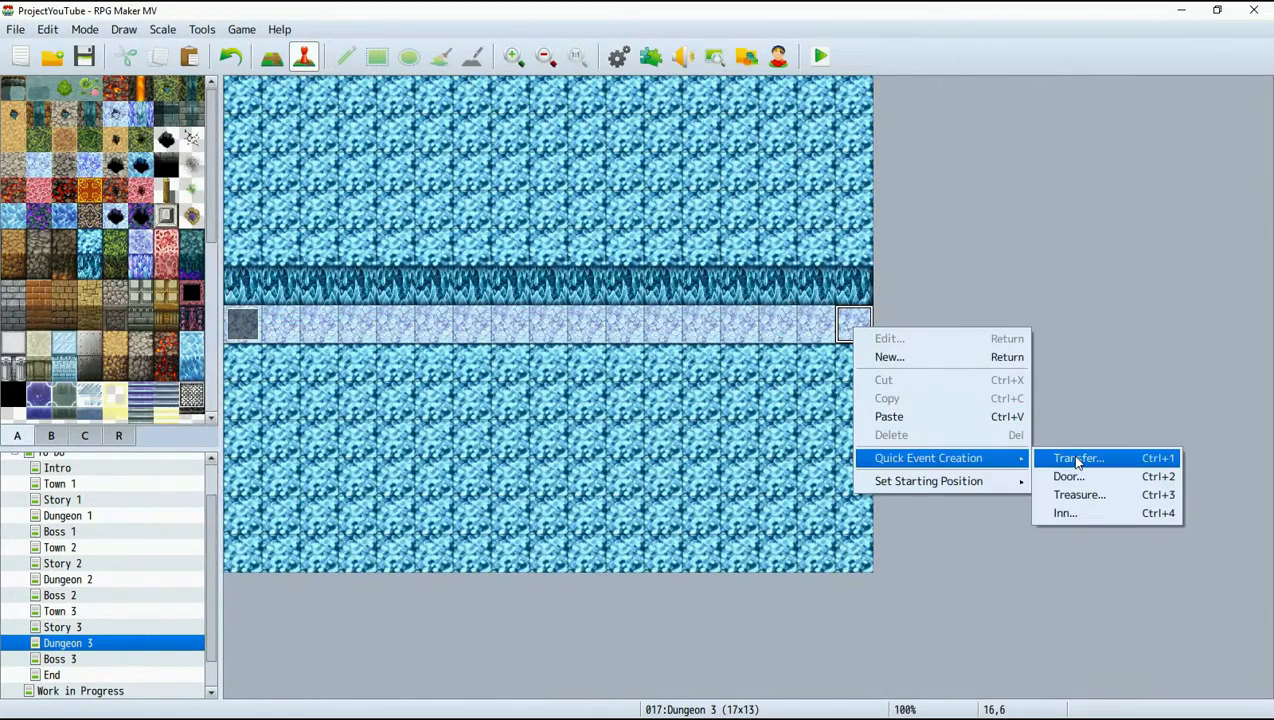
left_click(1078, 460)
left_click(545, 362)
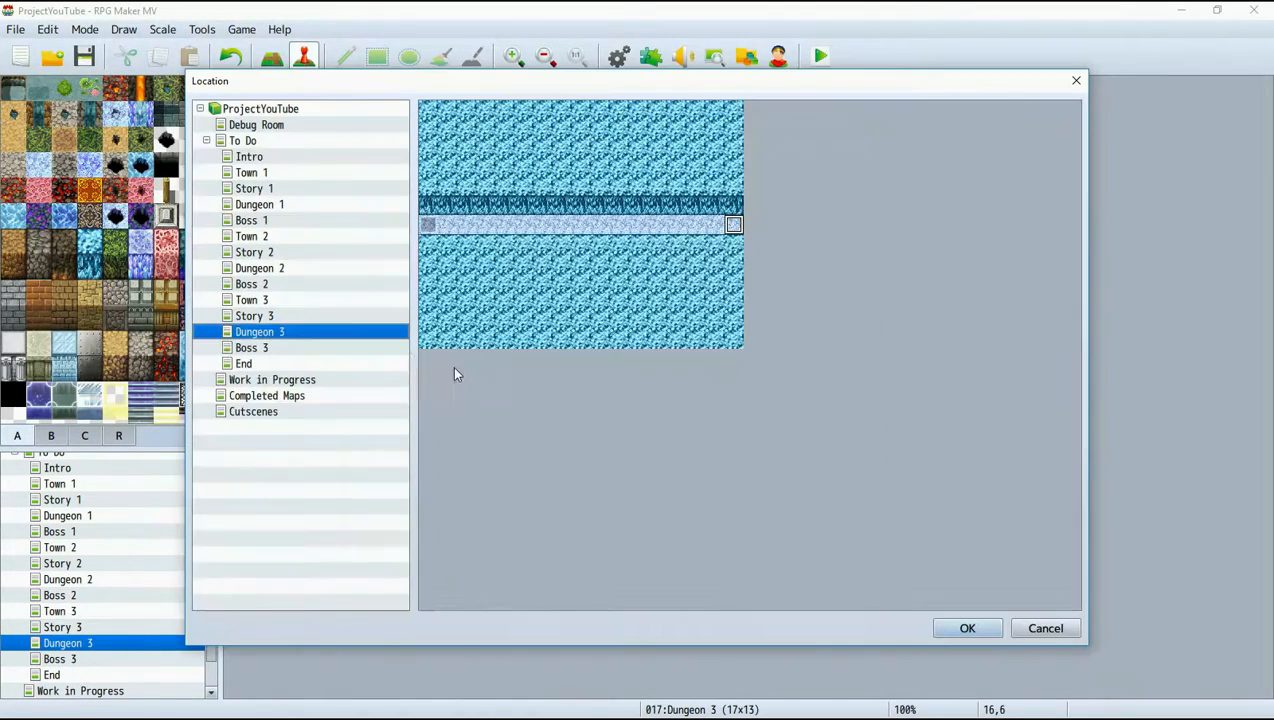
left_click(300, 348)
left_click(967, 628)
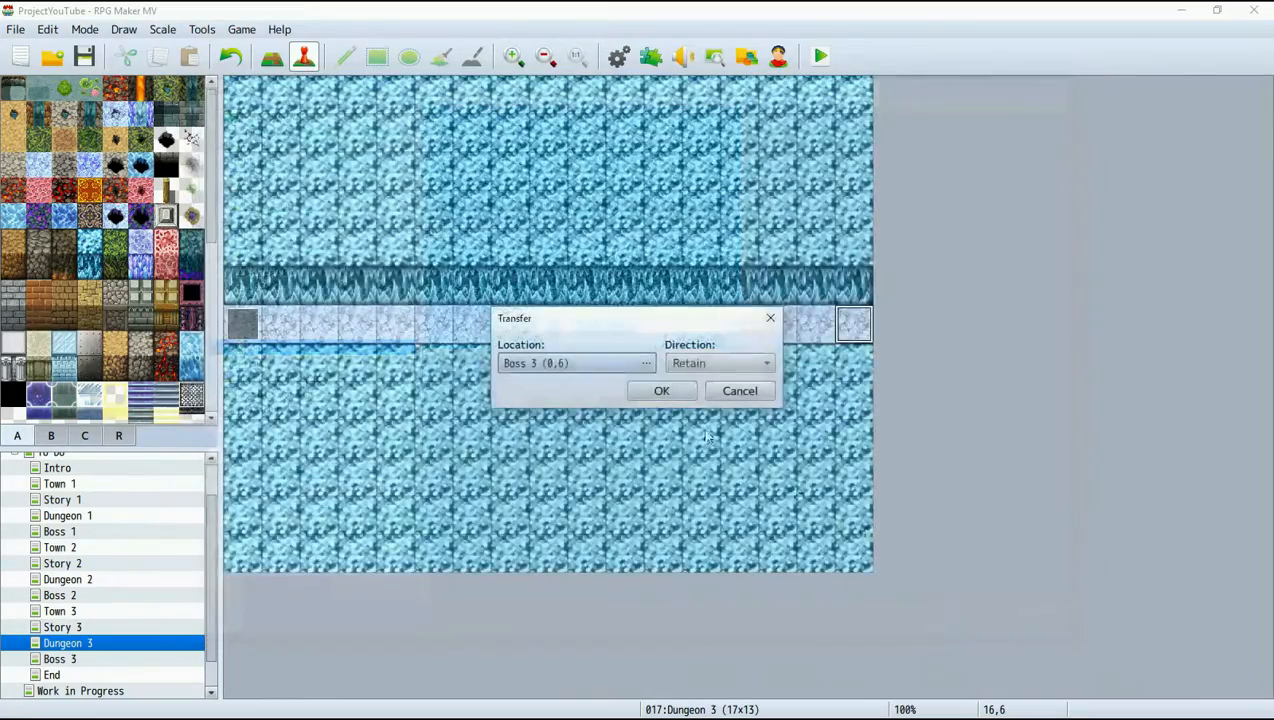
left_click(660, 390)
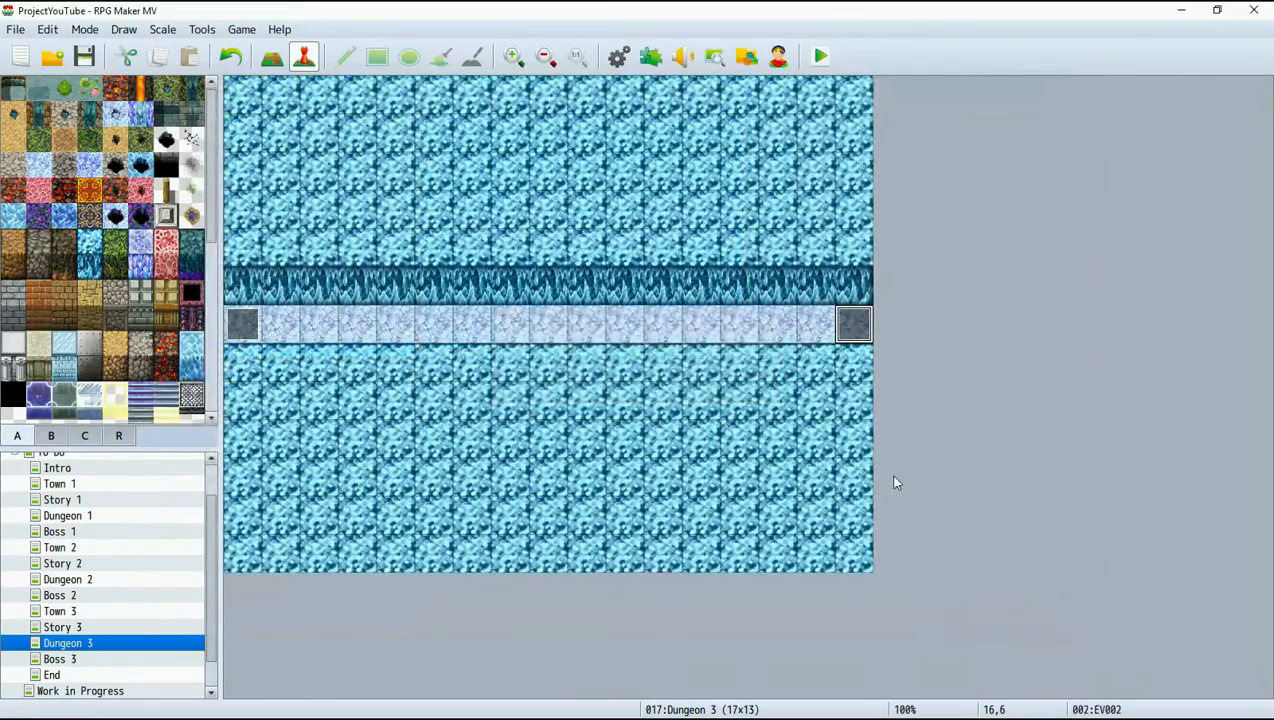
On the Boss 3 map, create a quick transfer event at tile 0,6 leading to Dungeon 3 (16,6) with direction Retain.
left_click(80, 659)
right_click(248, 322)
mouse_move(369, 458)
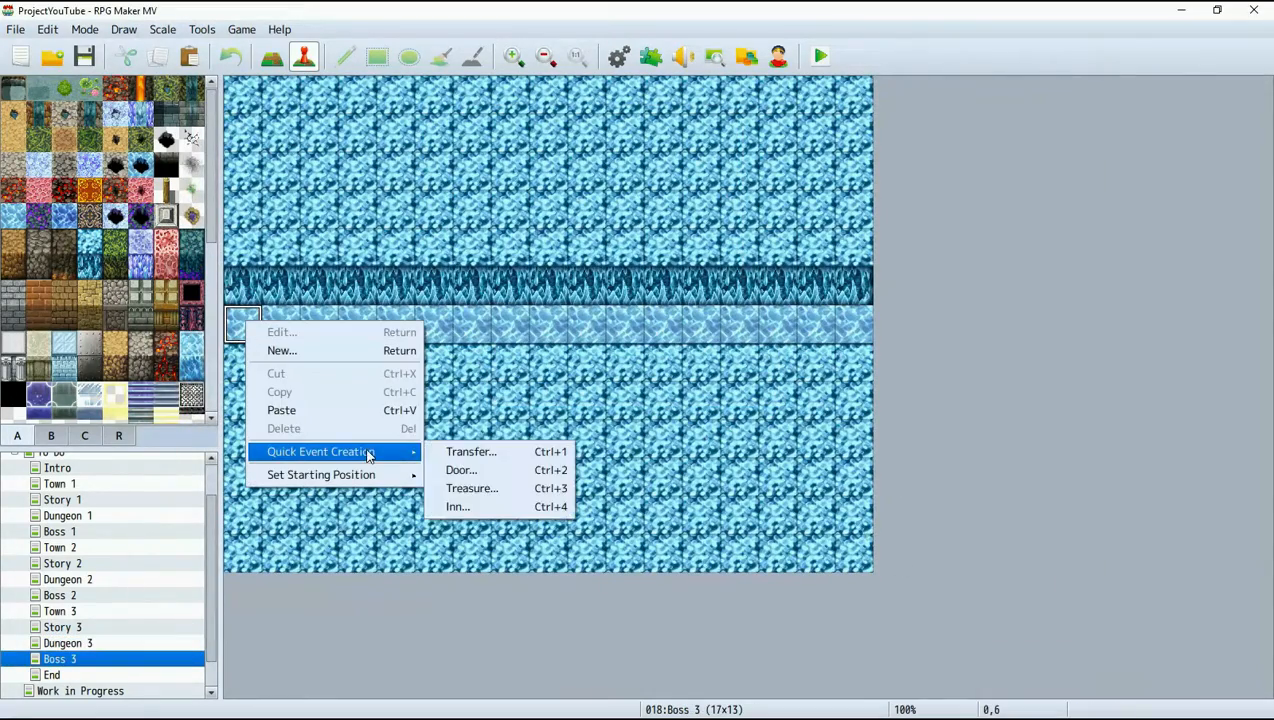
left_click(470, 450)
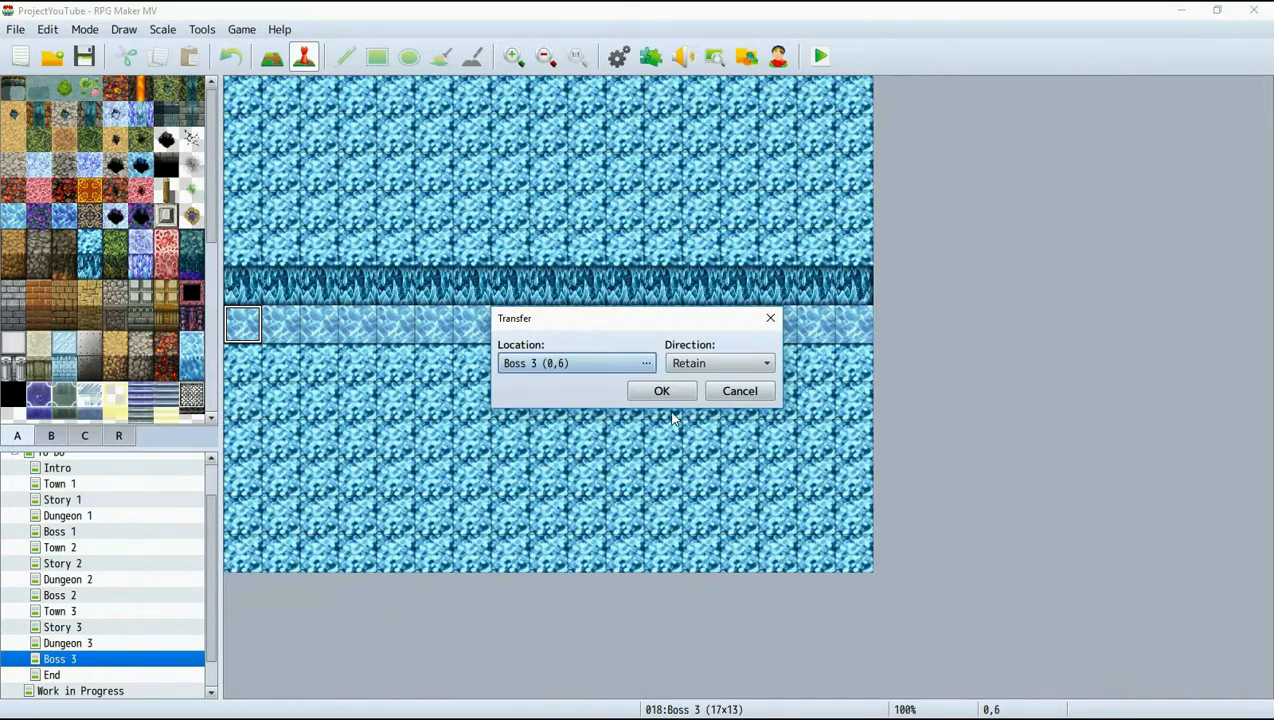
left_click(615, 364)
left_click(286, 334)
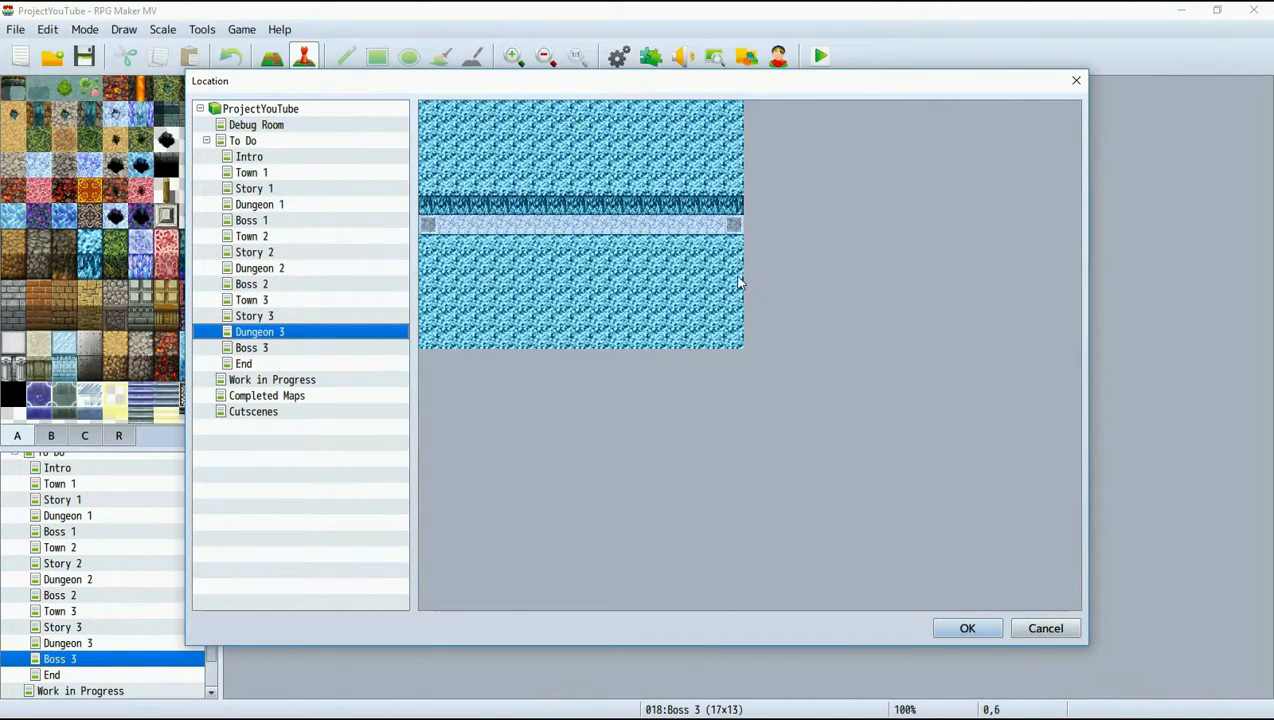
left_click(734, 229)
left_click(967, 628)
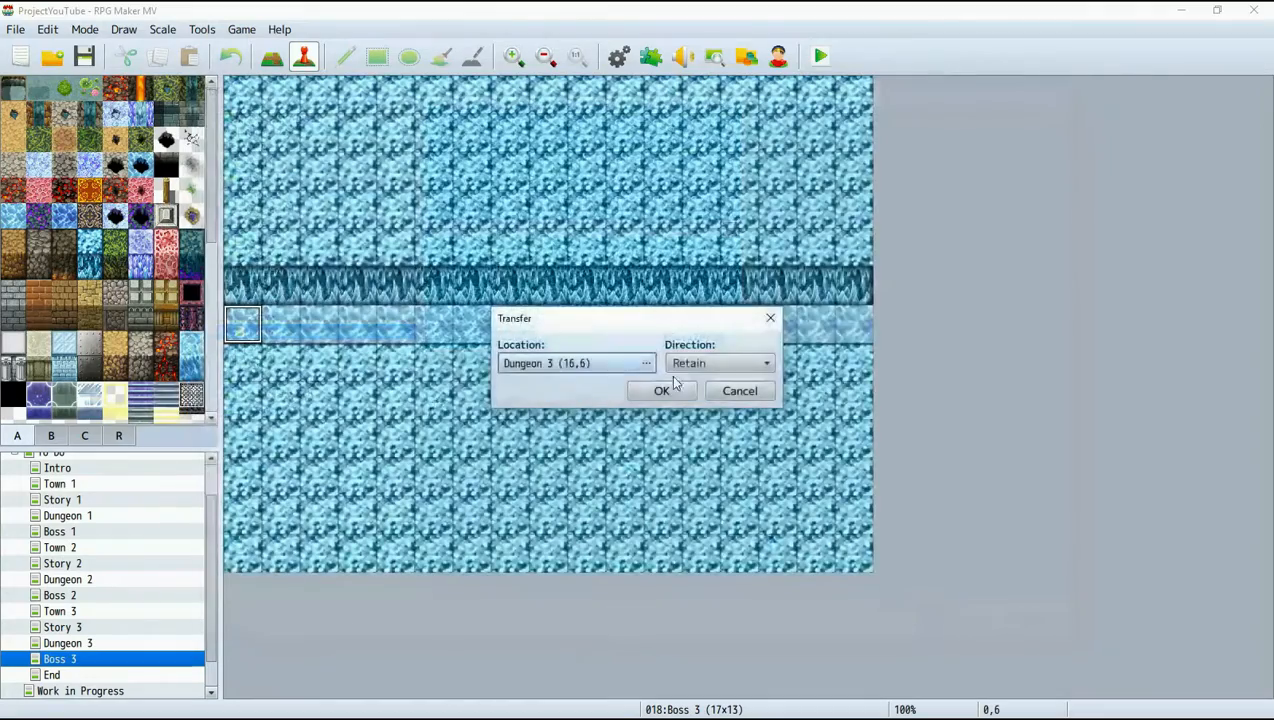
left_click(666, 390)
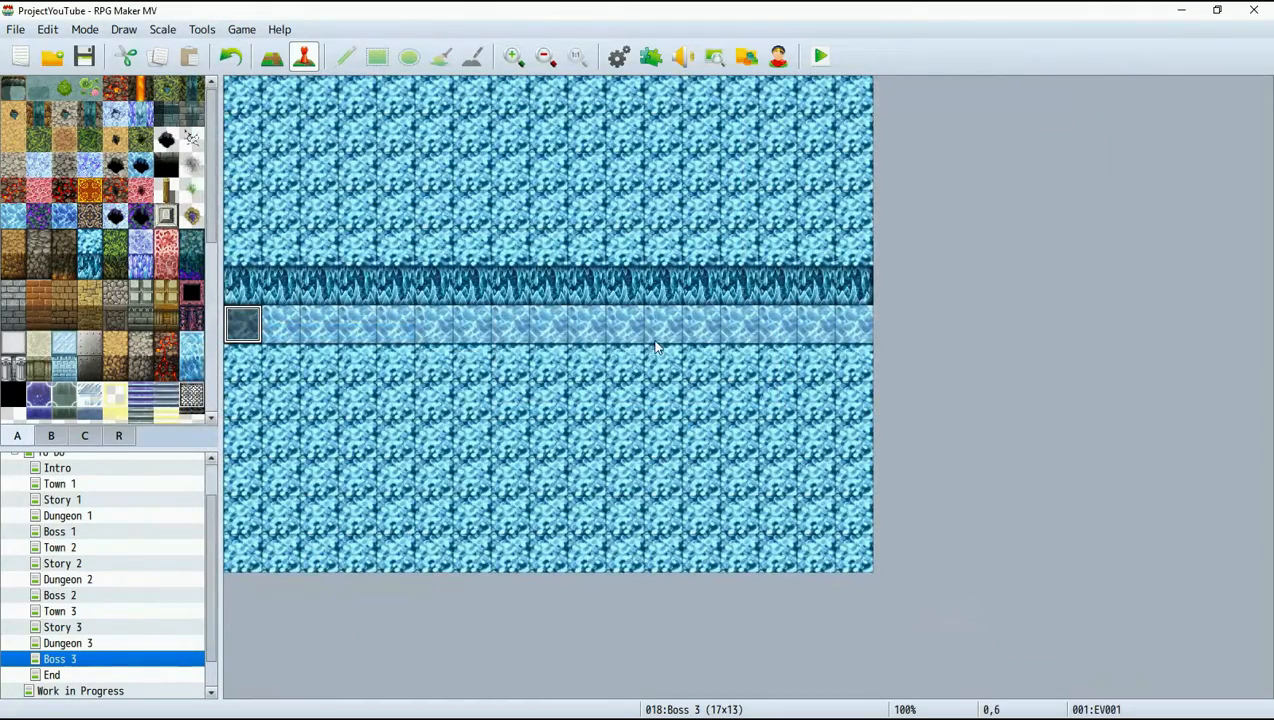
Create a quick transfer event at tile 16,6 of Boss 3 leading to End (0,6) with direction Retain.
left_click(497, 331)
left_click(853, 323)
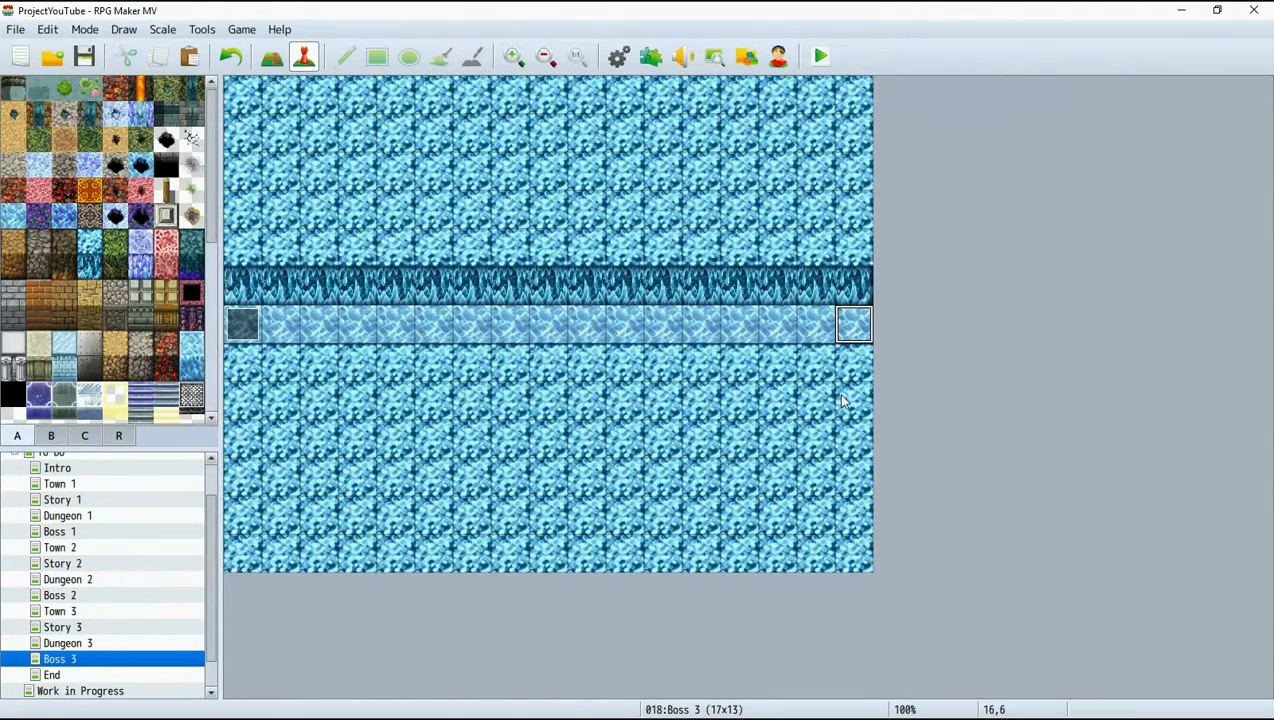
right_click(853, 328)
mouse_move(960, 462)
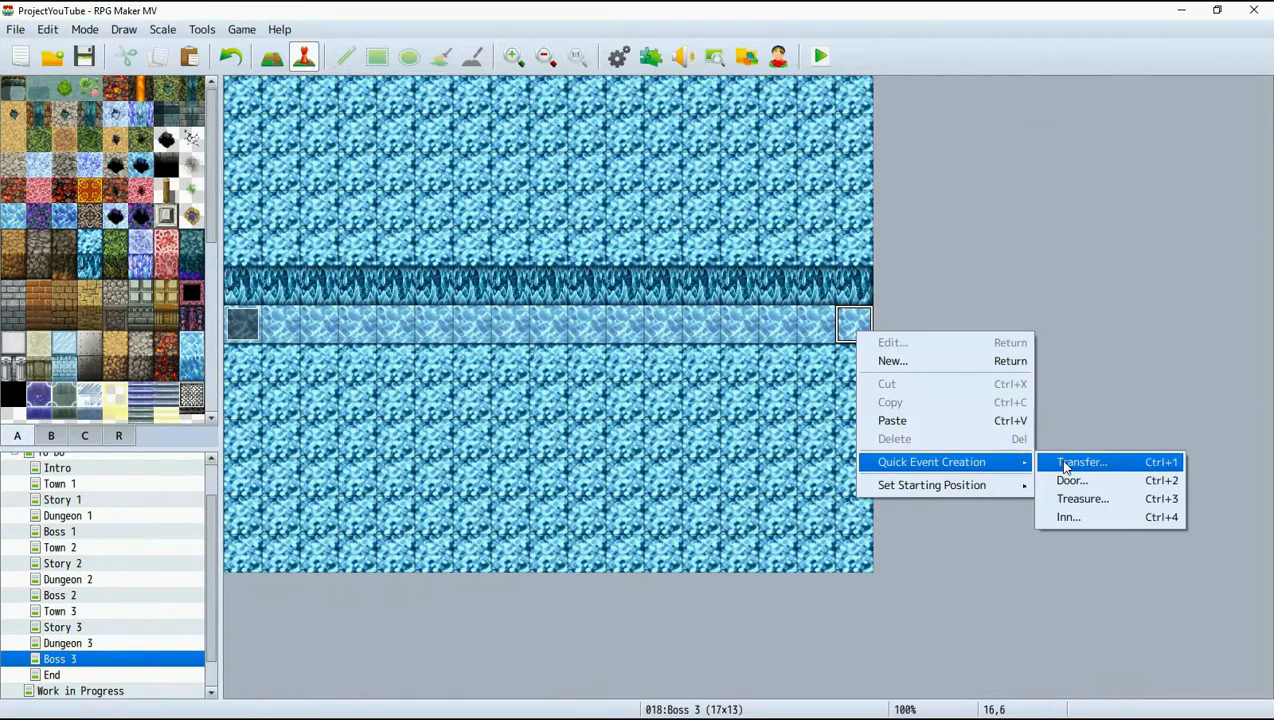
left_click(1065, 464)
left_click(600, 362)
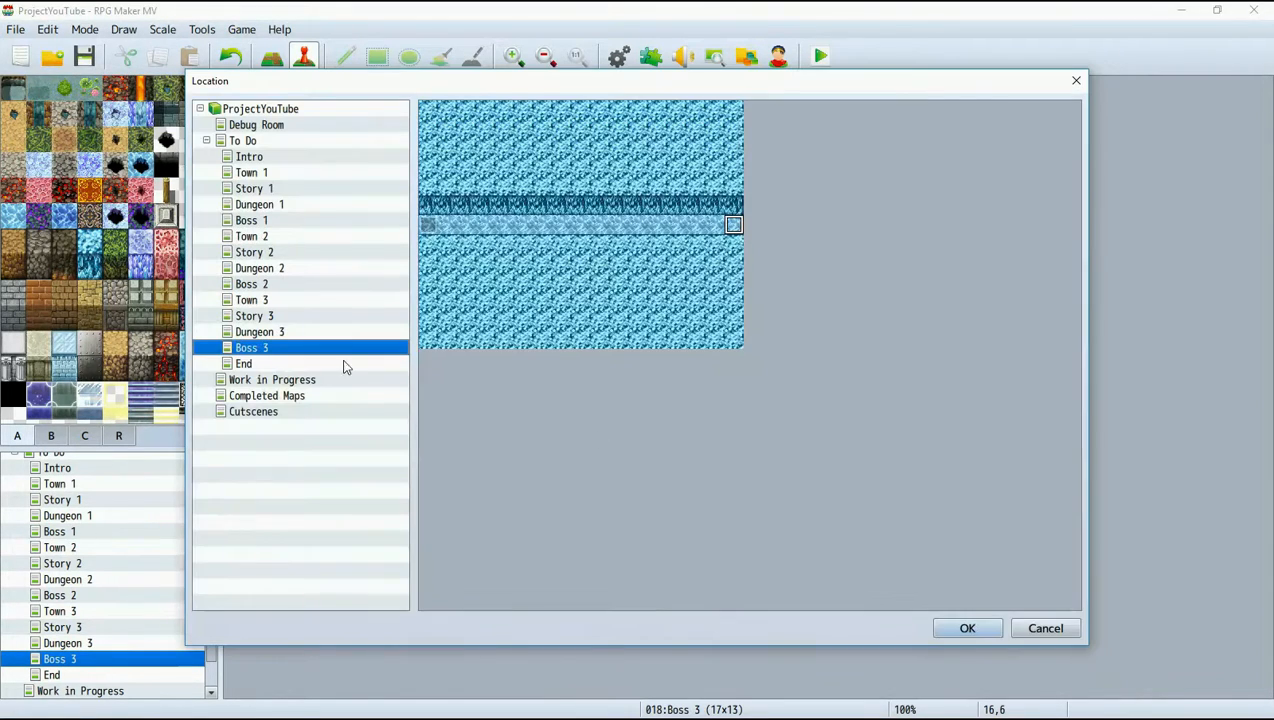
left_click(245, 364)
left_click(428, 224)
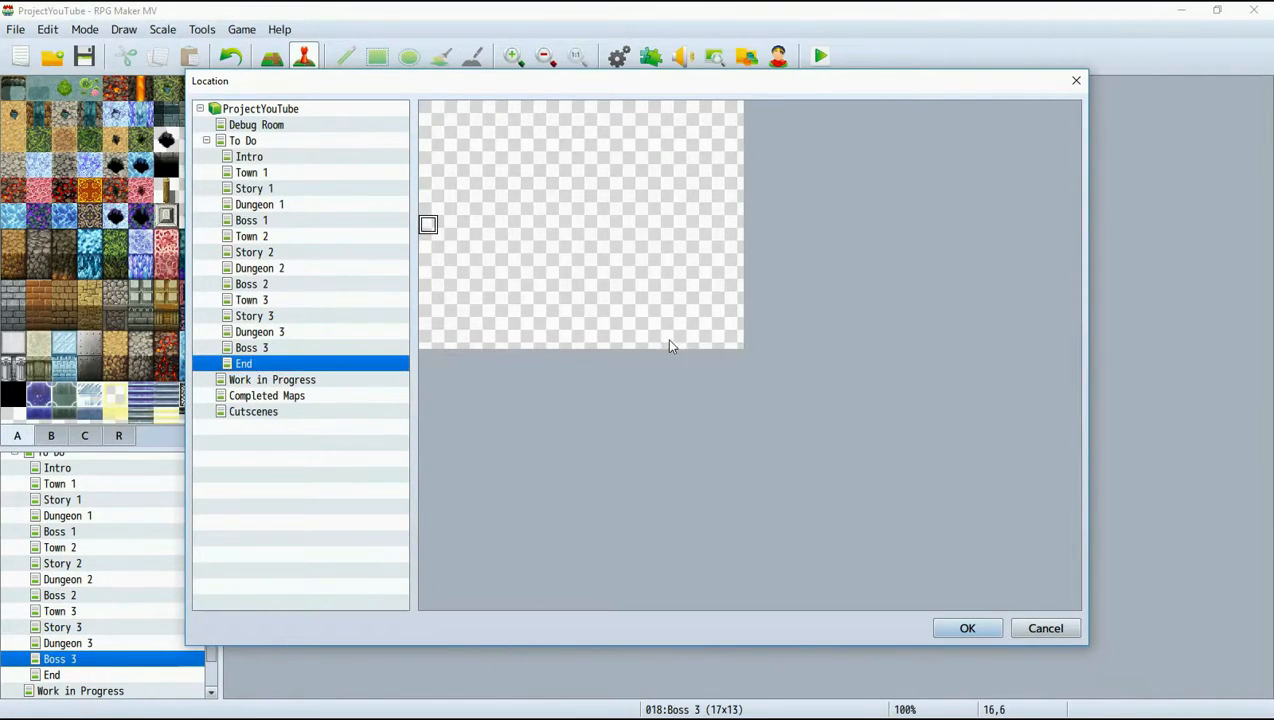
left_click(968, 629)
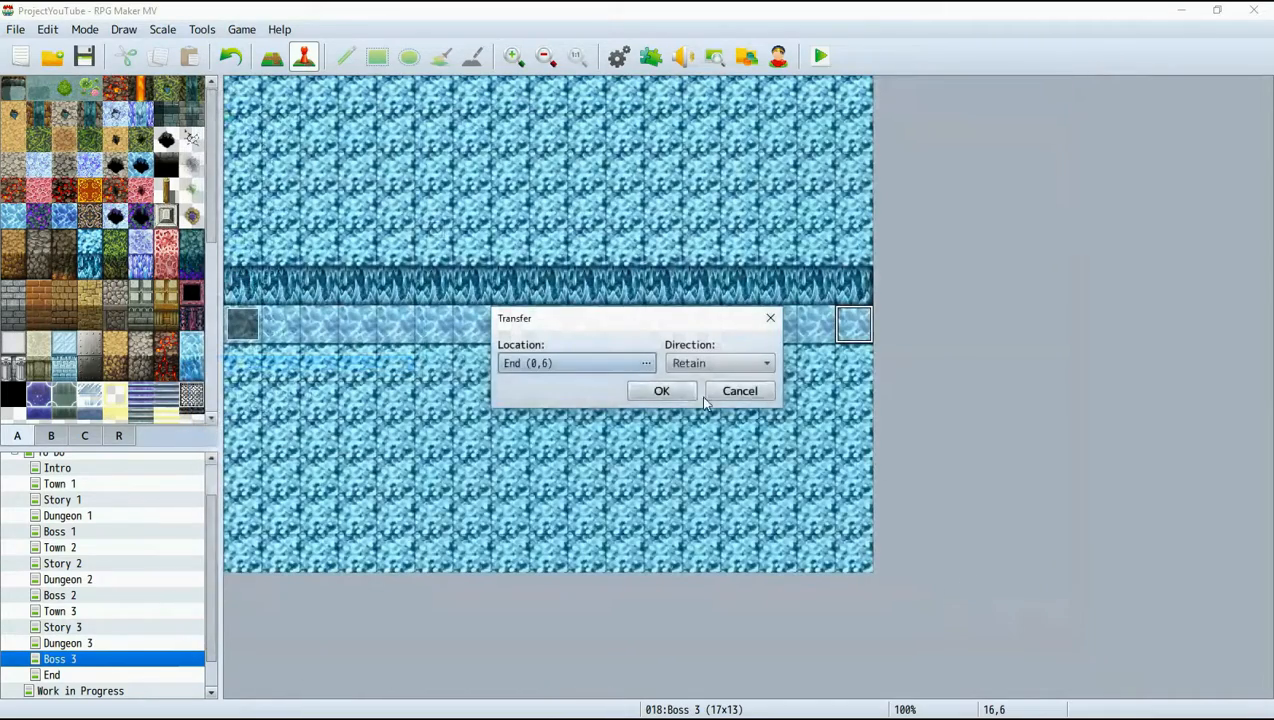
left_click(662, 391)
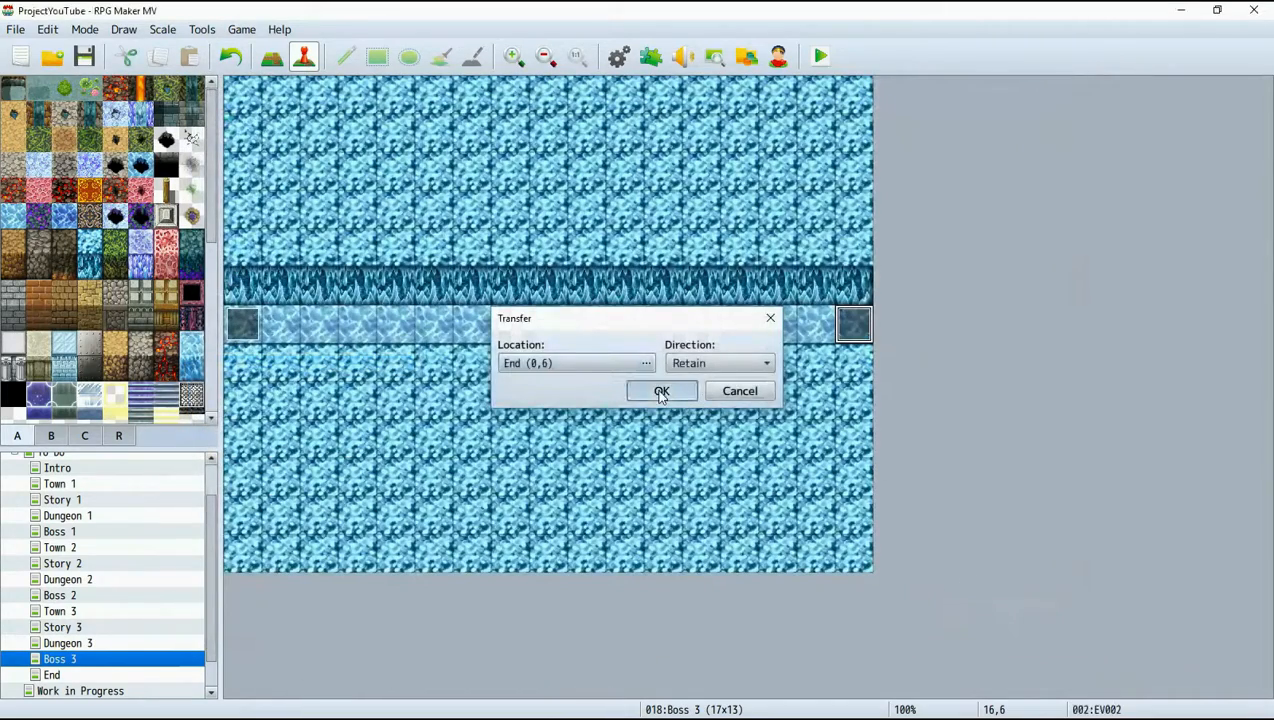
Check the transfer events on Town 3, Story 3, Dungeon 3 and Boss 3, and look at the events on Dungeon 2.
left_click(97, 613)
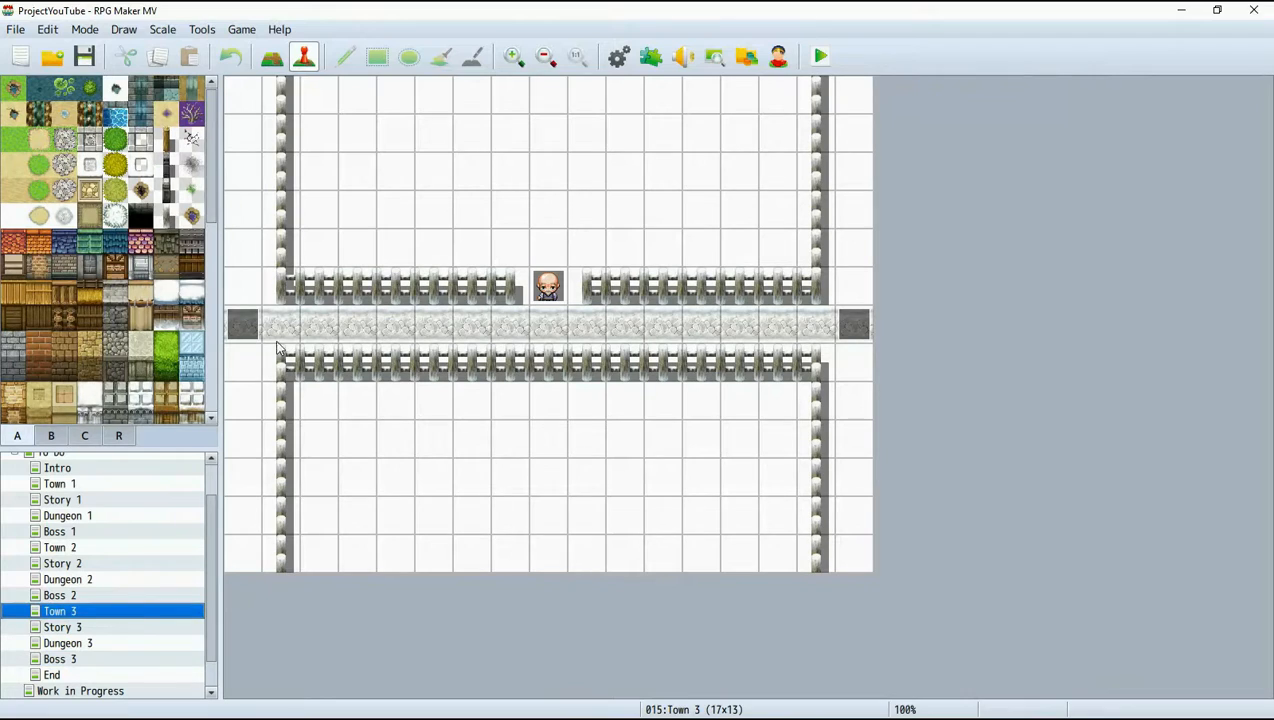
left_click(103, 628)
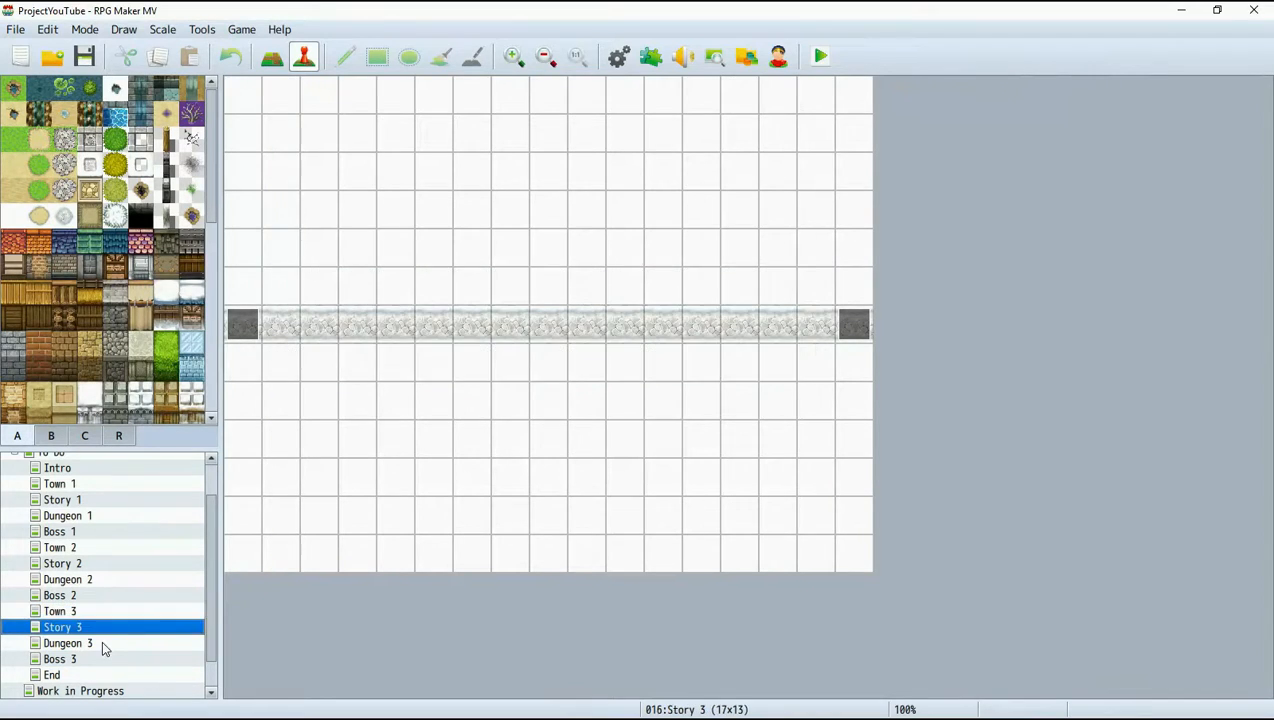
left_click(102, 646)
left_click(96, 661)
left_click(92, 643)
left_click(94, 629)
left_click(78, 580)
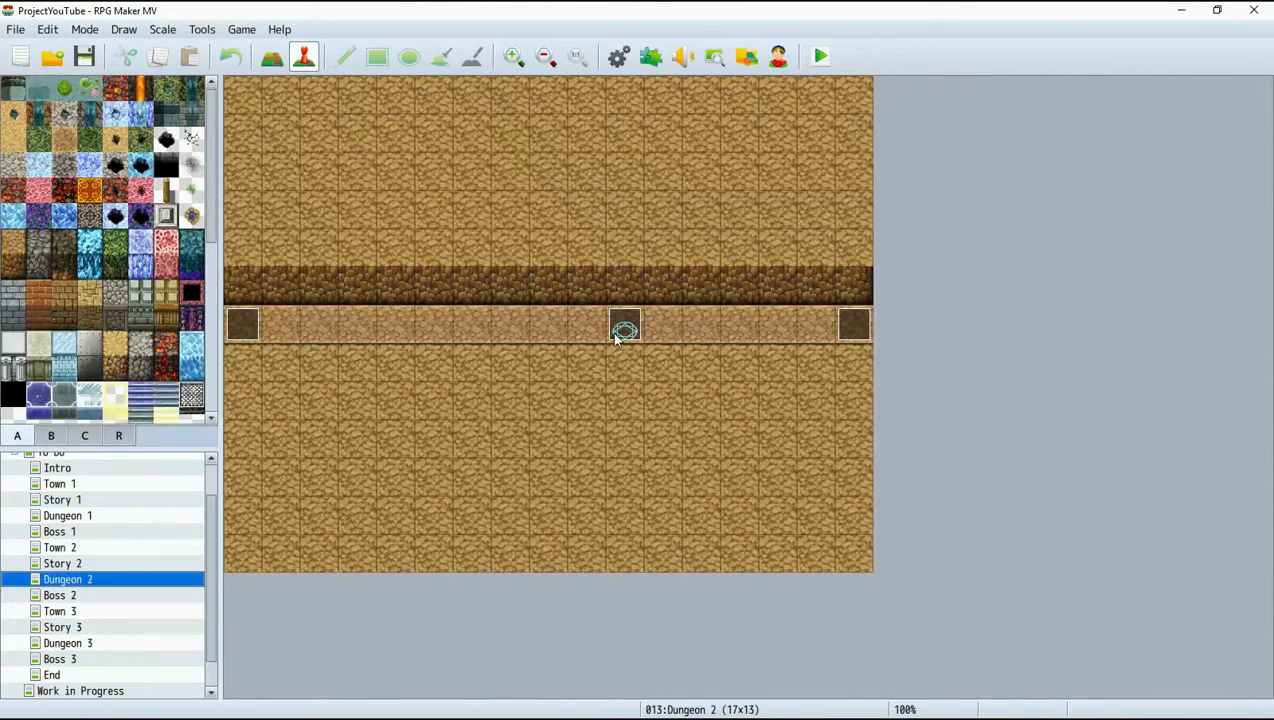
On the Dungeon 3 map, create an event at tile 10,6 using the pale yellow-green magic circle from !Door2 as its image.
left_click(106, 641)
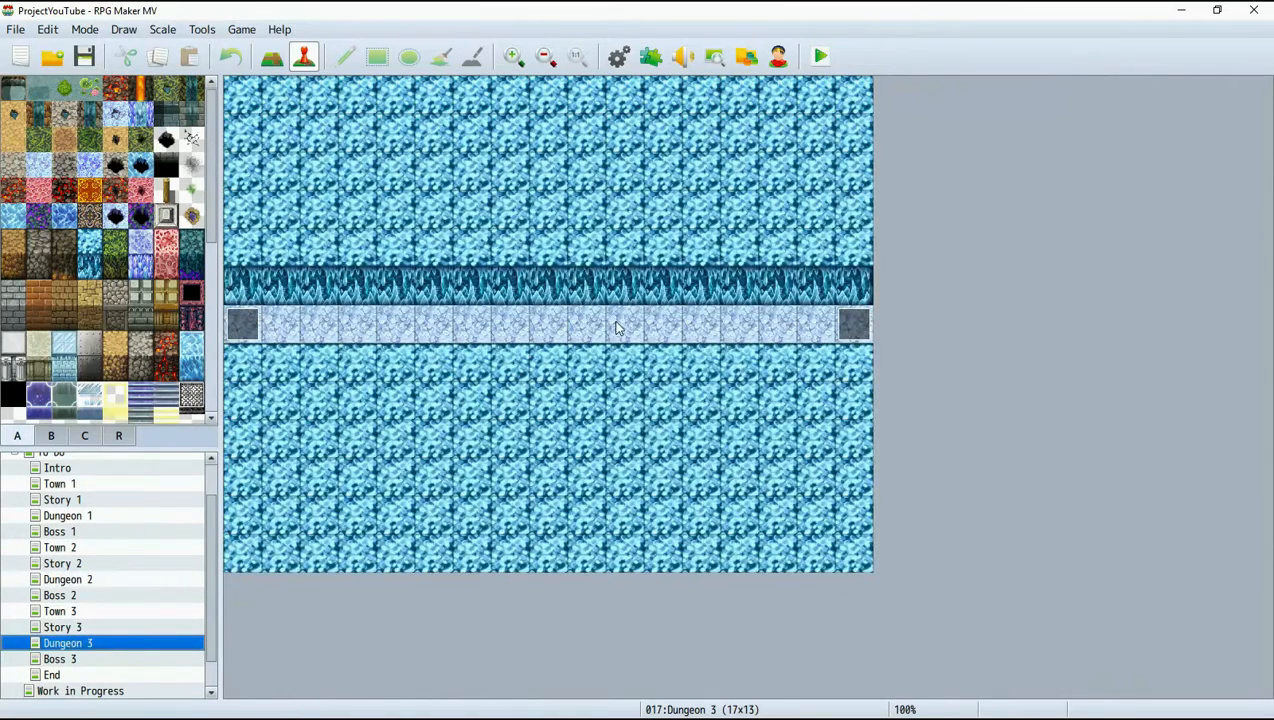
right_click(617, 328)
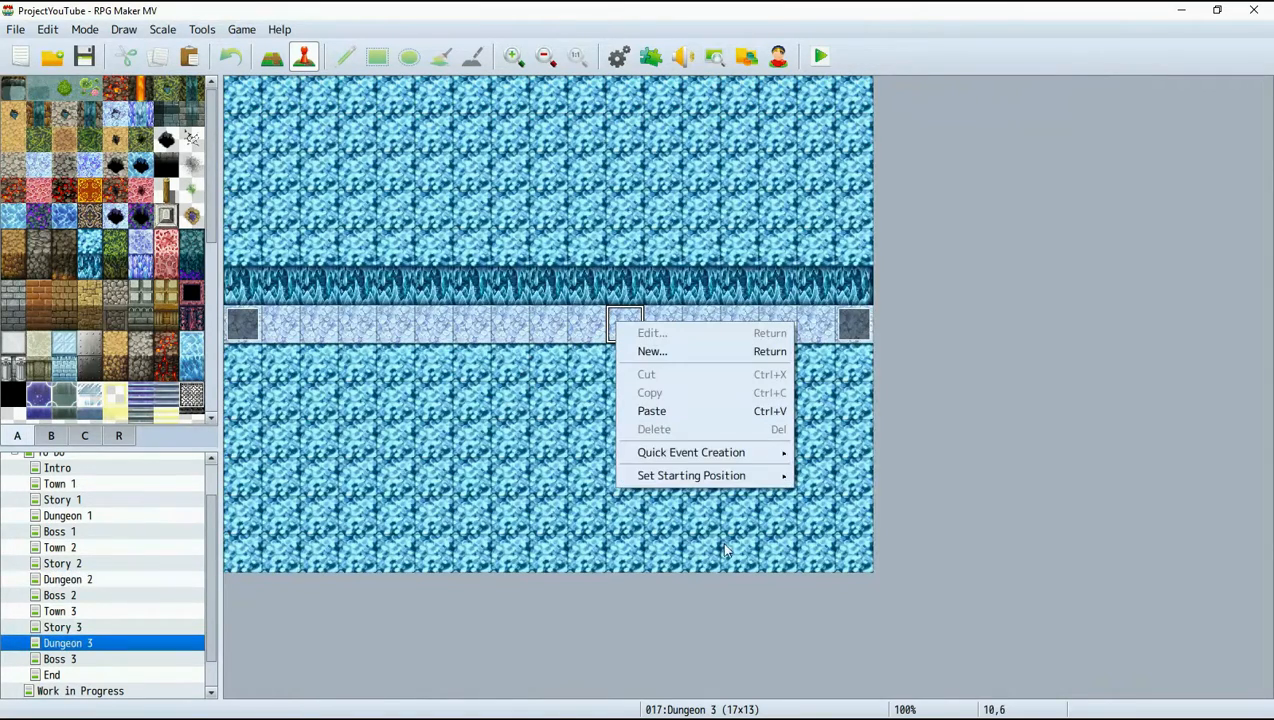
left_click(658, 358)
double_click(282, 444)
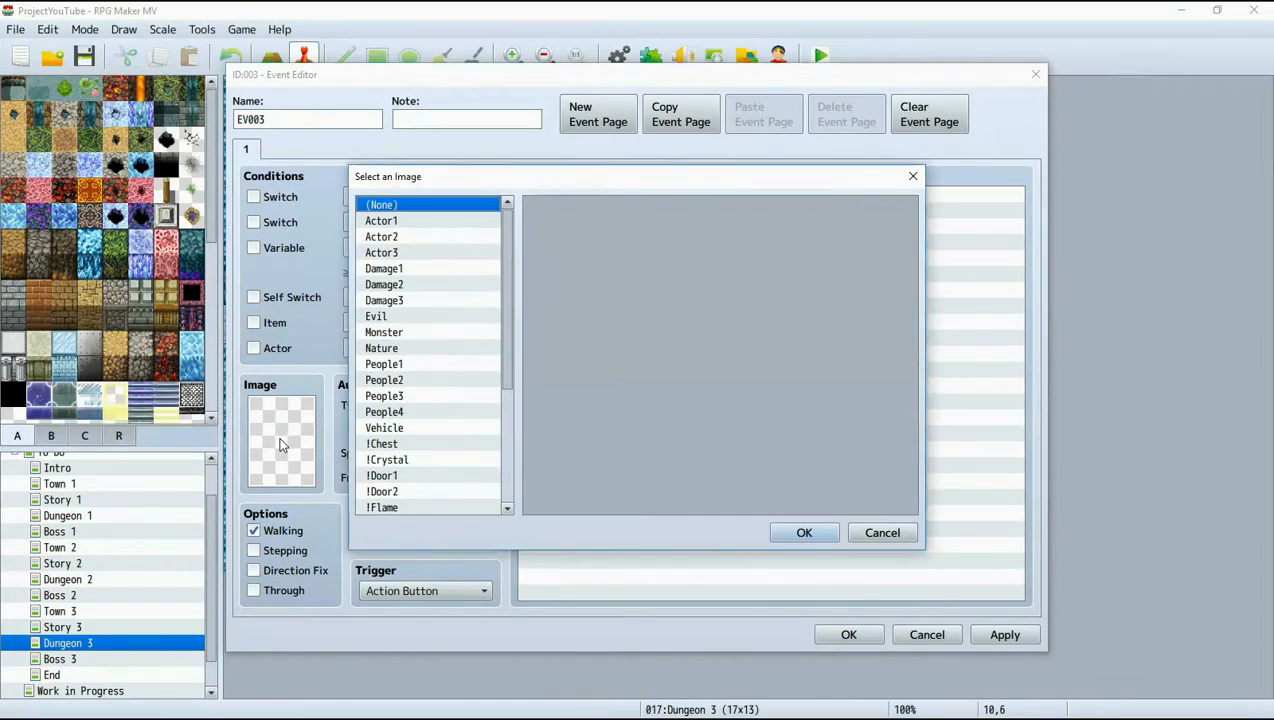
left_click_drag(506, 306, 500, 436)
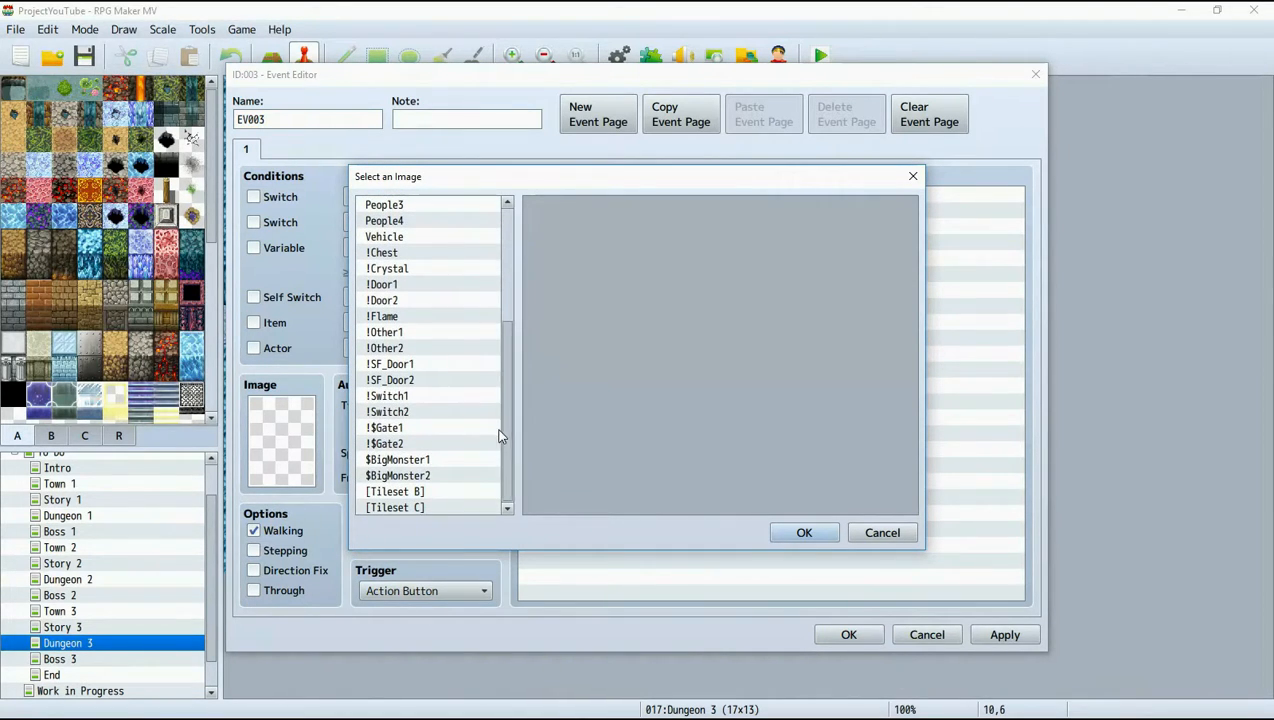
left_click(408, 301)
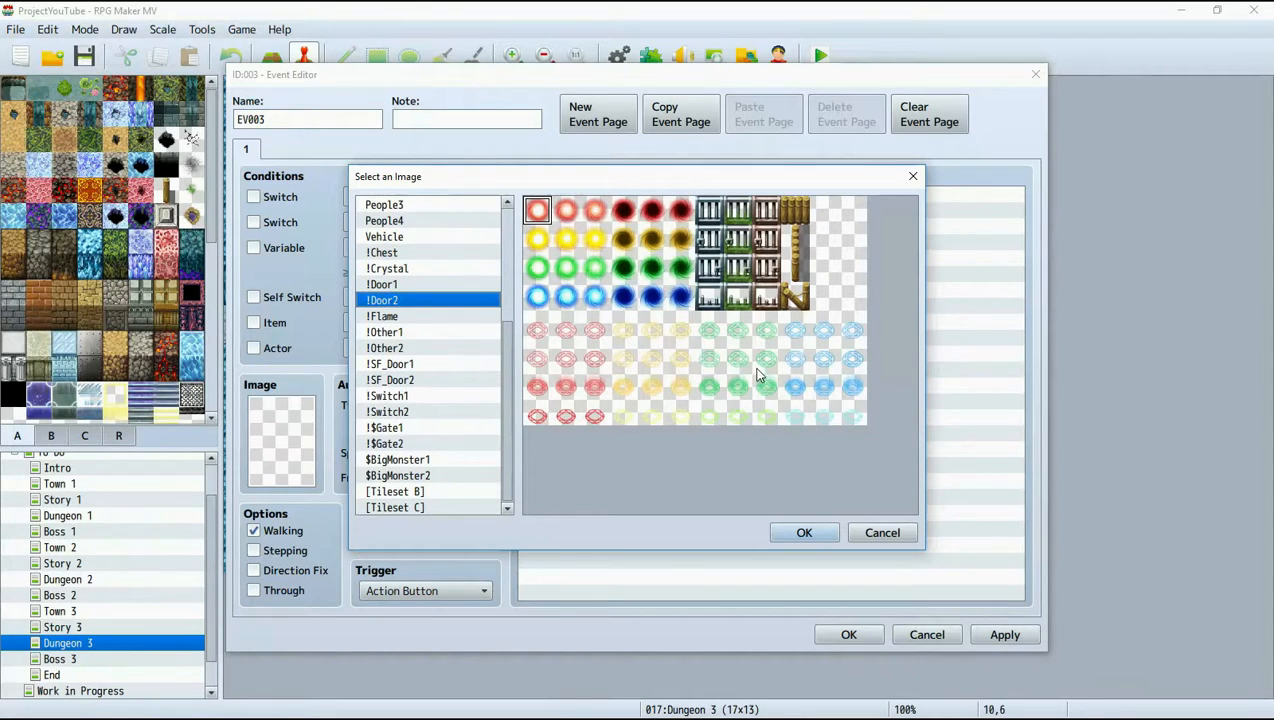
left_click(740, 419)
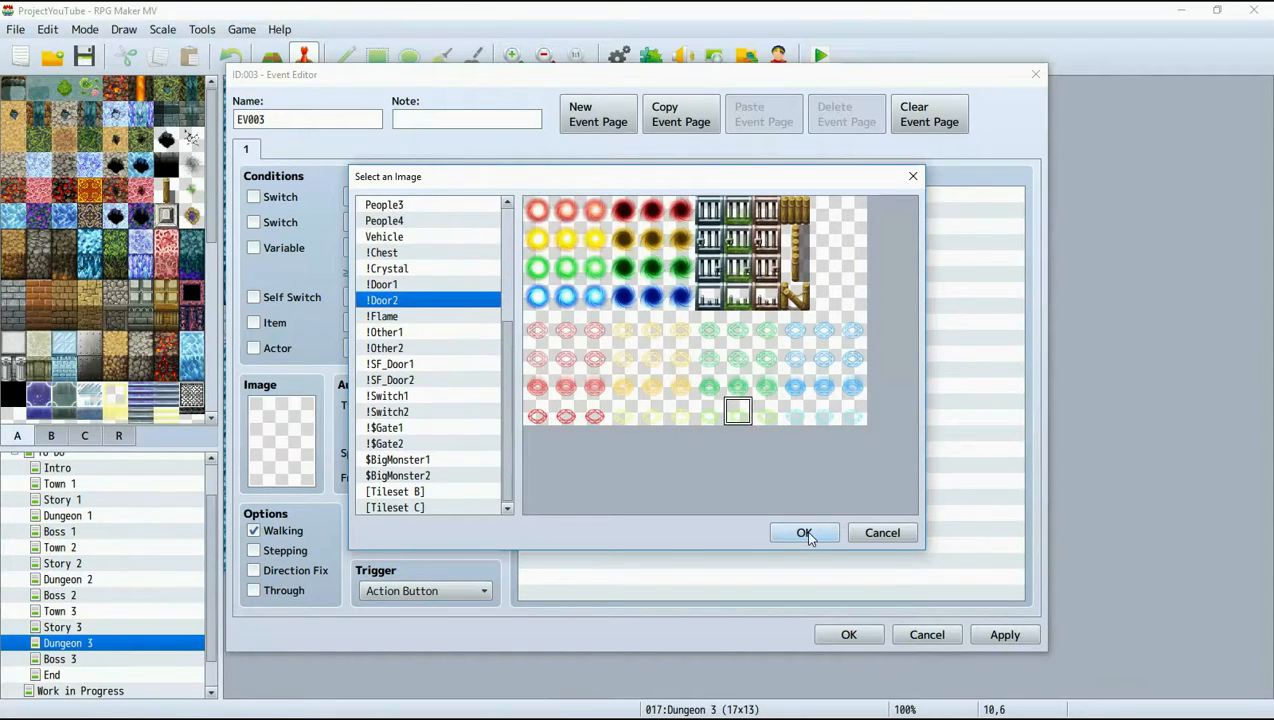
left_click(805, 533)
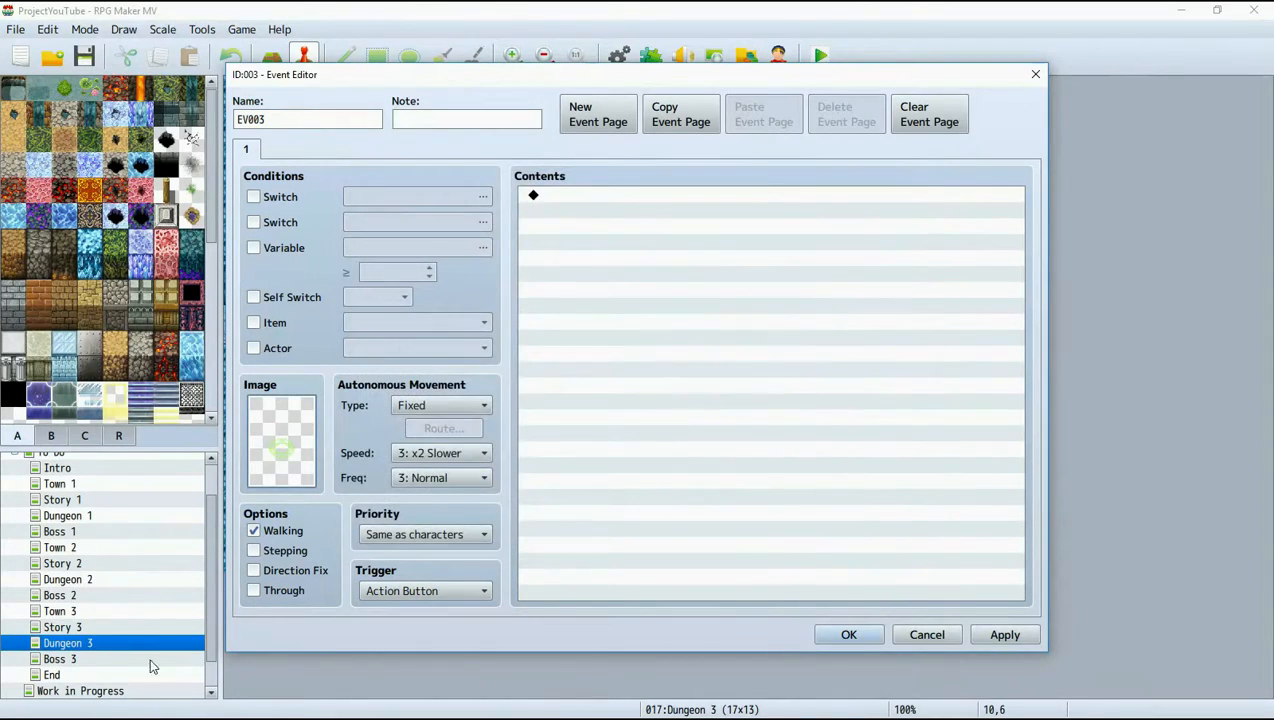
Add a second page to the event and browse the !Other1, !Other2 and !$Gate2 character sheets for its image.
left_click(590, 124)
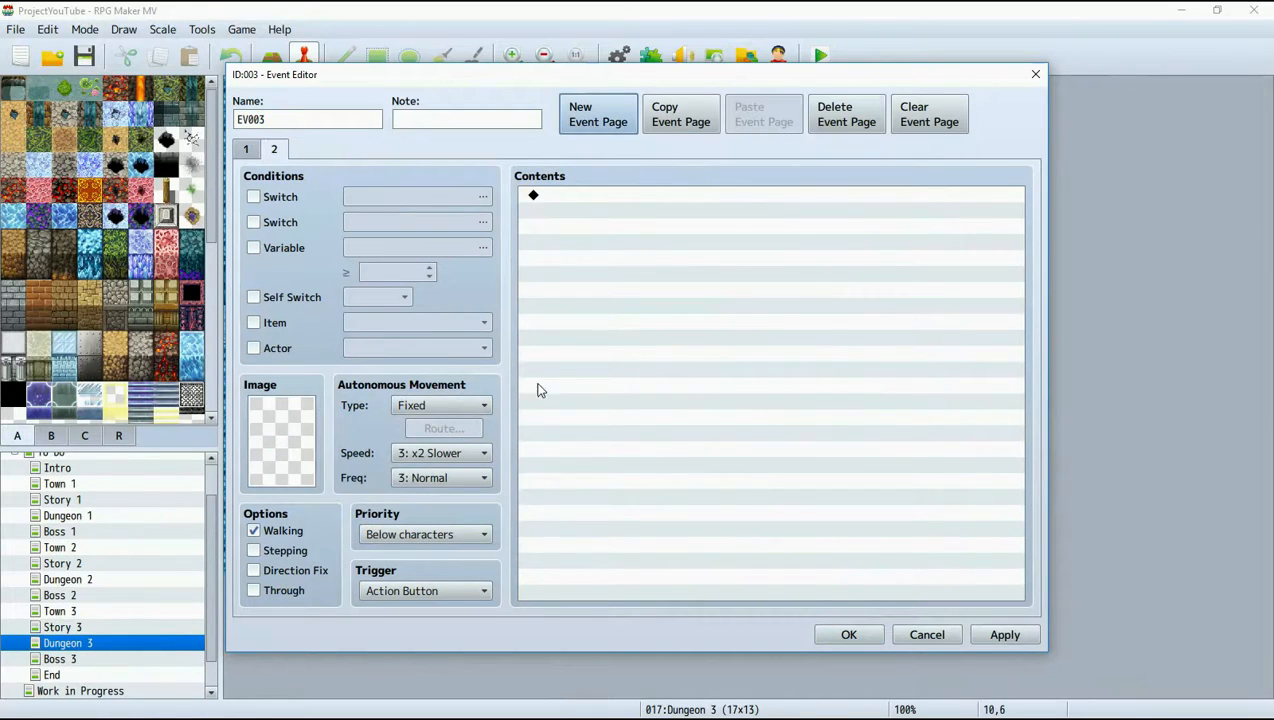
double_click(288, 428)
scroll(407, 479, "down", 1)
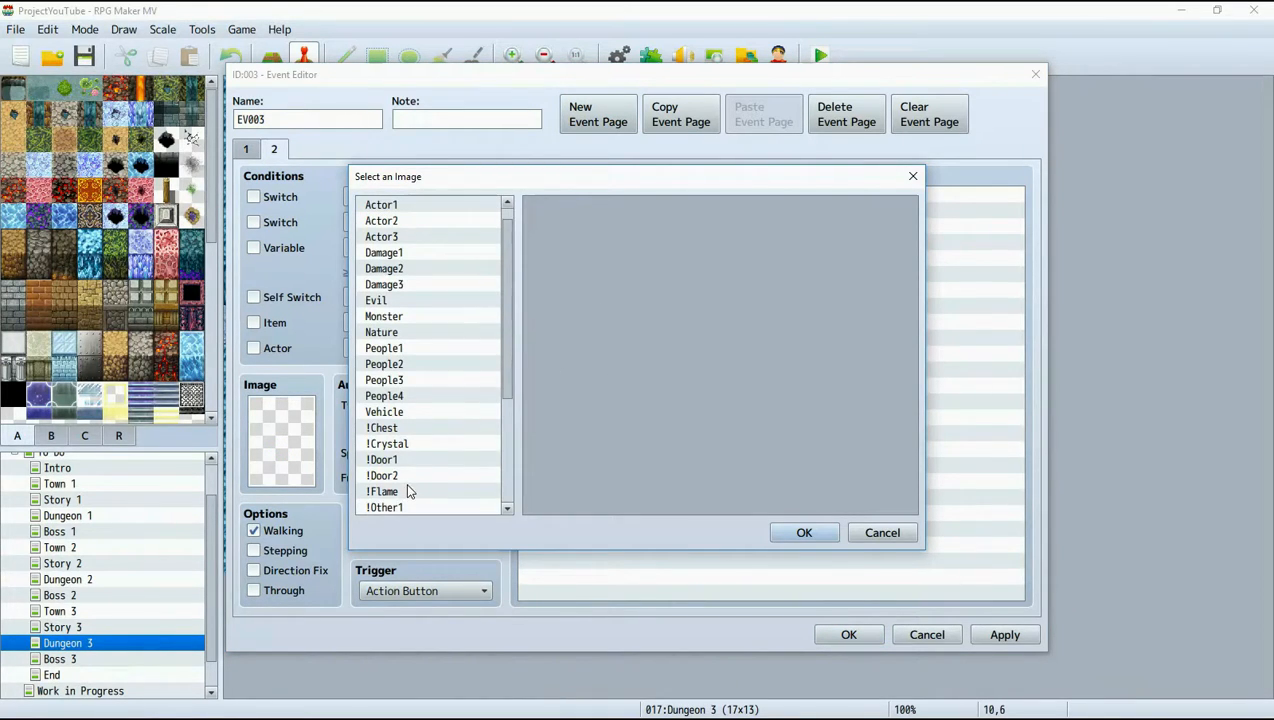
left_click(408, 507)
left_click(396, 508)
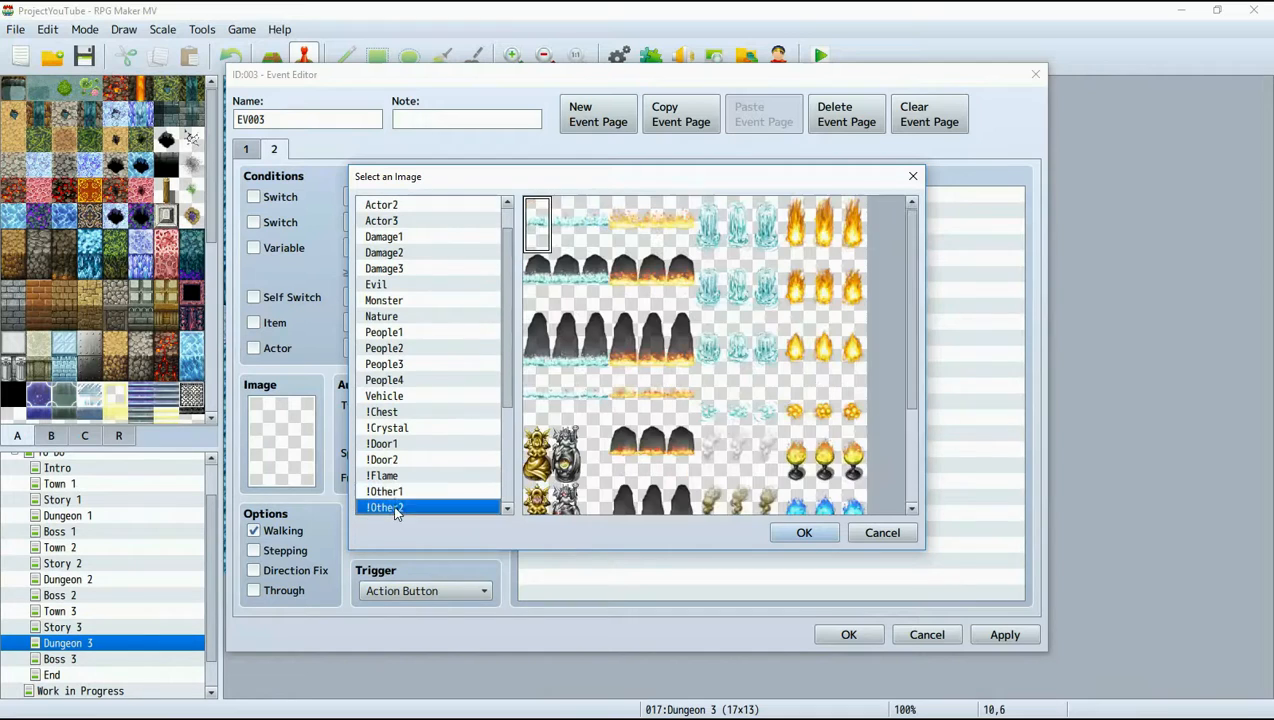
scroll(405, 425, "down", 5)
left_click(403, 413)
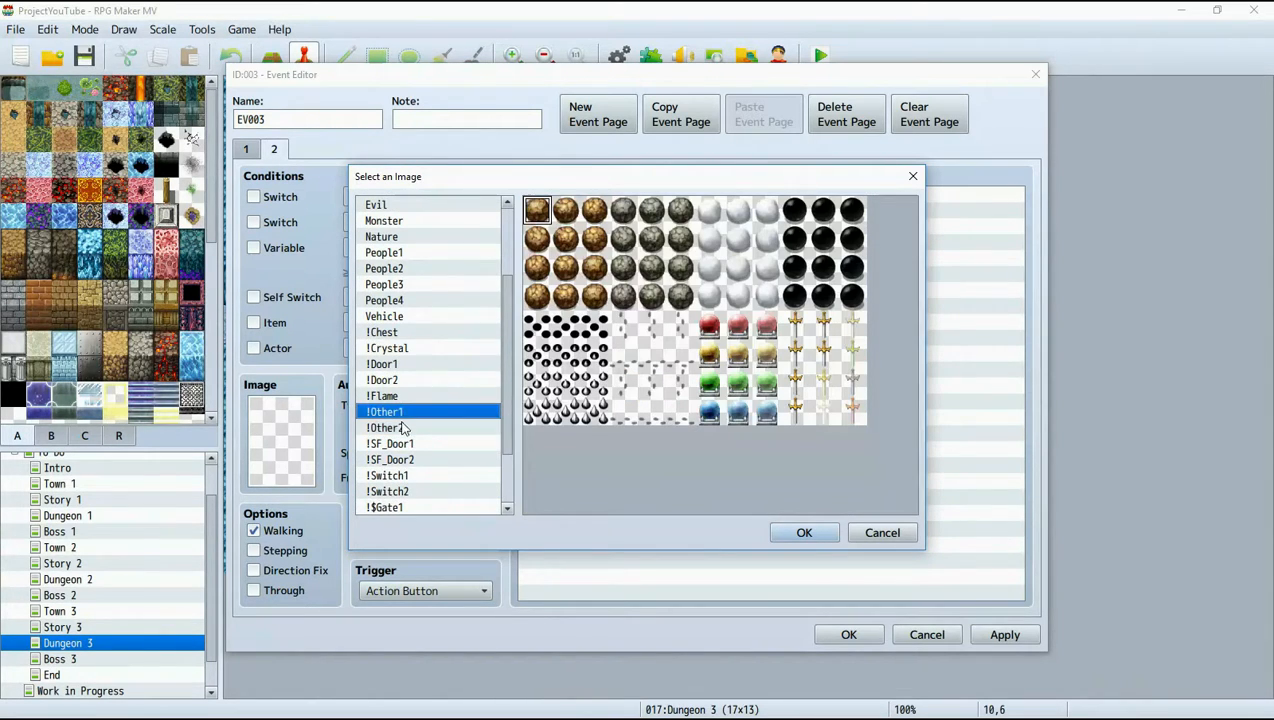
left_click(403, 428)
scroll(405, 440, "down", 2)
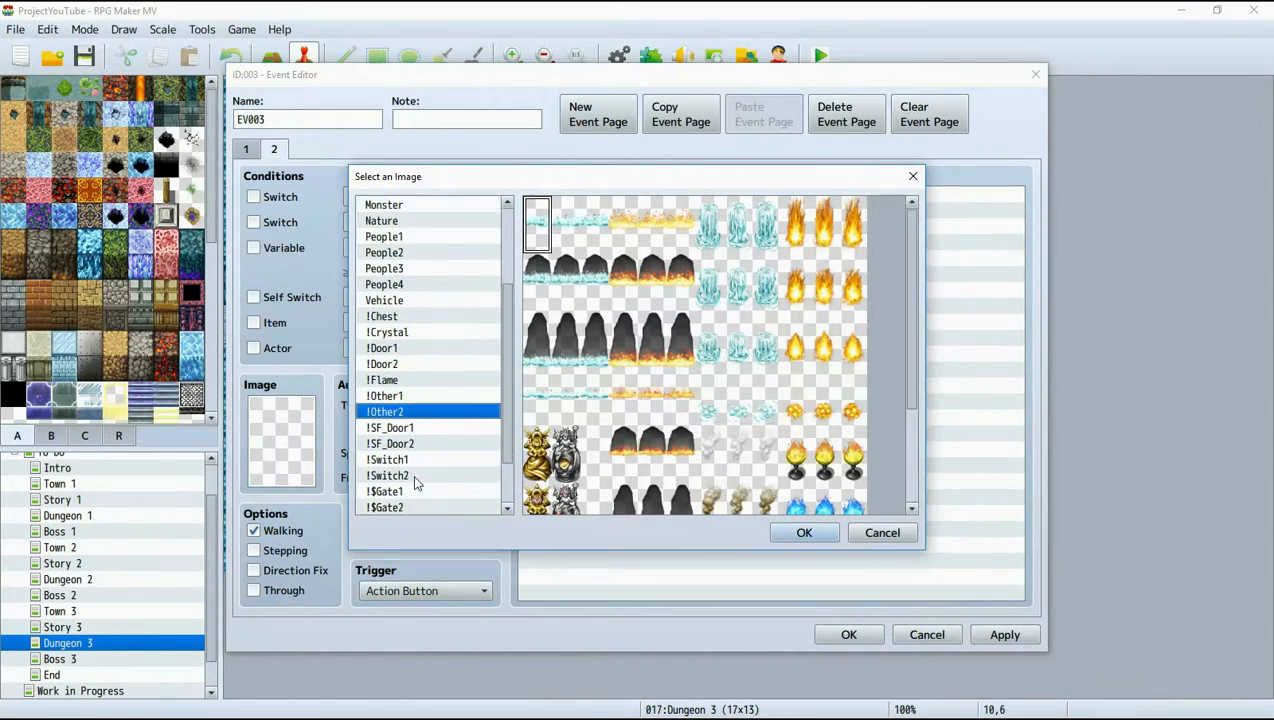
left_click(418, 445)
left_click(412, 491)
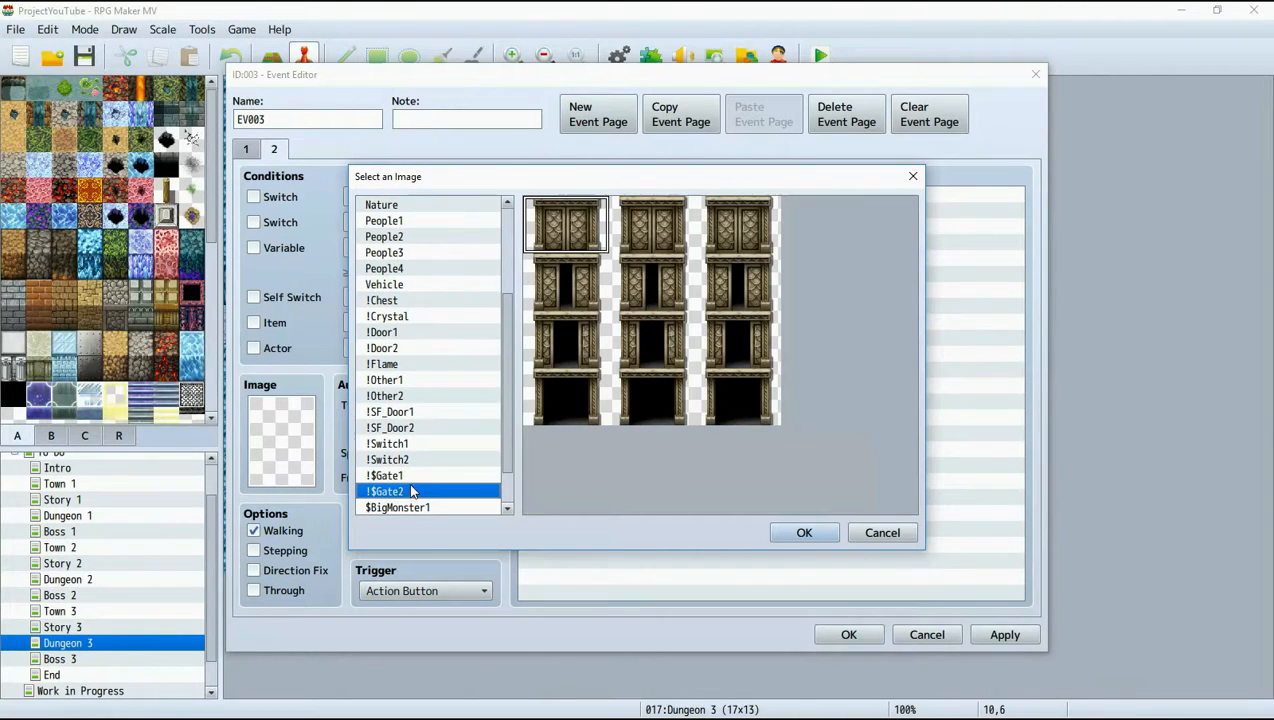
scroll(414, 496, "down", 3)
Set the second page's image to the green magic circle from the !Door2 sheet and save the event.
left_click(389, 271)
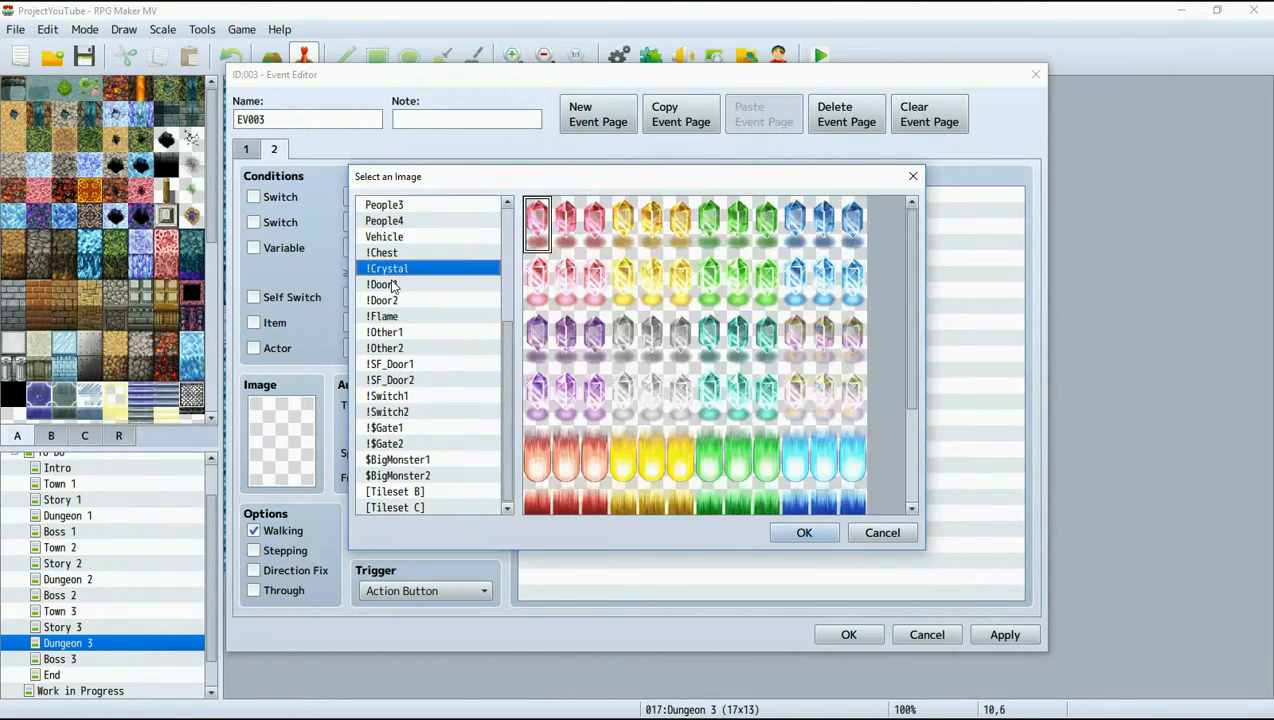
left_click(392, 285)
scroll(396, 289, "up", 3)
left_click(397, 287)
left_click(402, 302)
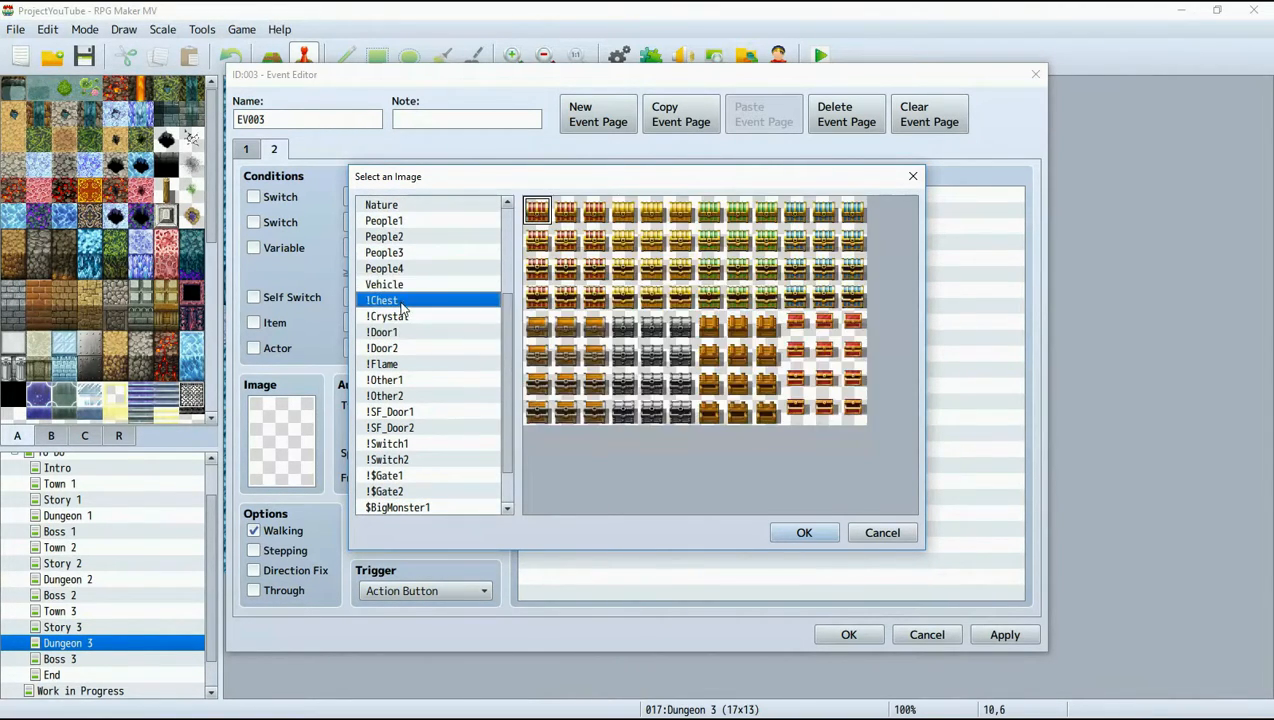
left_click(402, 316)
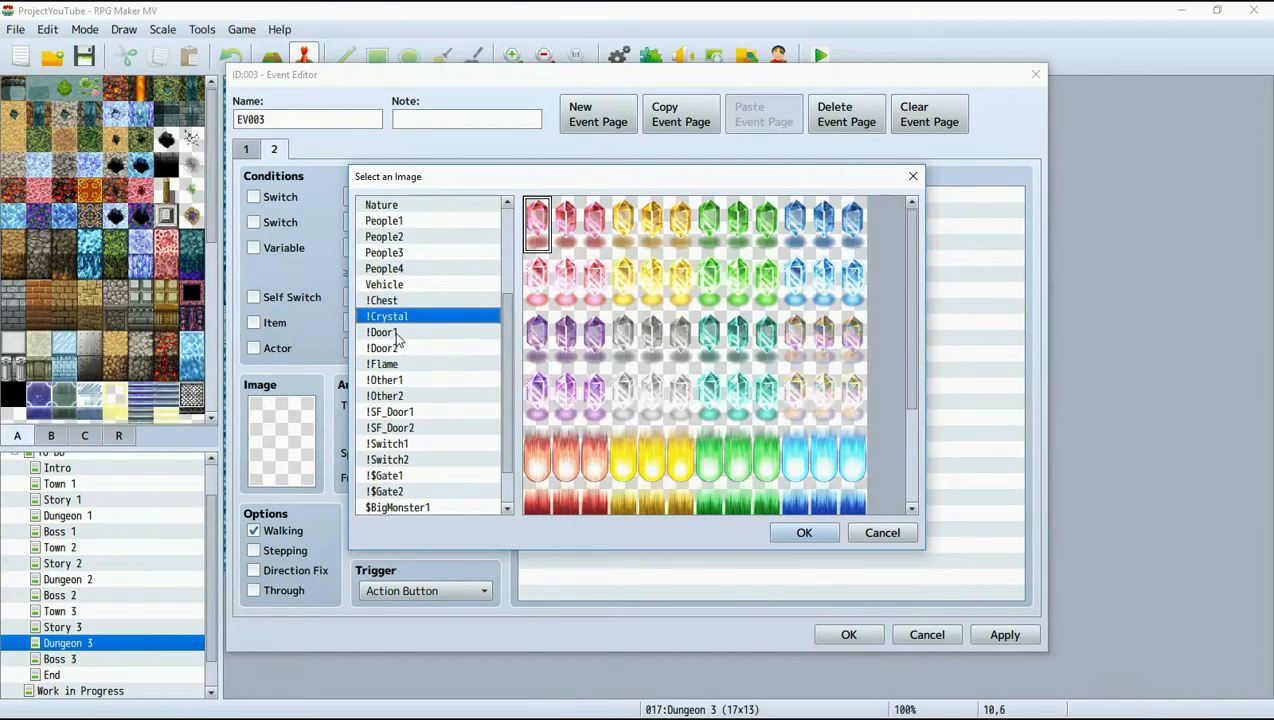
left_click(397, 333)
key("Down")
key("Down")
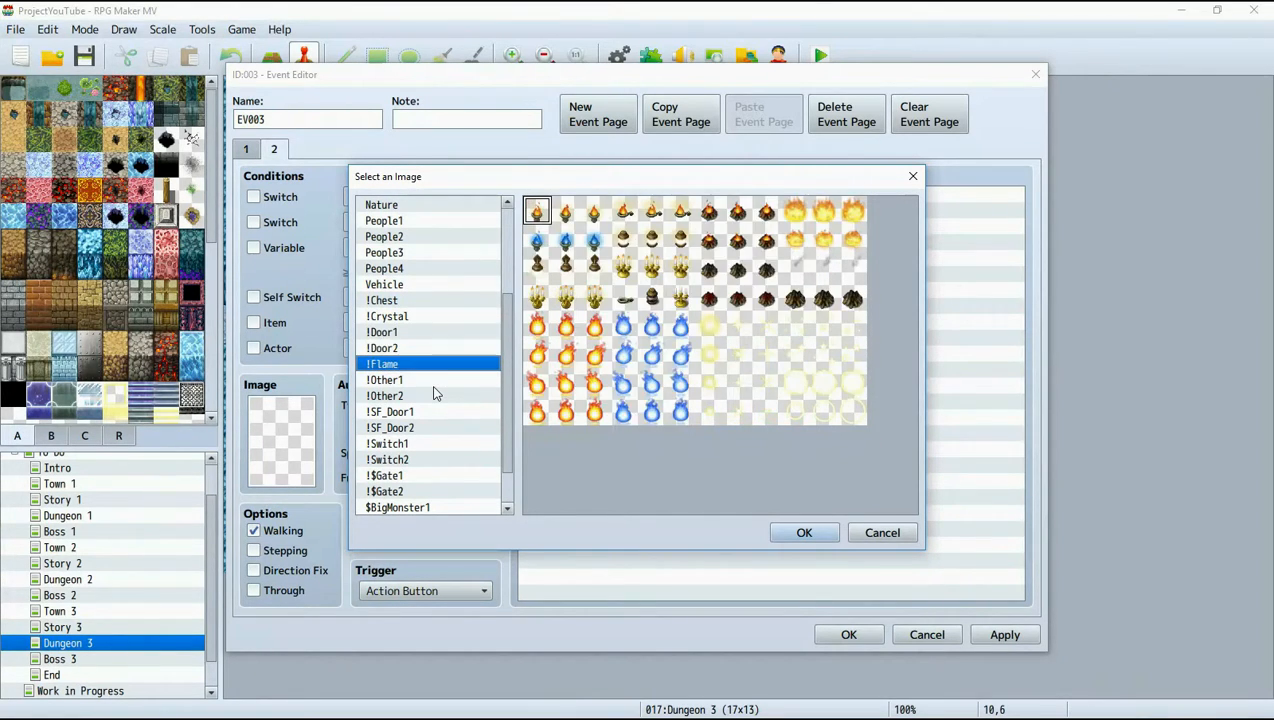
key("Up")
left_click(736, 341)
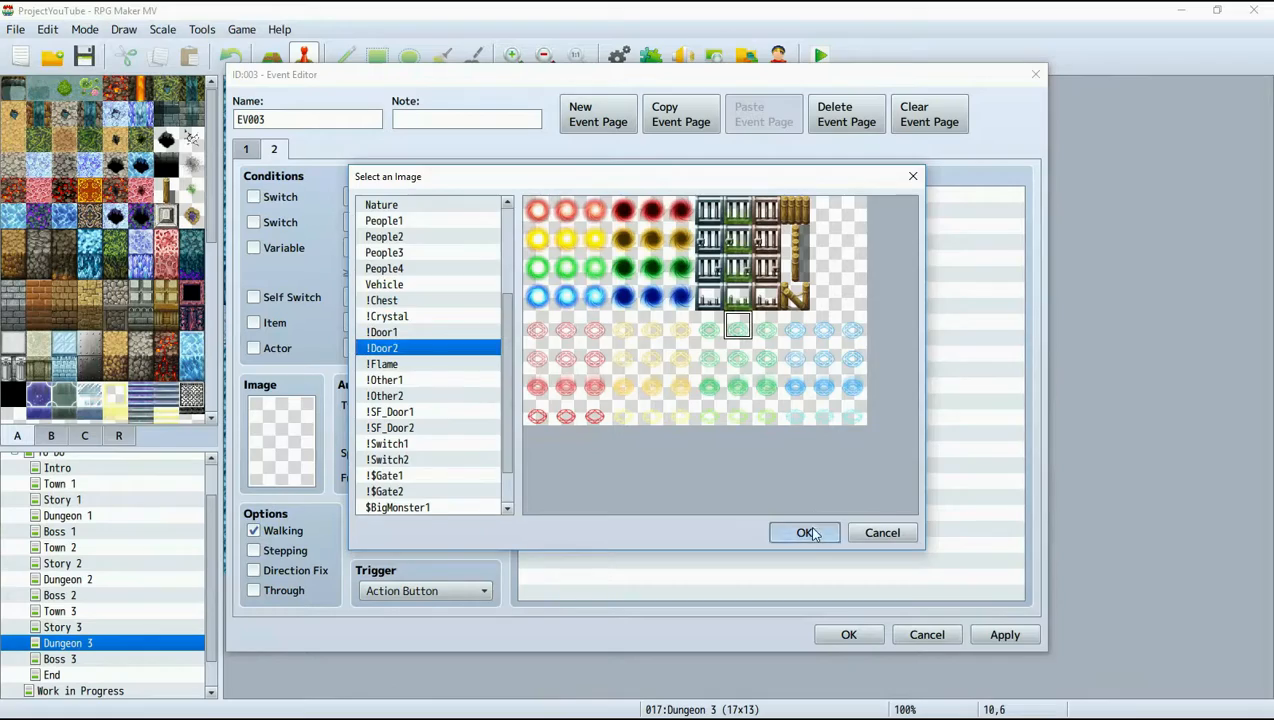
left_click(804, 532)
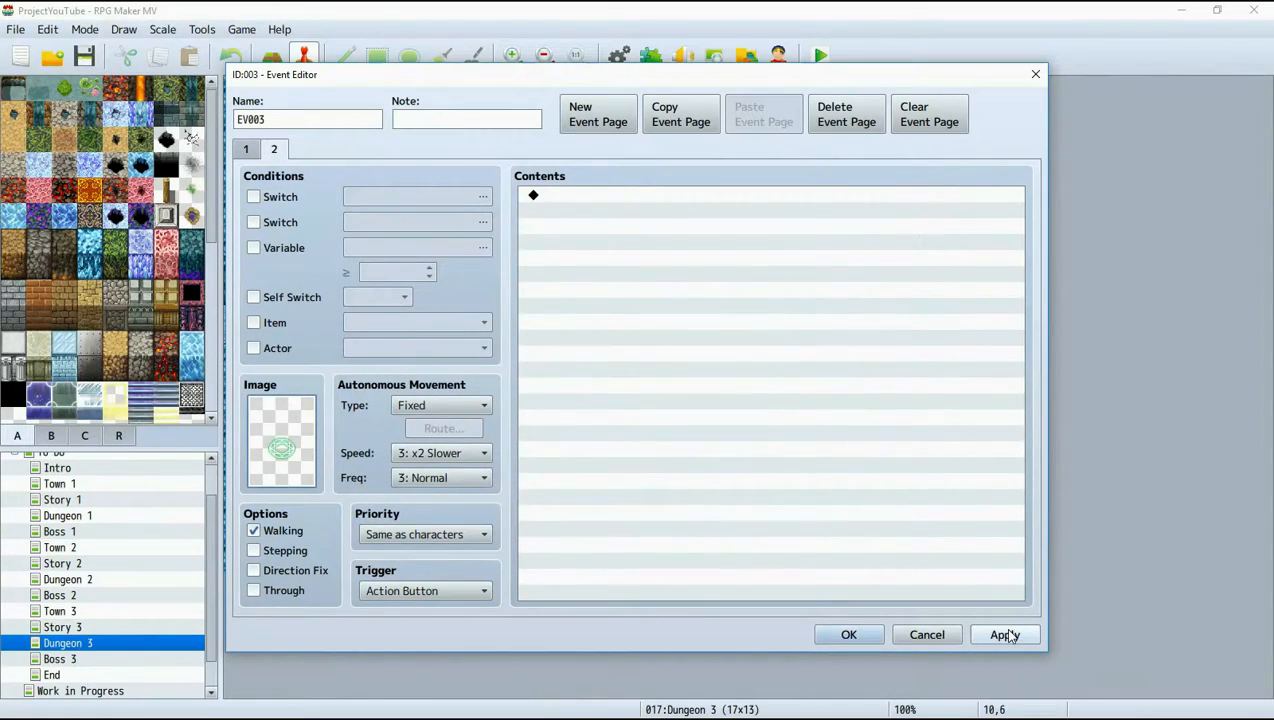
left_click(855, 636)
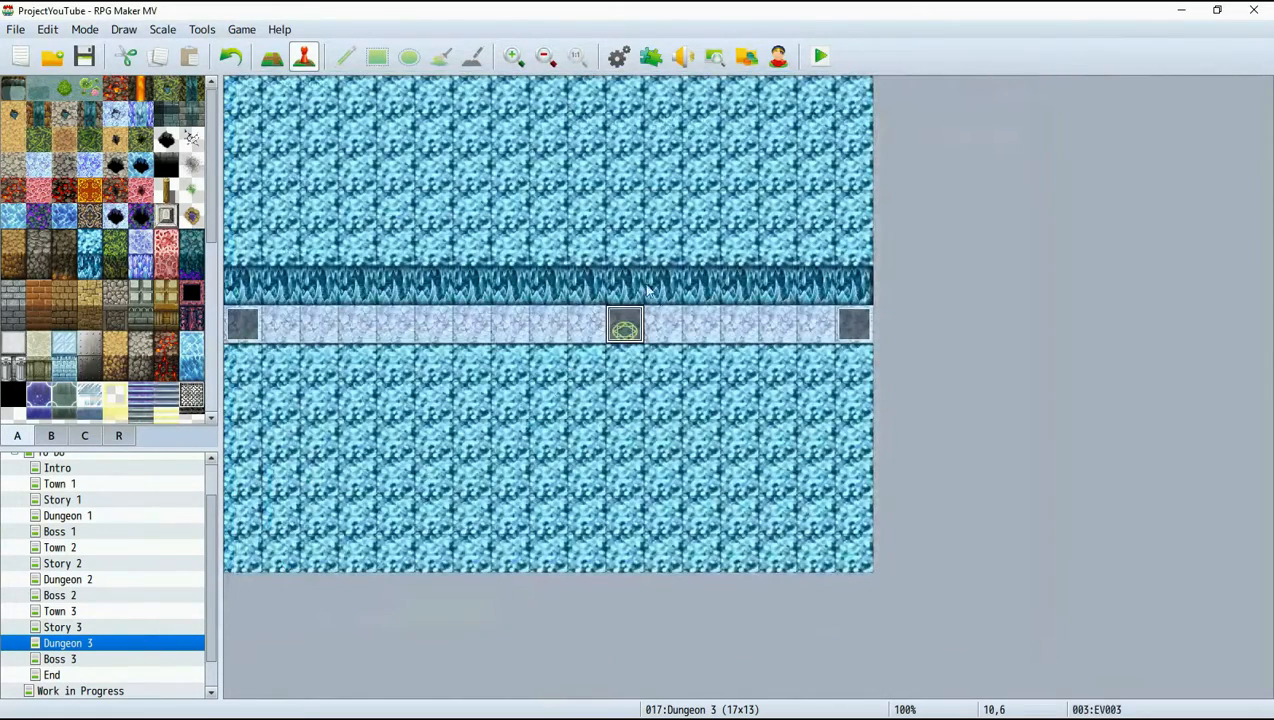
Reopen the event at tile 10,6, set page 1's trigger to Player Touch and add a Control Self Switch command turning A ON.
right_click(632, 322)
left_click(668, 331)
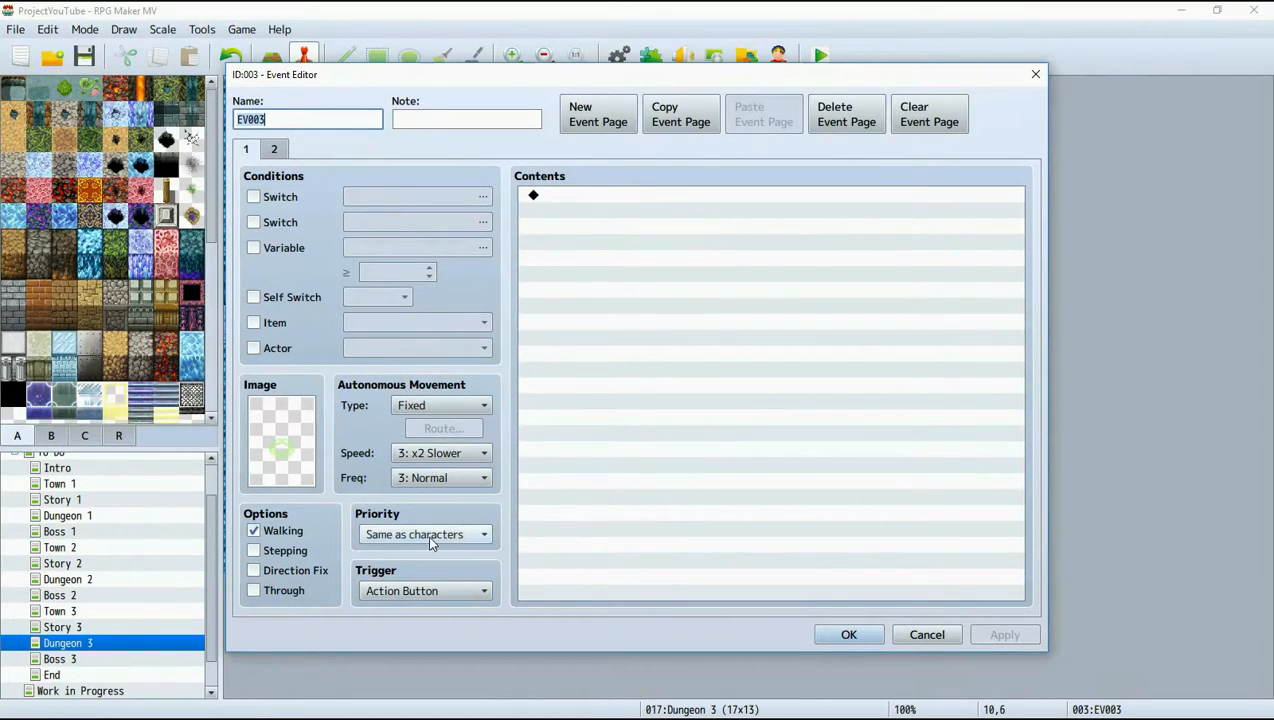
left_click(421, 591)
left_click(429, 629)
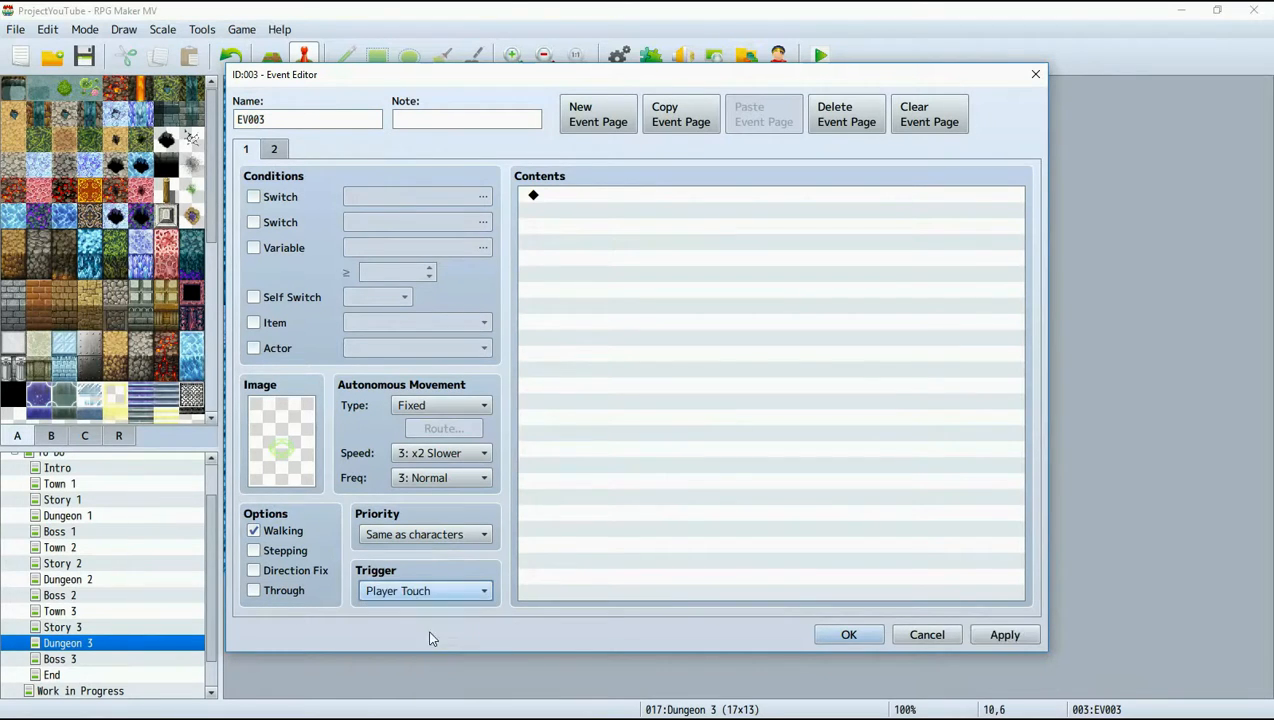
double_click(605, 194)
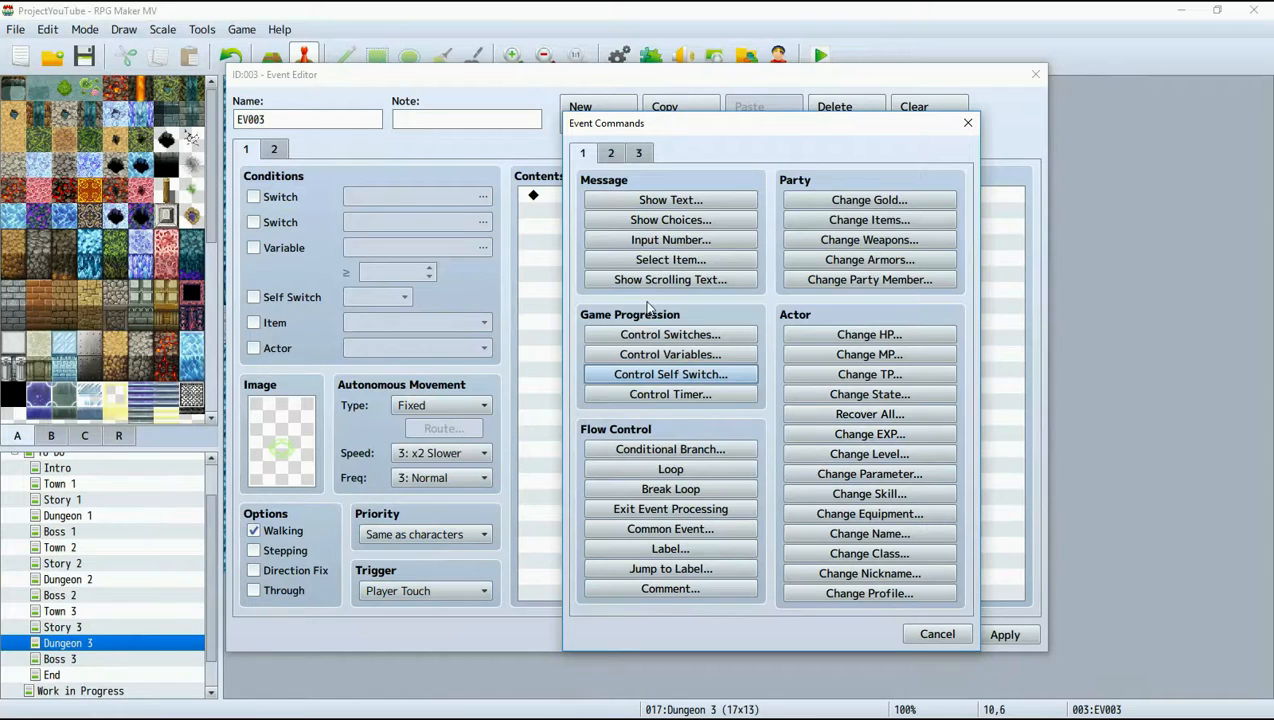
left_click(670, 374)
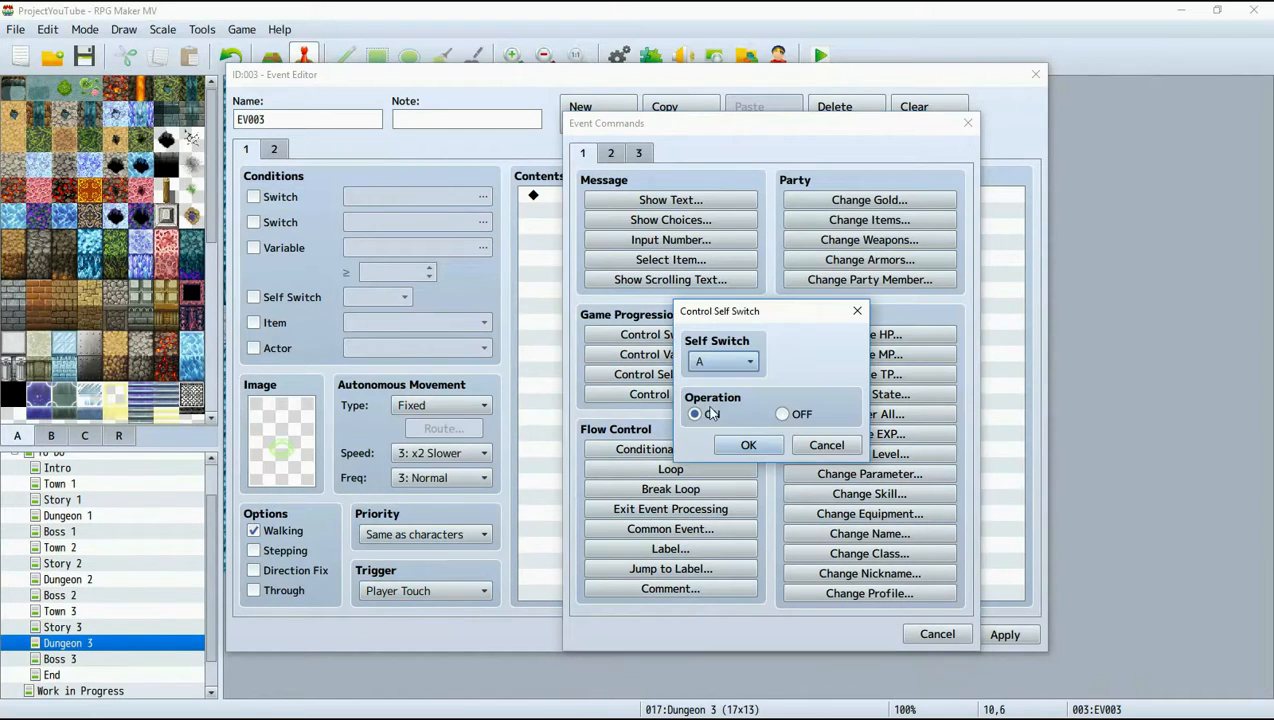
left_click(748, 446)
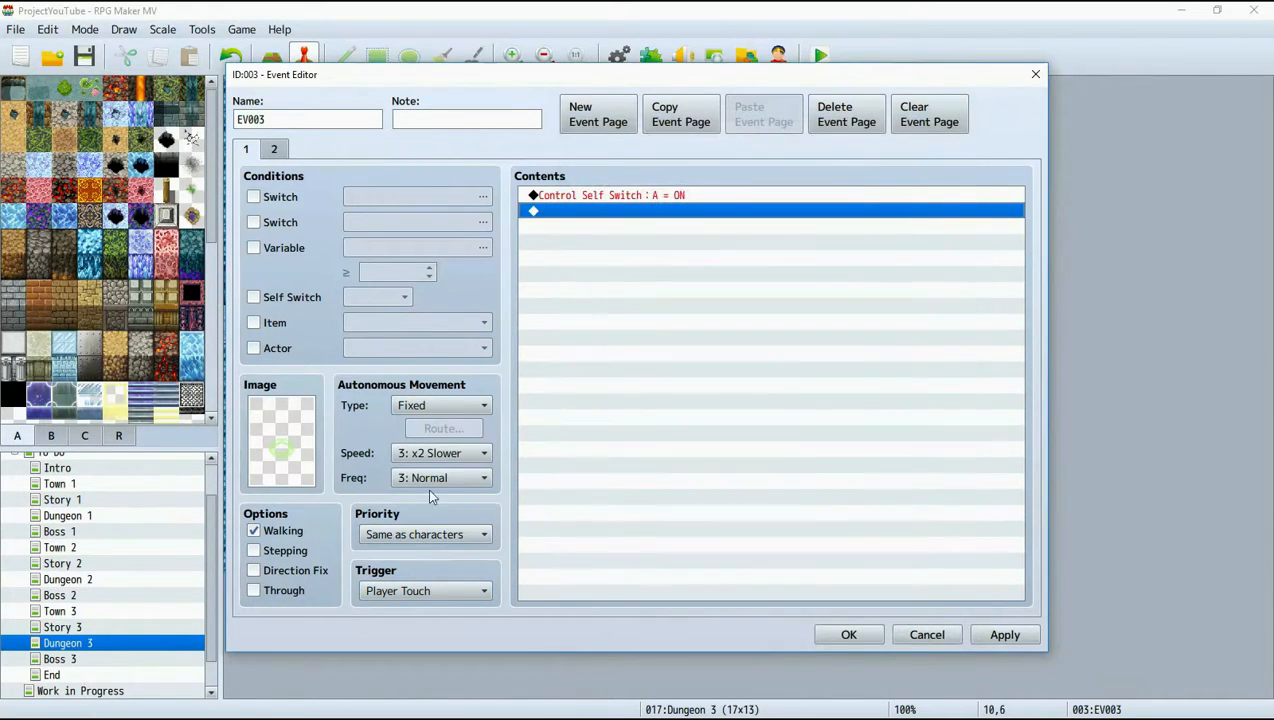
Set the priority of both event pages to Below characters.
left_click(274, 149)
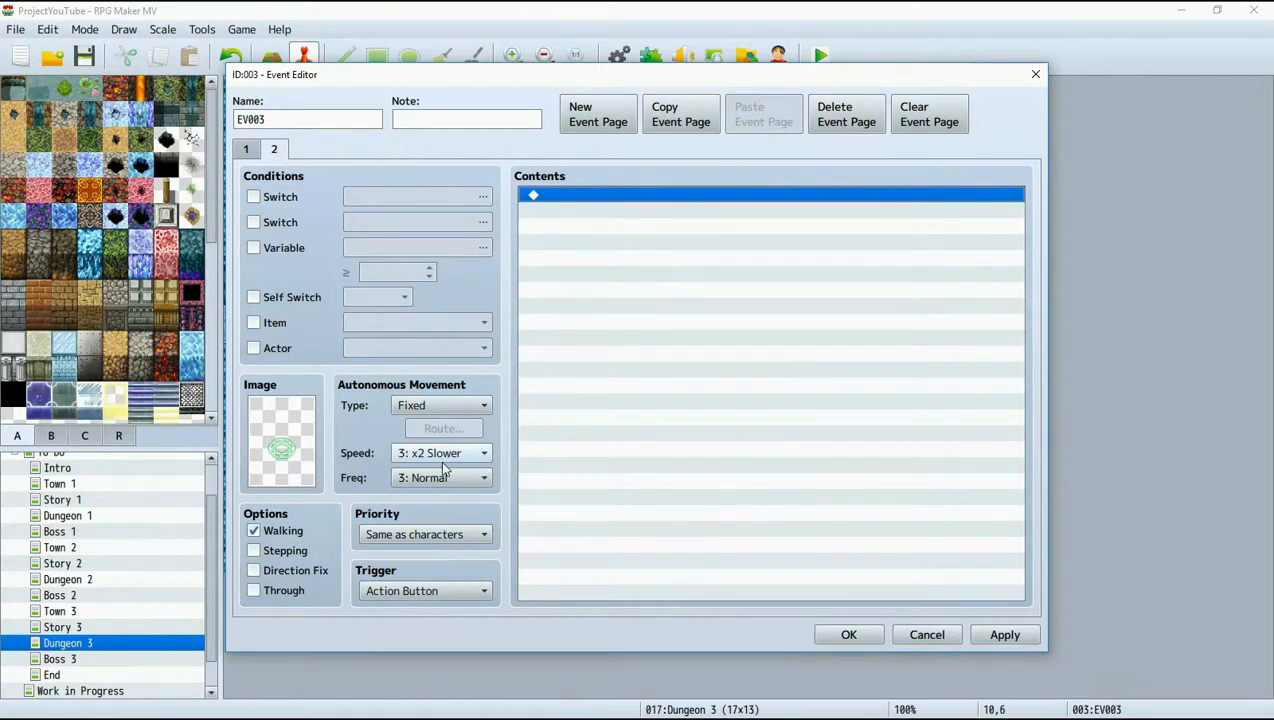
left_click(246, 149)
left_click(274, 149)
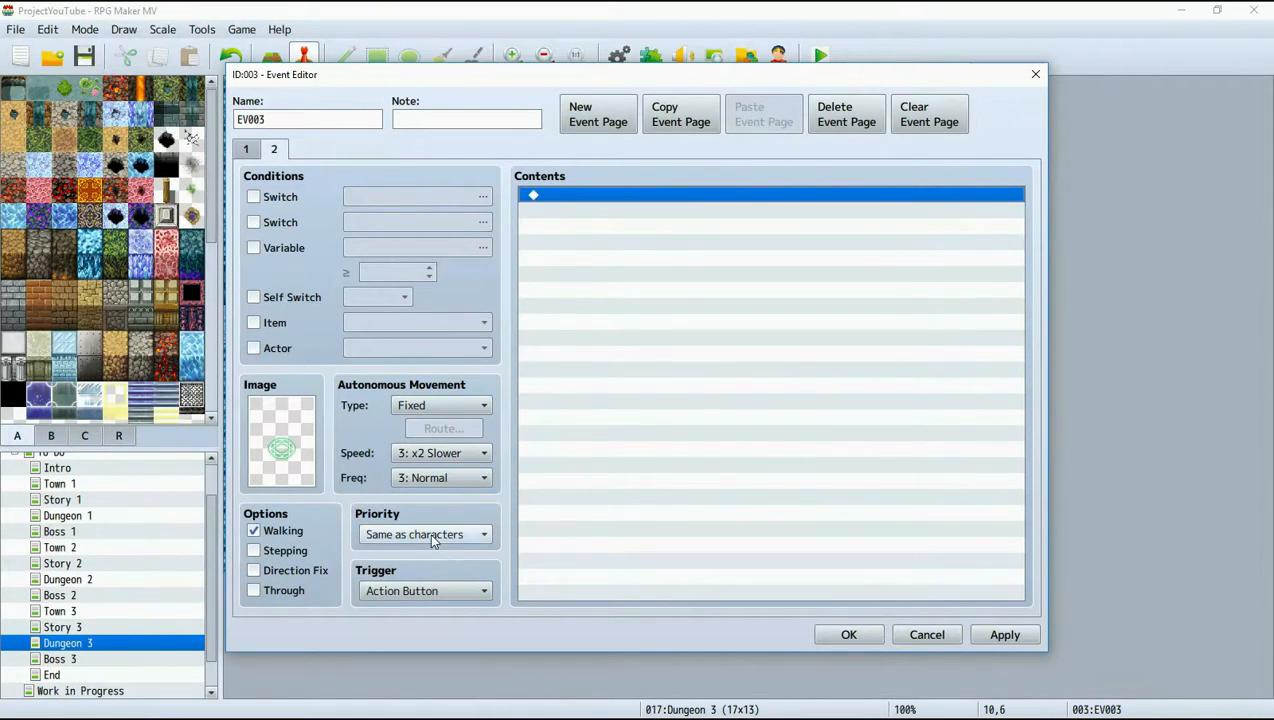
left_click(429, 533)
left_click(410, 556)
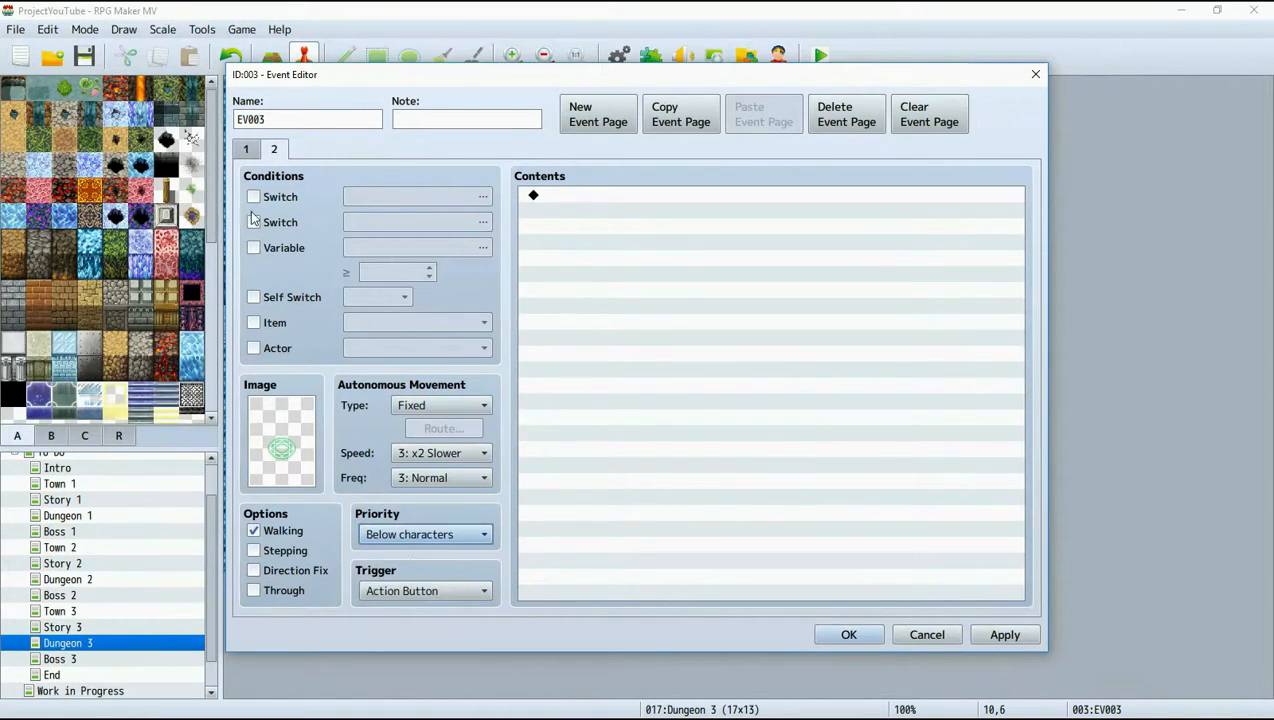
left_click(246, 149)
left_click(429, 533)
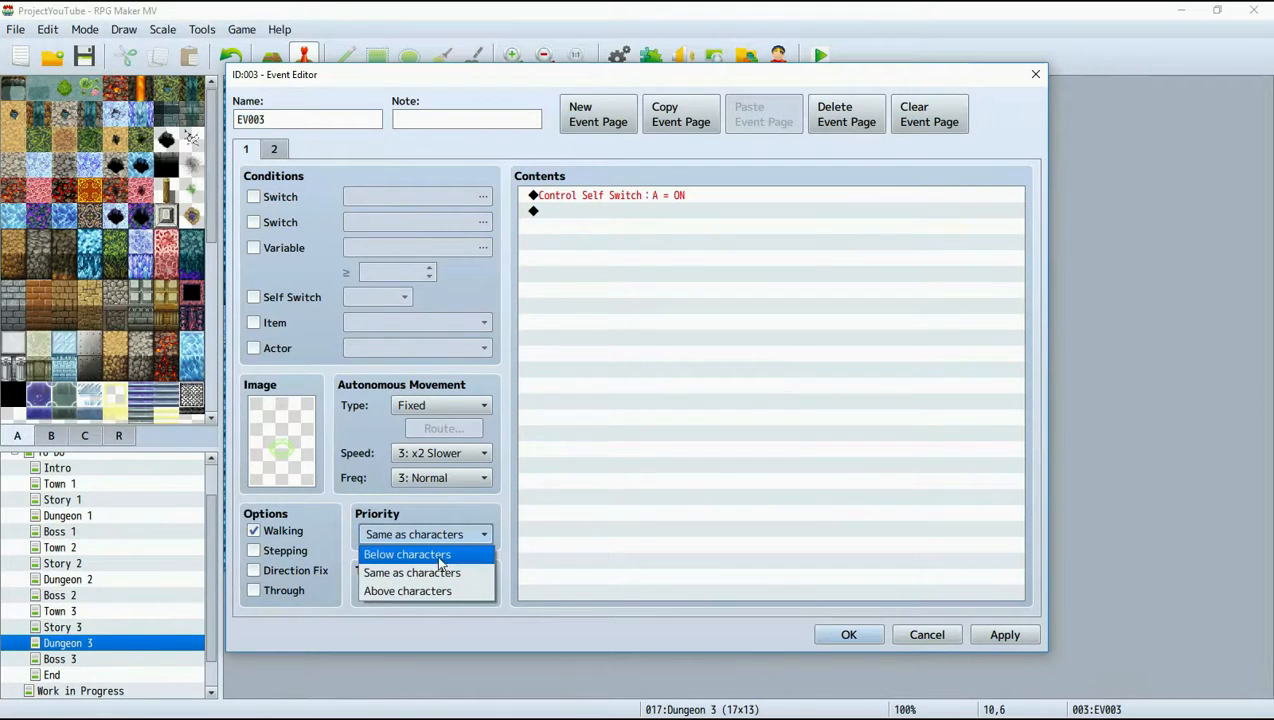
left_click(430, 553)
Make the event's second page conditional on Self Switch A.
left_click(274, 149)
double_click(611, 199)
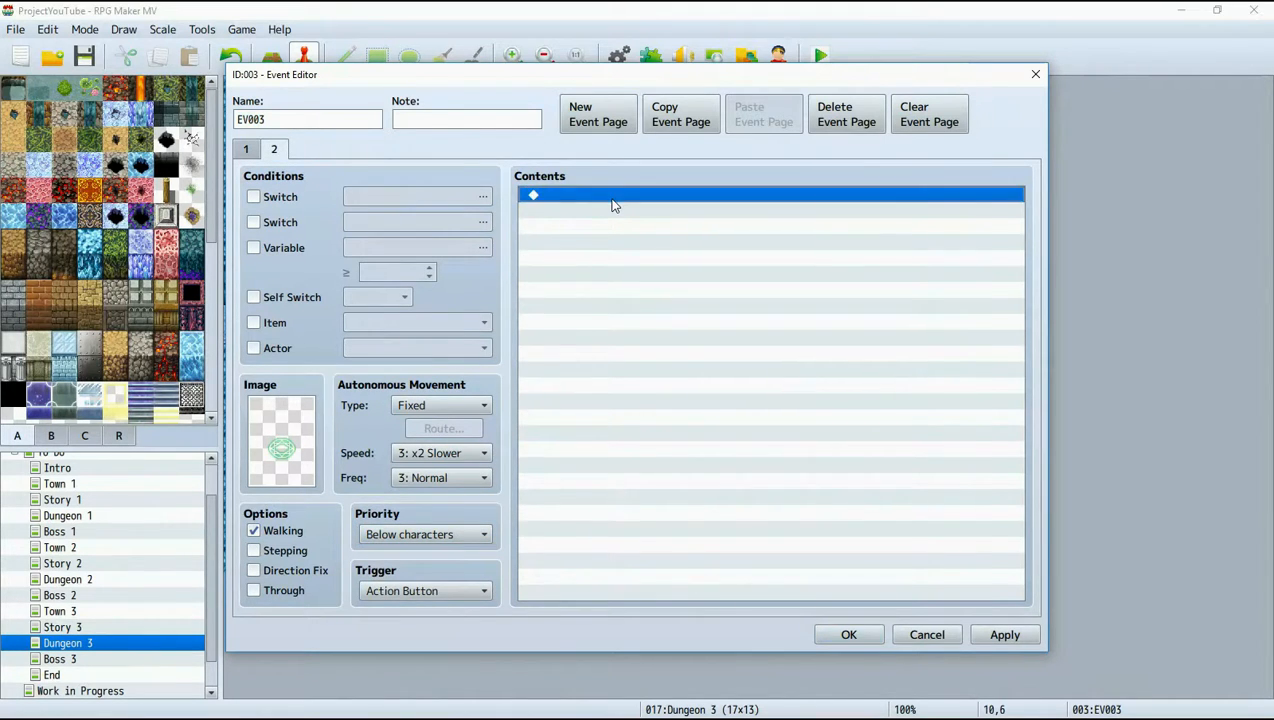
left_click(937, 634)
left_click(284, 295)
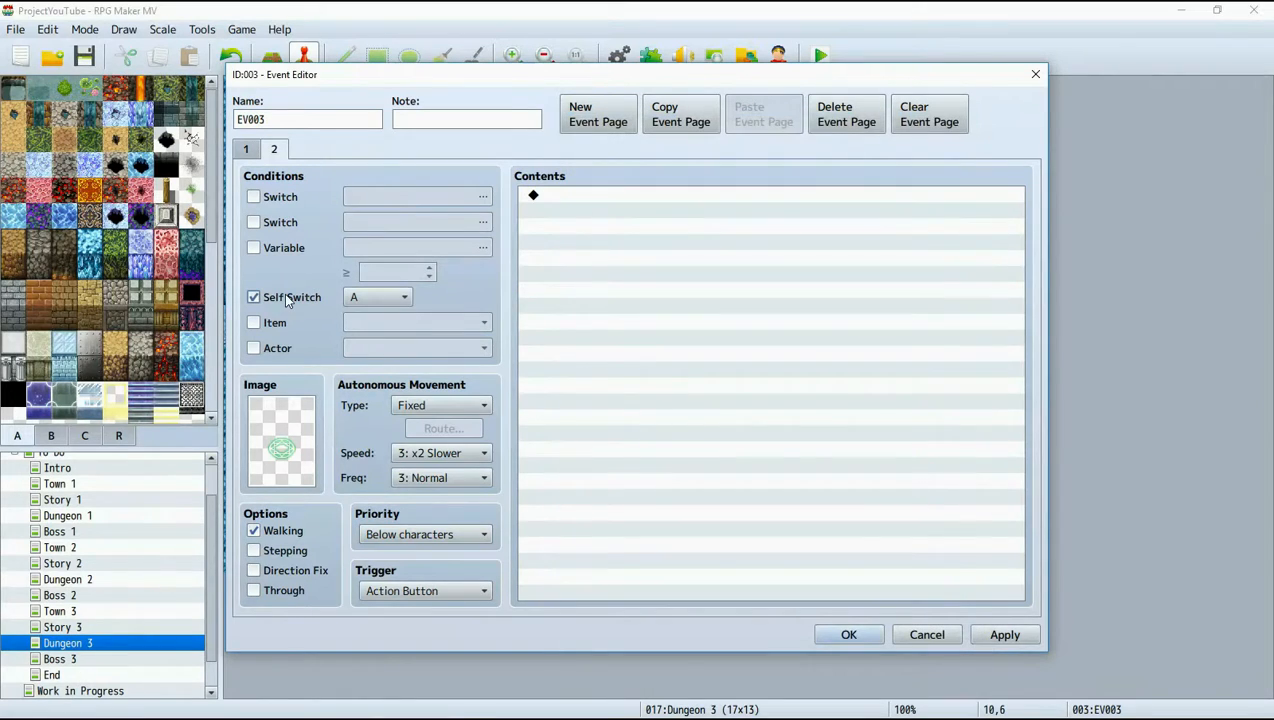
Start a Control Switches command below the self switch command on page 1 and name switch 0003 "key 3".
left_click(245, 149)
left_click(572, 212)
right_click(574, 212)
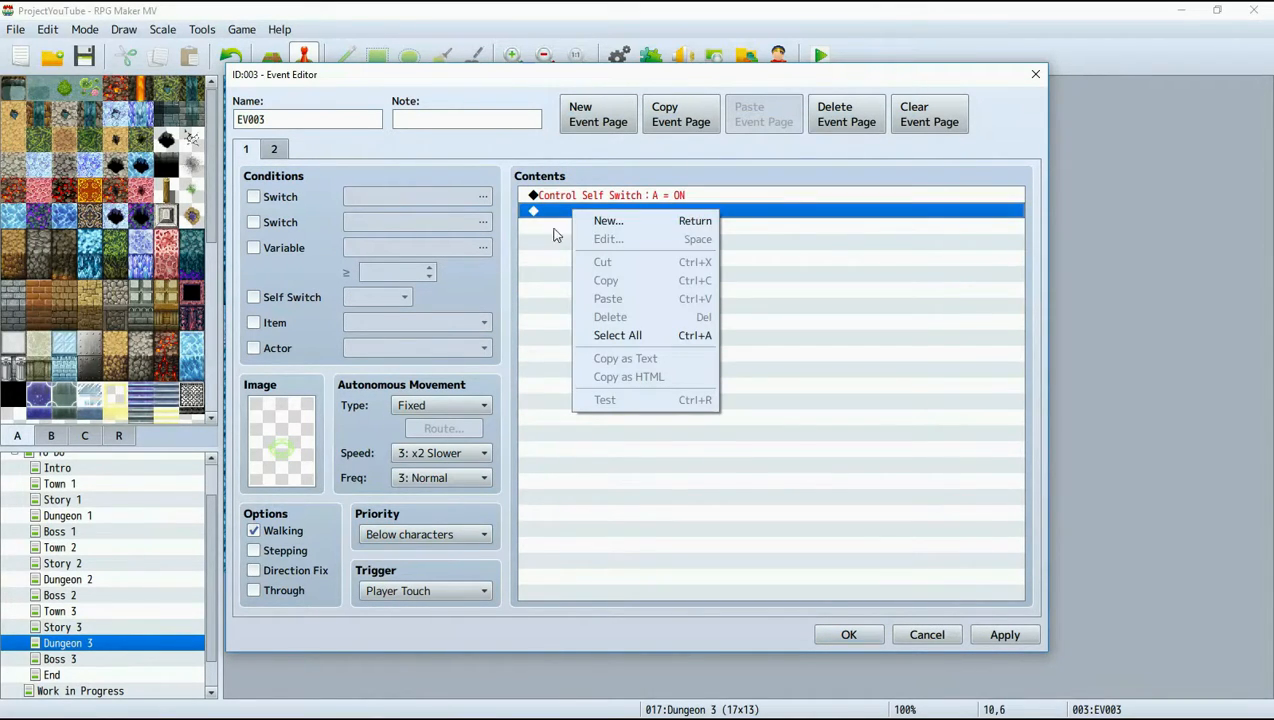
left_click(606, 221)
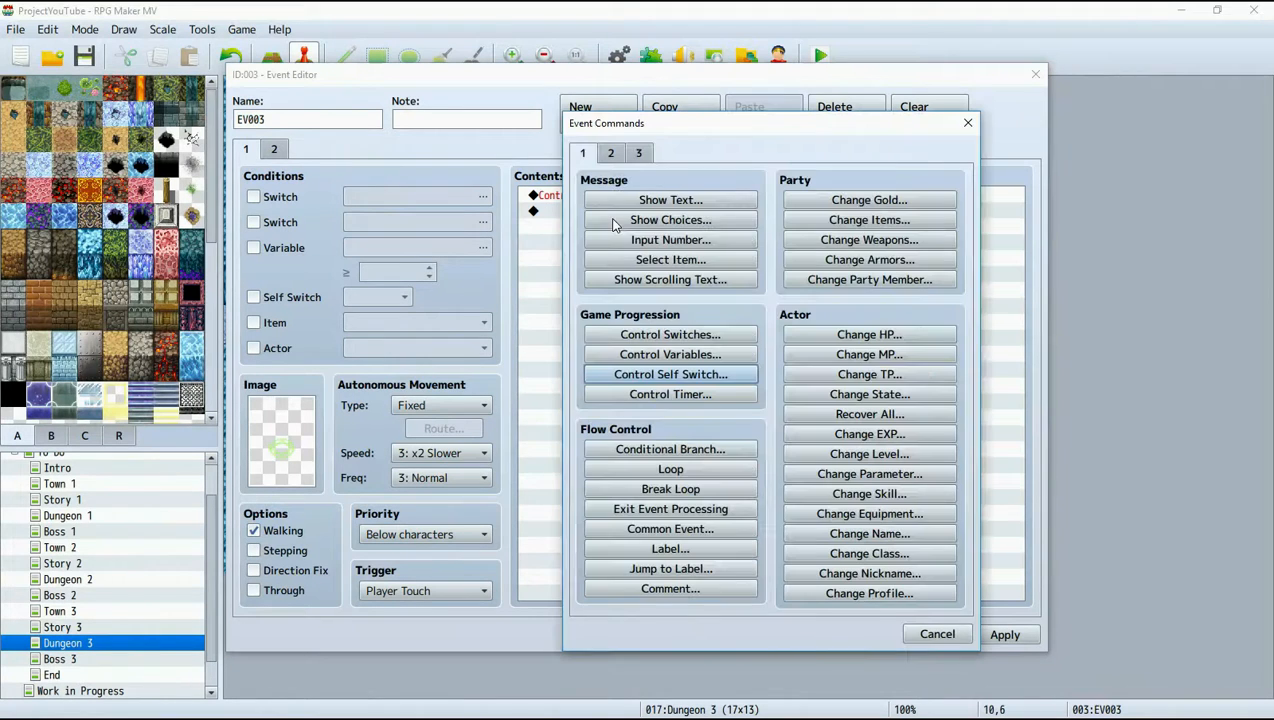
left_click(664, 339)
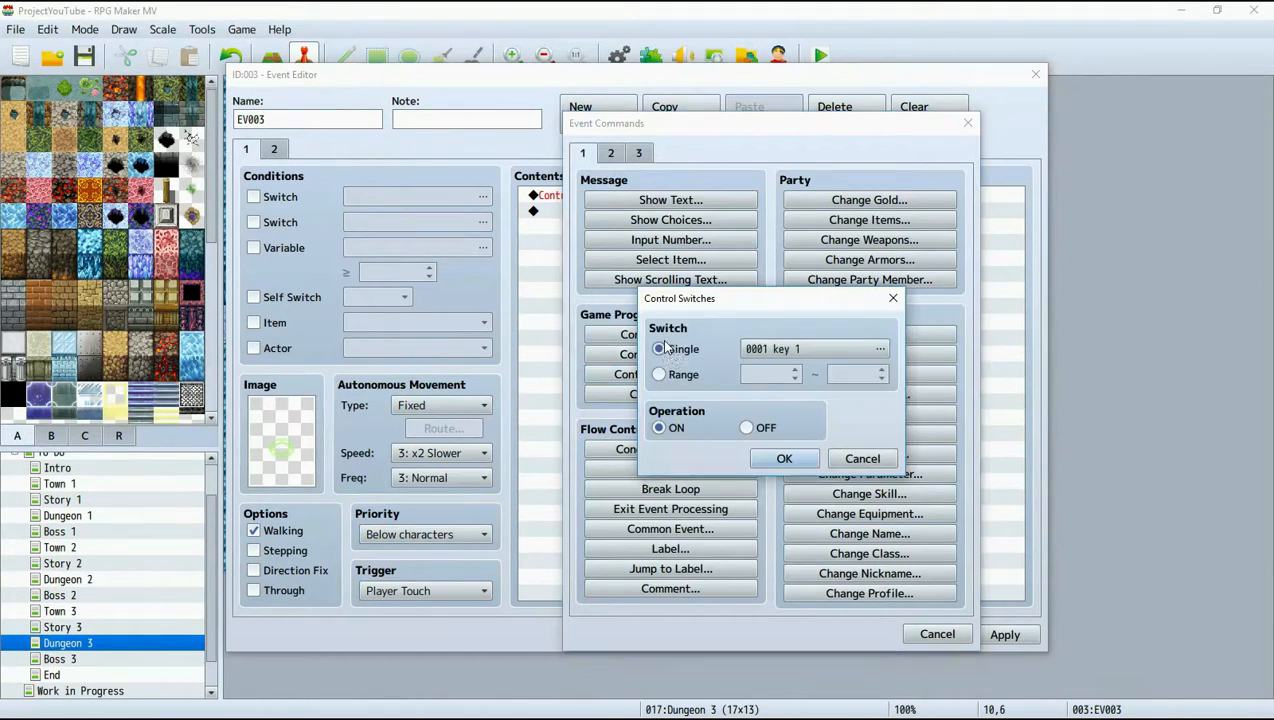
left_click(768, 349)
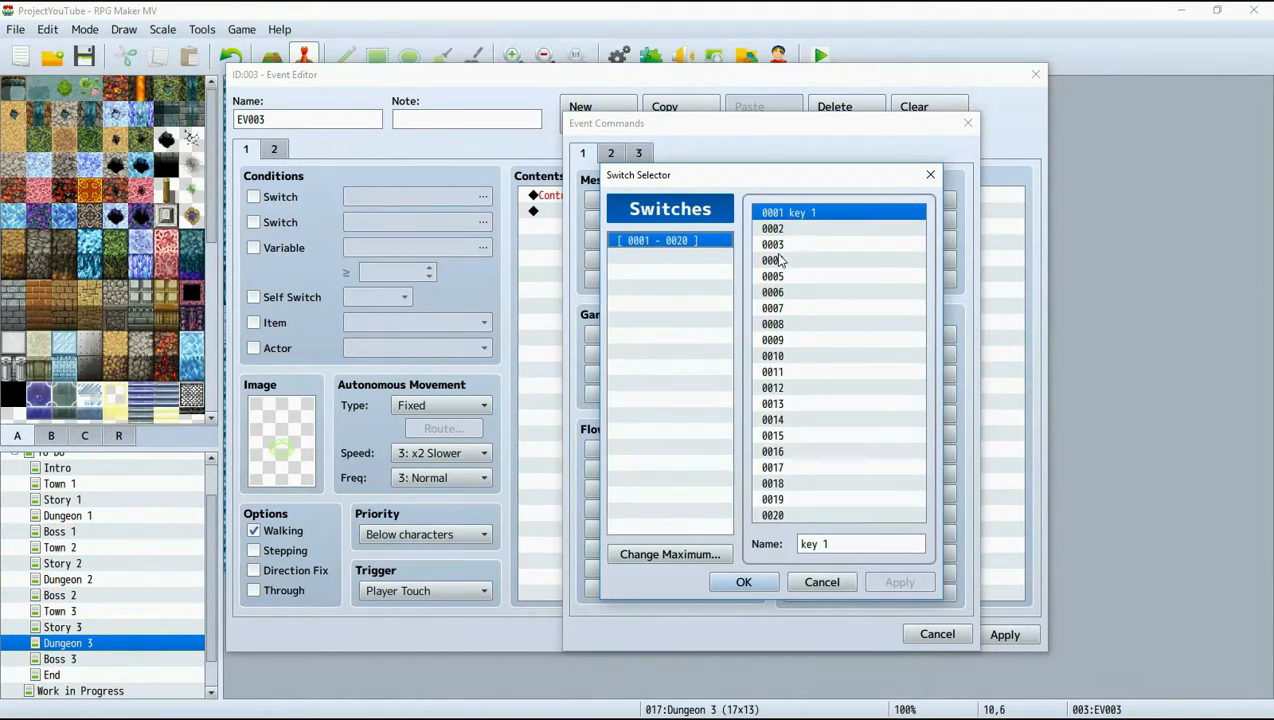
left_click(775, 245)
left_click(846, 549)
type("key")
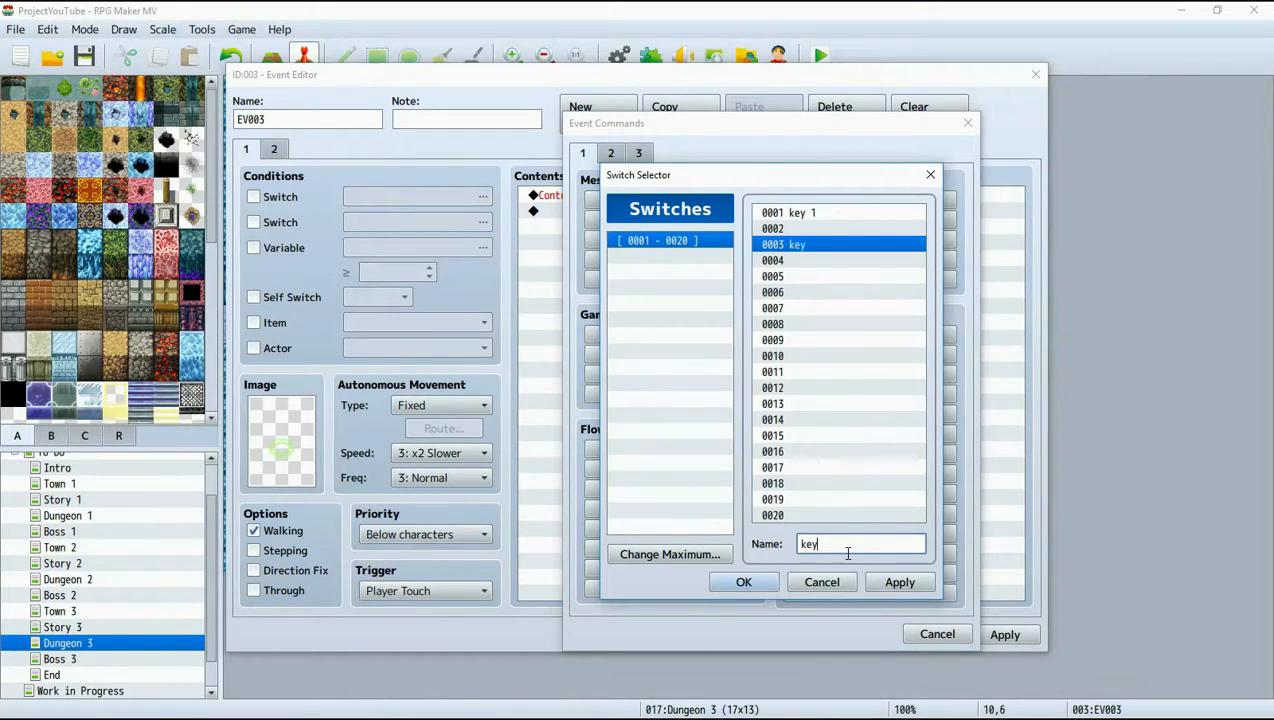
Name switch 0002 "key 2", make the Control Switches command turn it ON, and save the event.
left_click(800, 229)
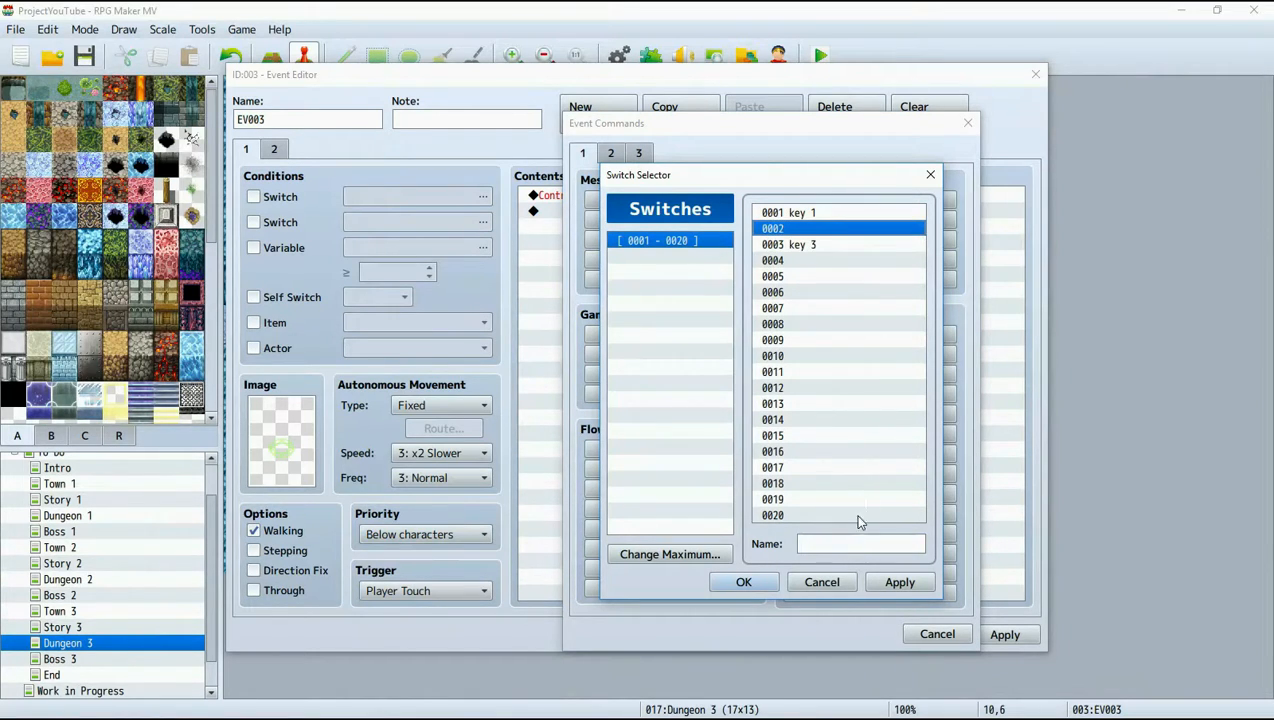
left_click(851, 546)
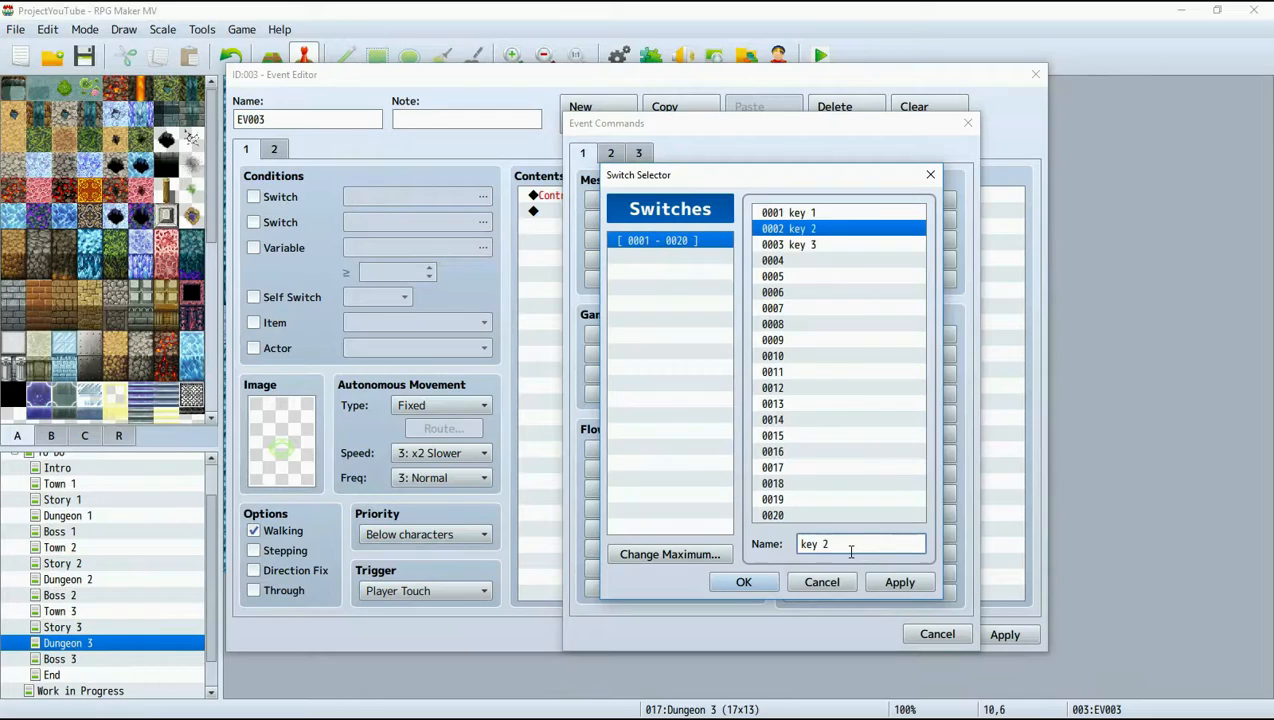
left_click(898, 582)
left_click(744, 582)
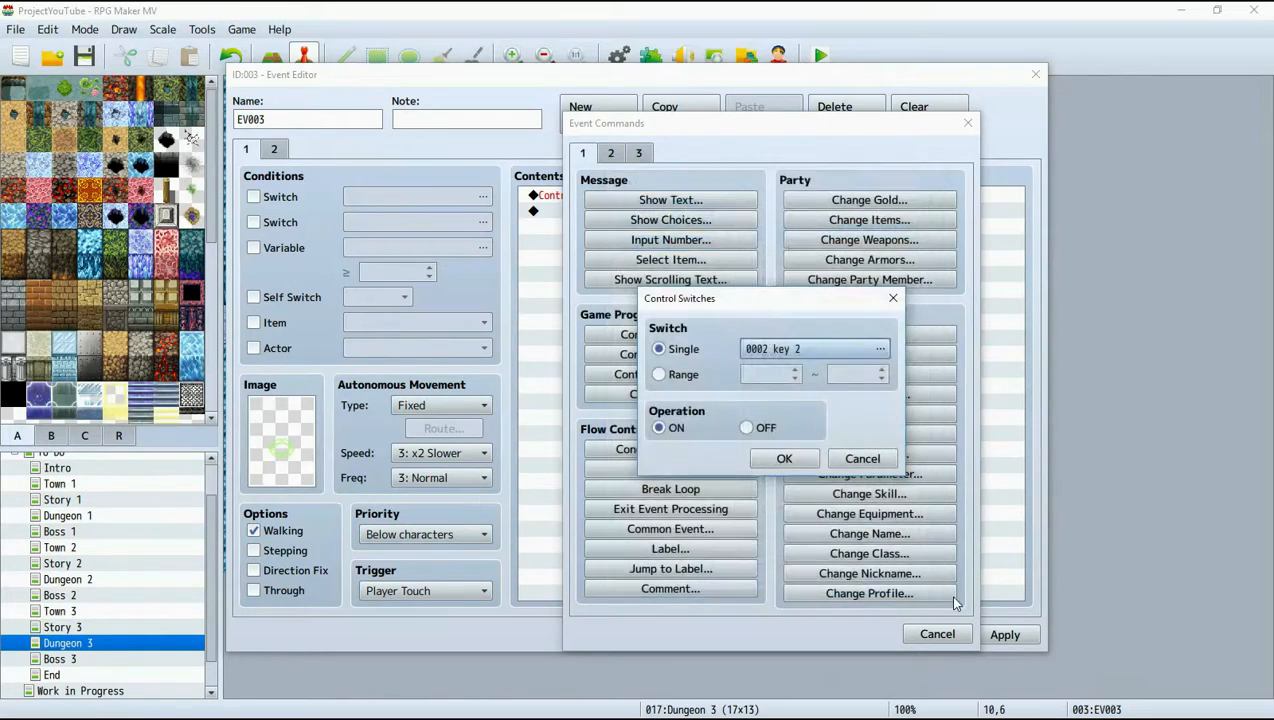
left_click(785, 458)
left_click(1004, 634)
left_click(830, 632)
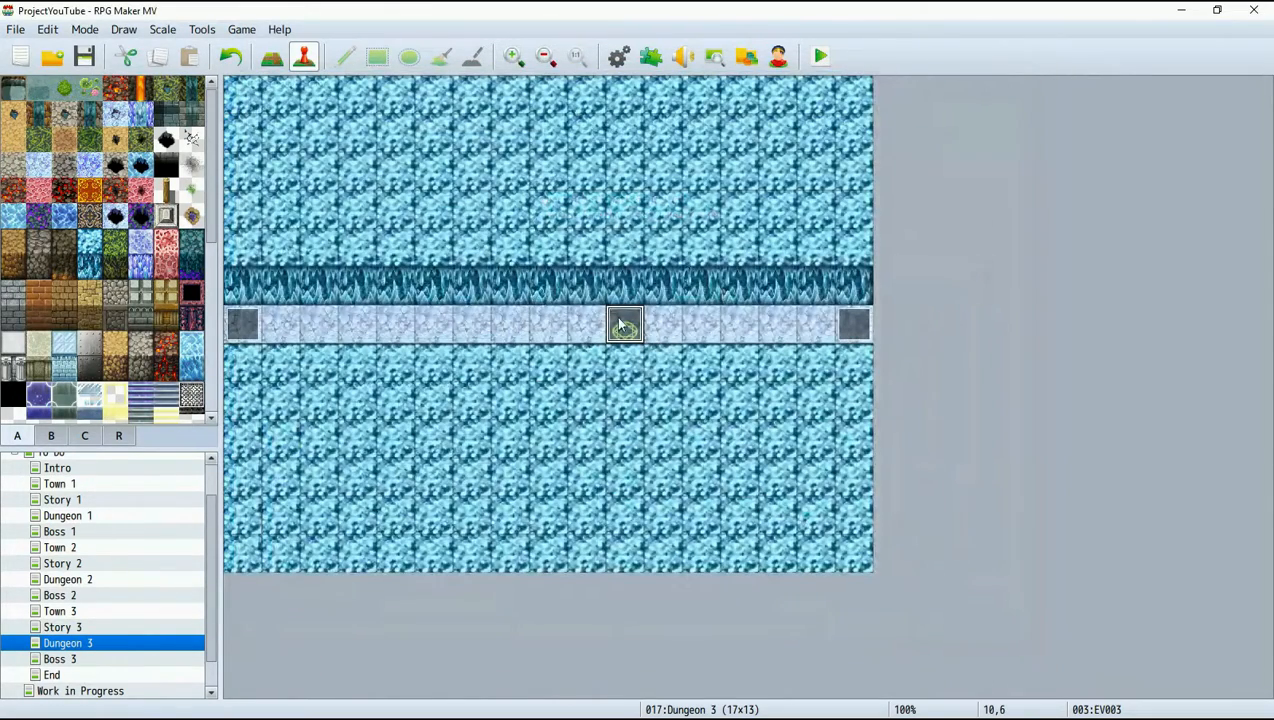
Open the transfer event at tile 16,6 and add a second page conditional on switch 0003 key 3.
right_click(852, 336)
left_click(903, 349)
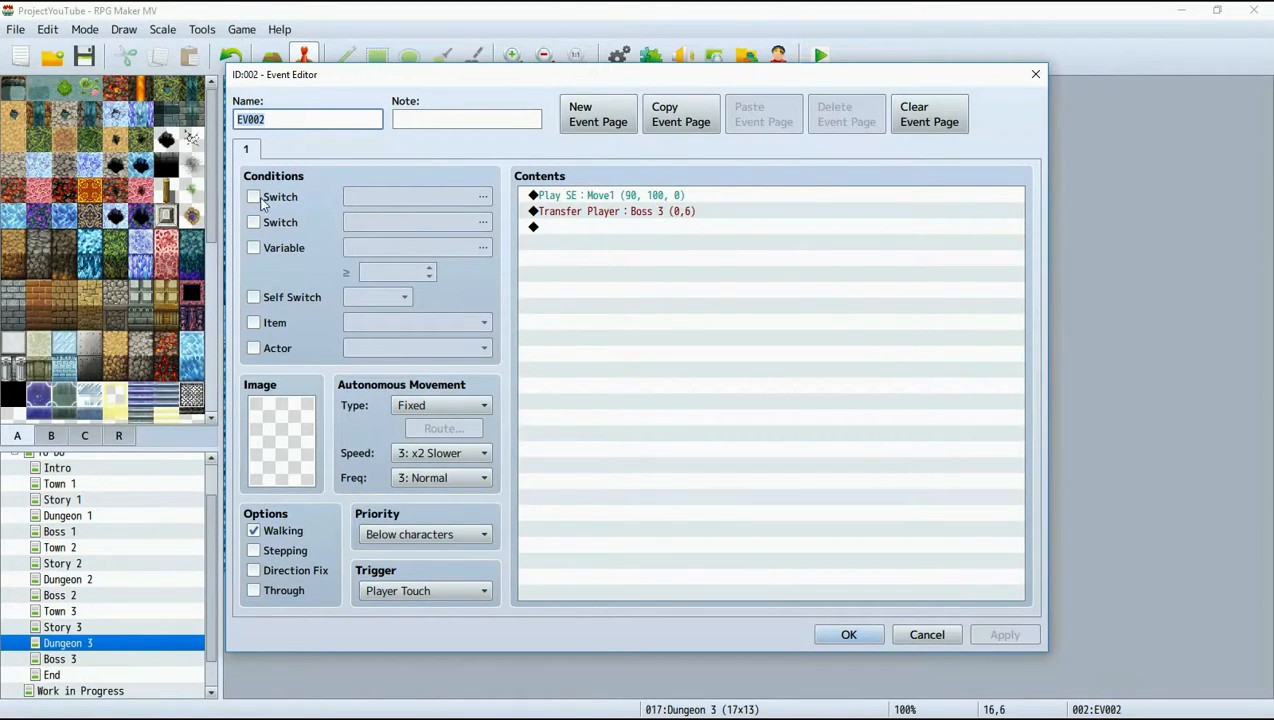
left_click(597, 124)
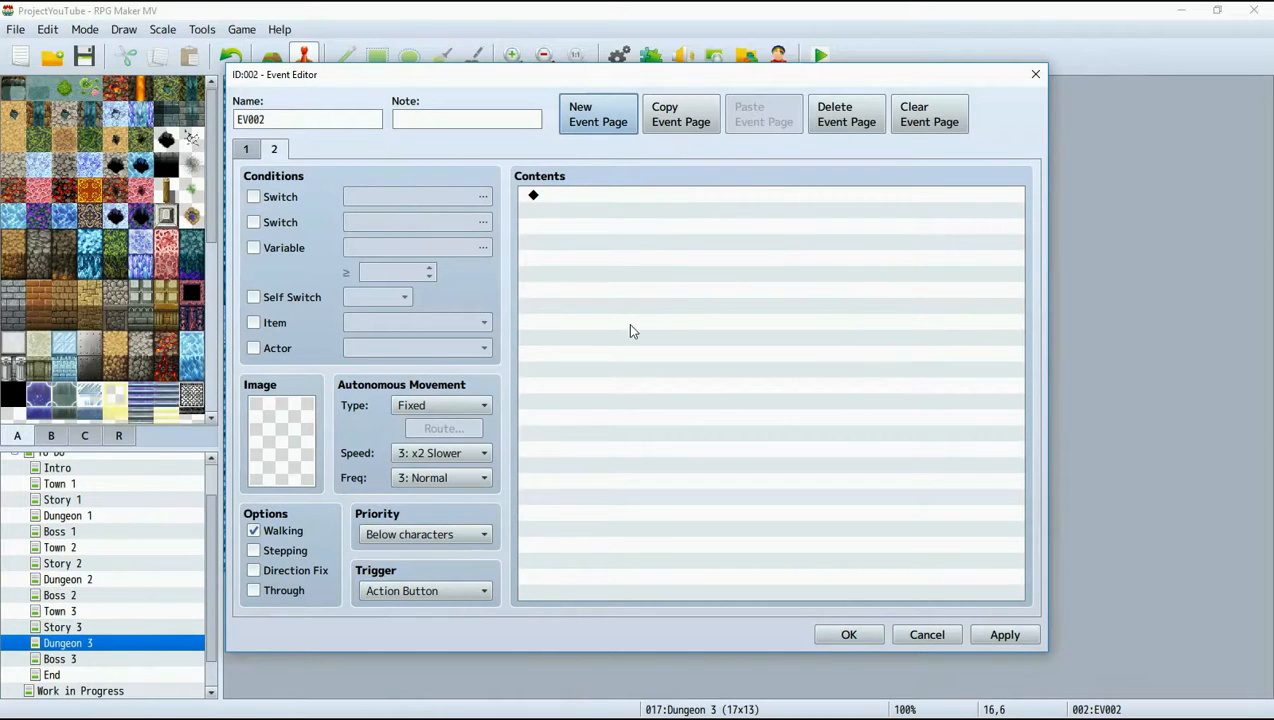
left_click(254, 197)
left_click(440, 200)
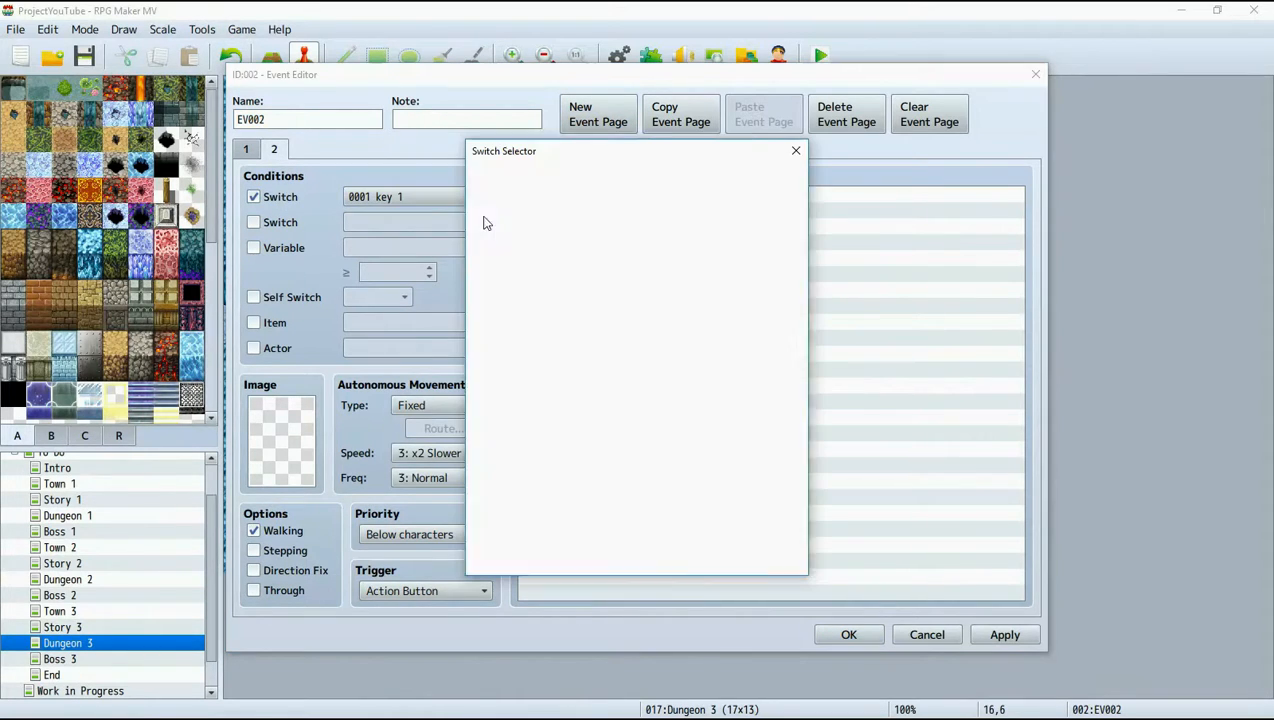
left_click(705, 204)
left_click(705, 220)
left_click(612, 558)
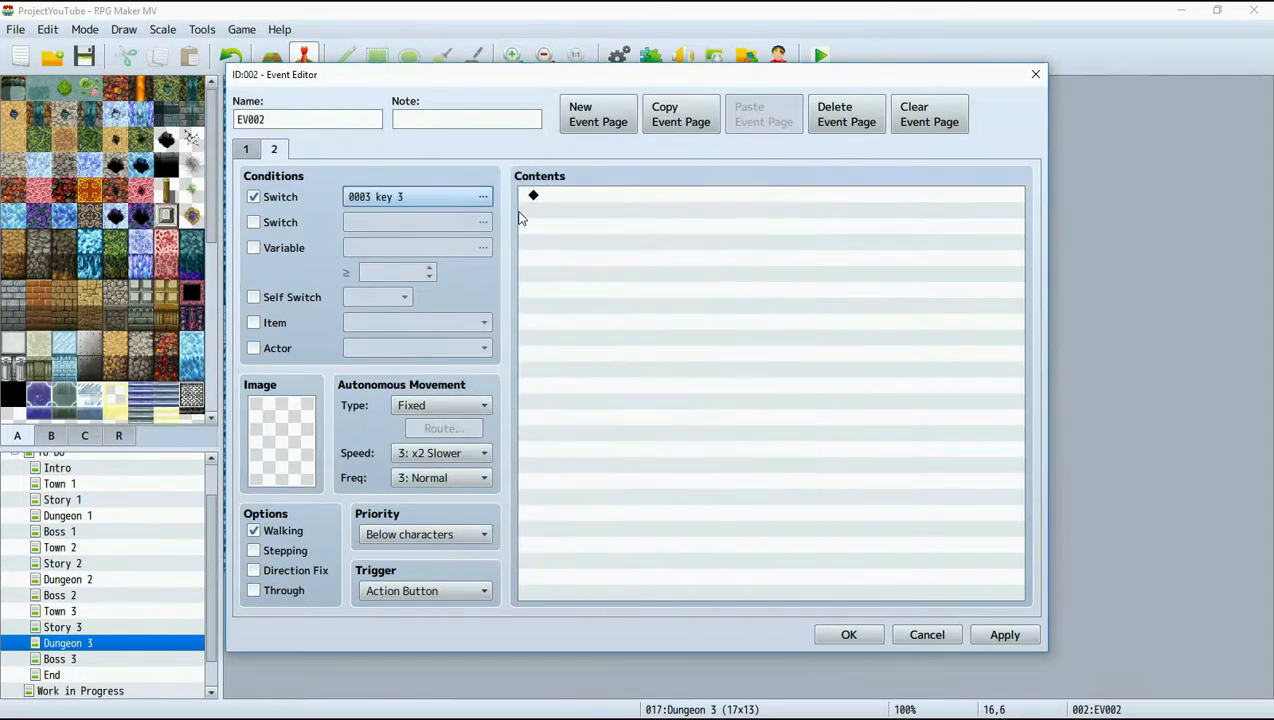
Move the Play SE and Transfer Player commands from page 1 to page 2 and save the event.
left_click(246, 150)
left_click(612, 198)
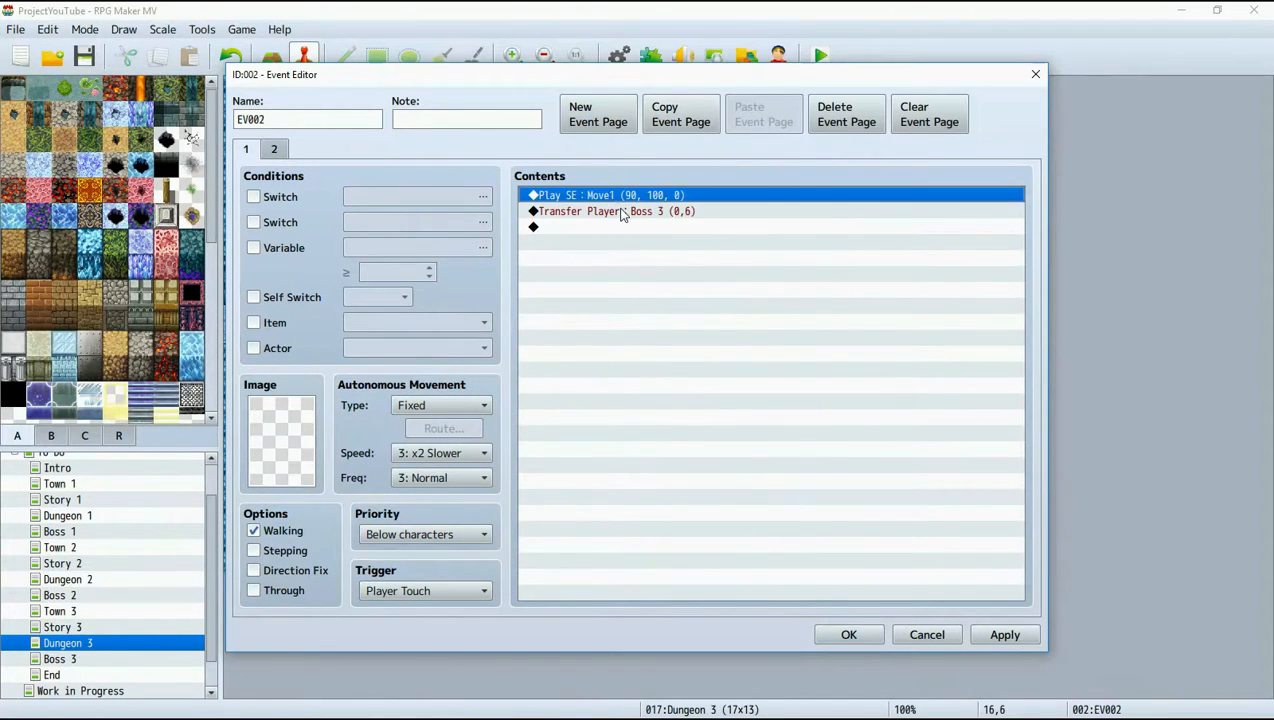
left_click(626, 213, "shift")
key("Delete")
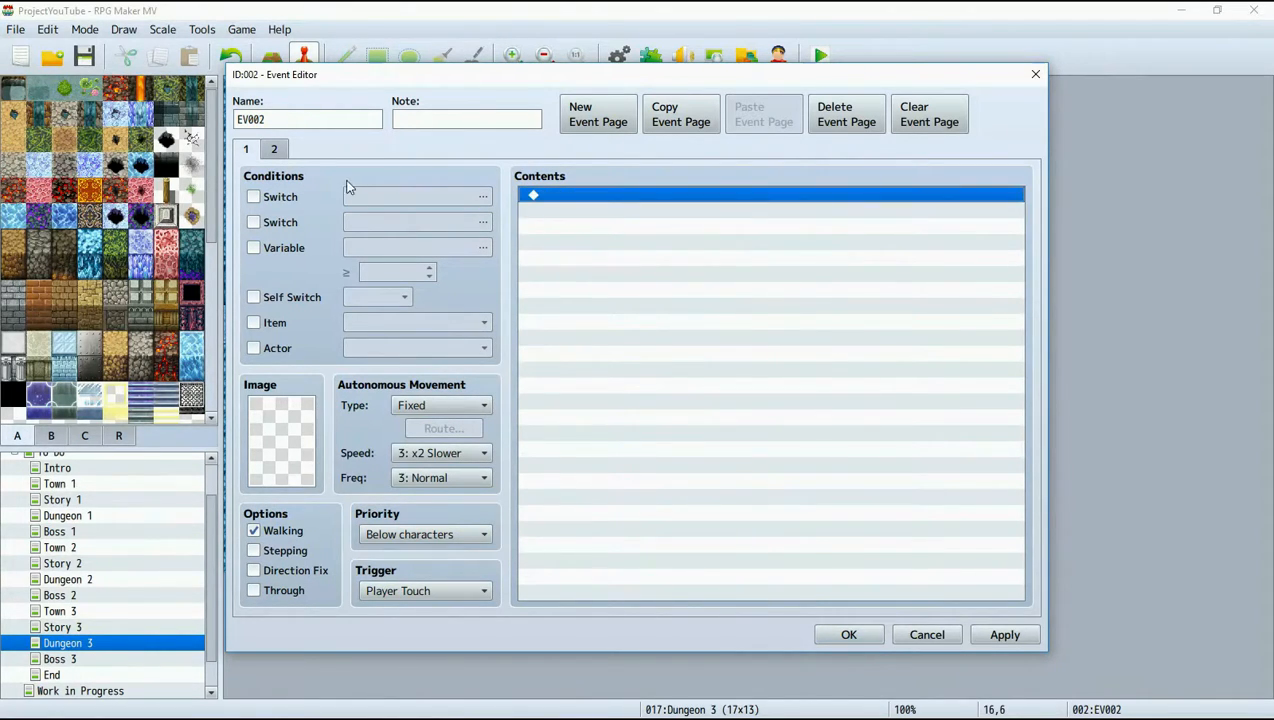
left_click(270, 151)
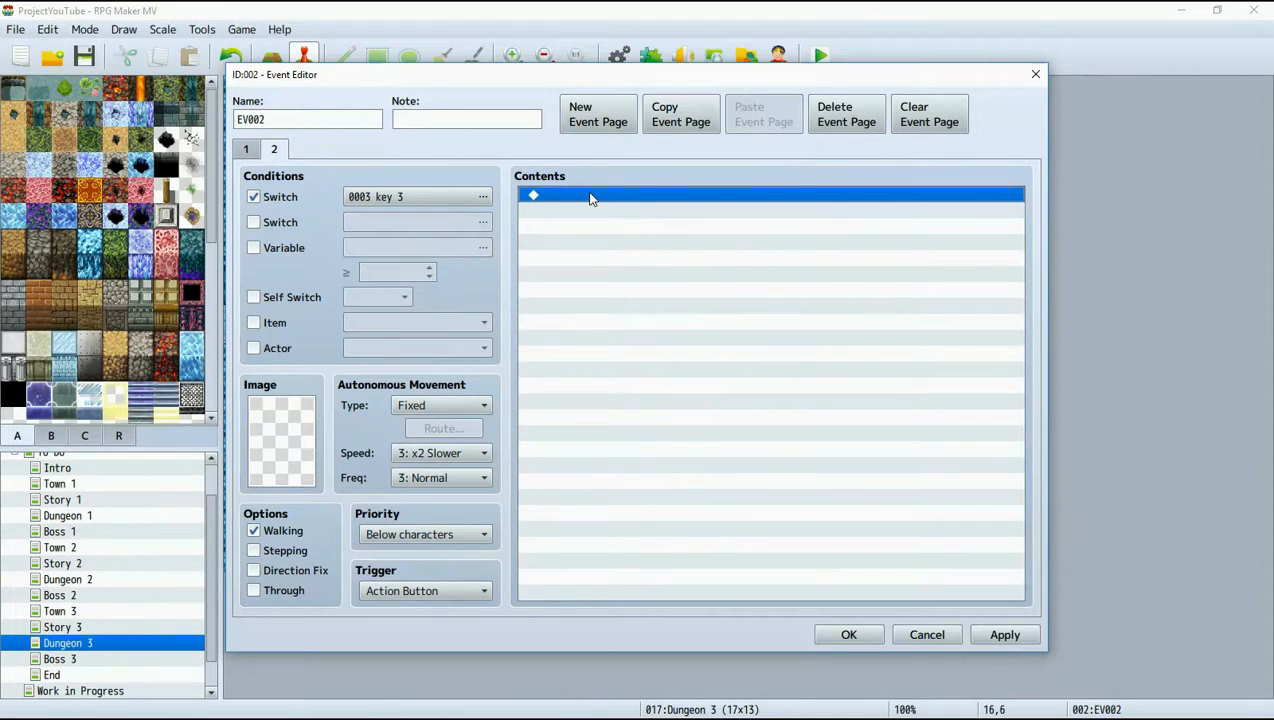
key("ctrl+v")
left_click(1032, 640)
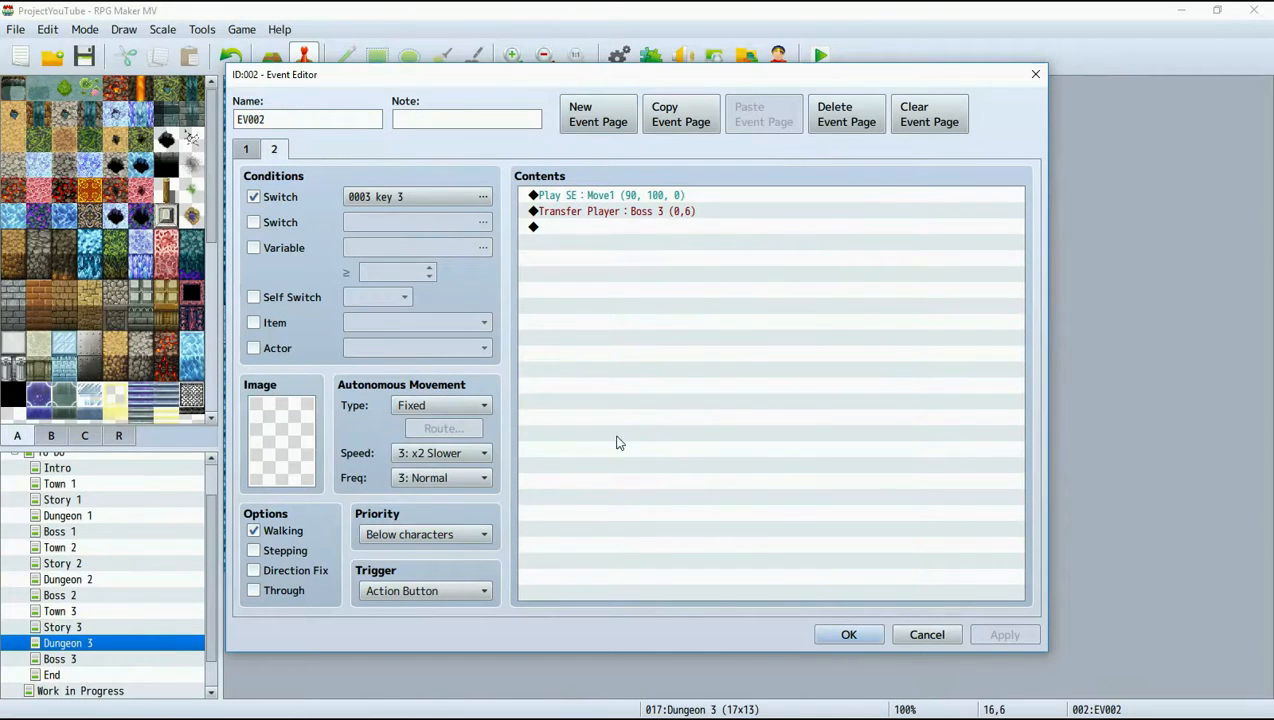
left_click(247, 152)
left_click(849, 635)
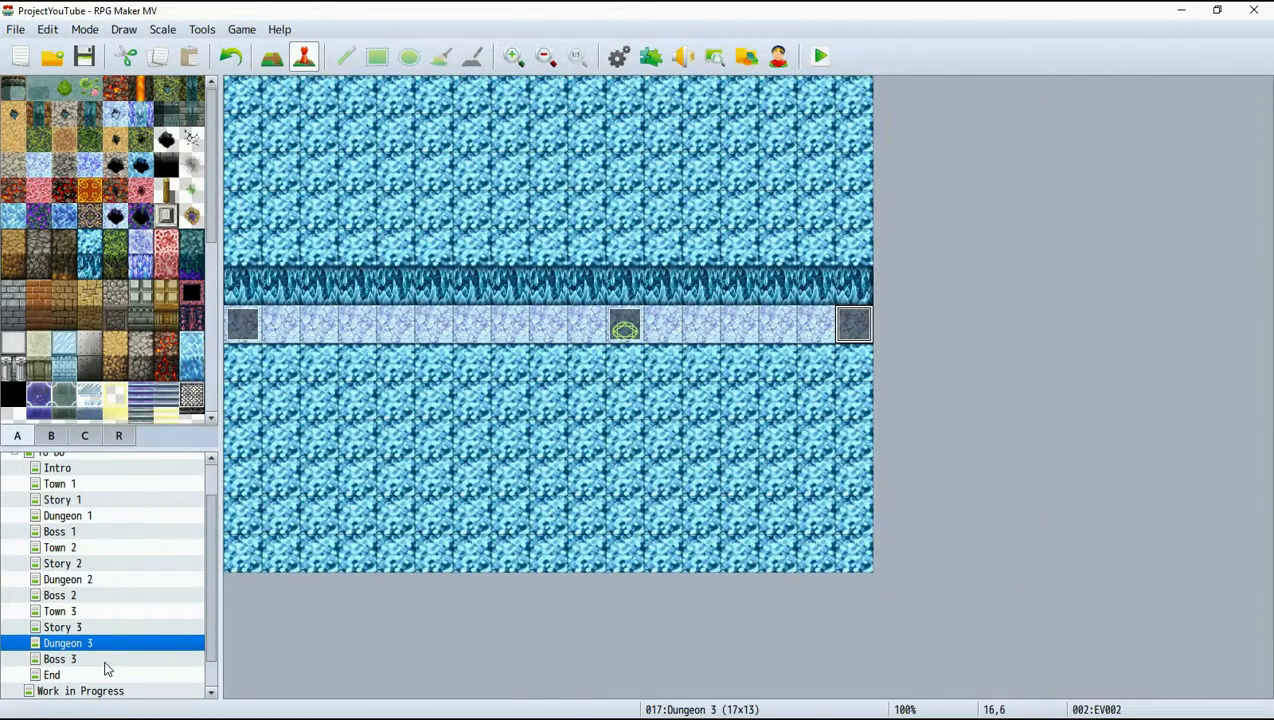
Open Dungeon 2's event at tile 10,6, set page 1's priority to Below characters, and check the second page.
left_click(68, 580)
right_click(625, 332)
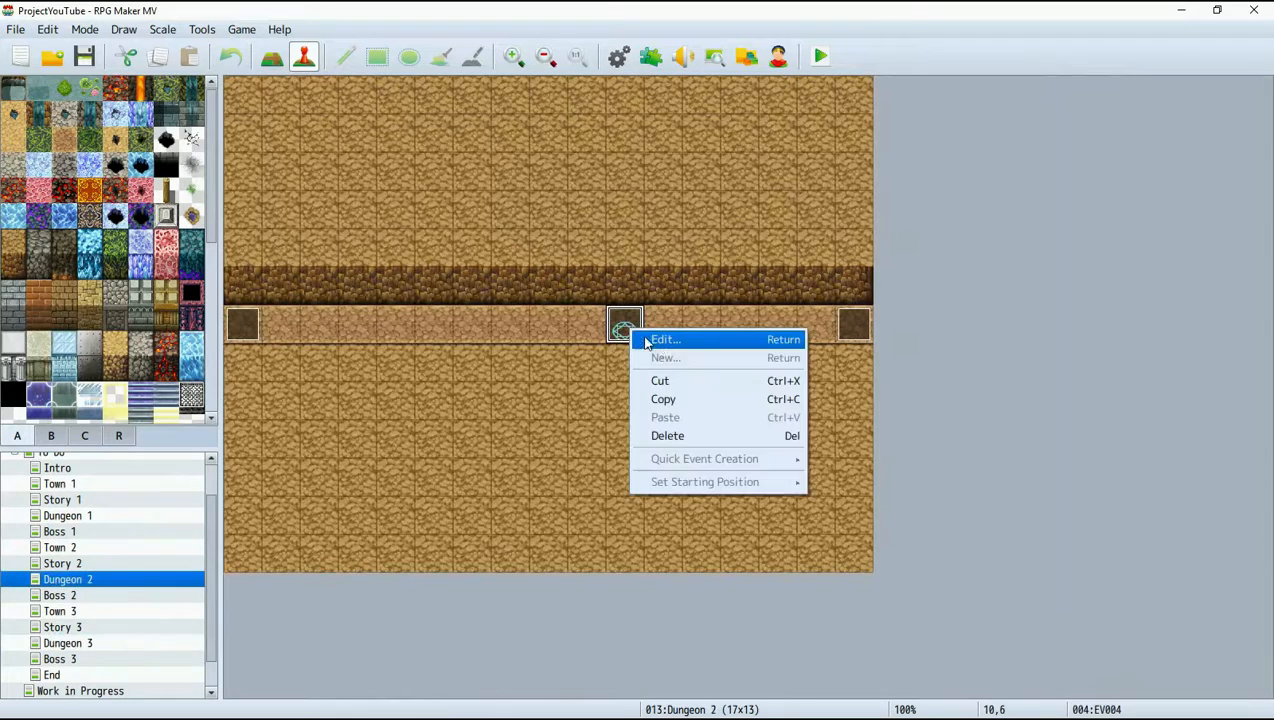
left_click(650, 337)
left_click(450, 534)
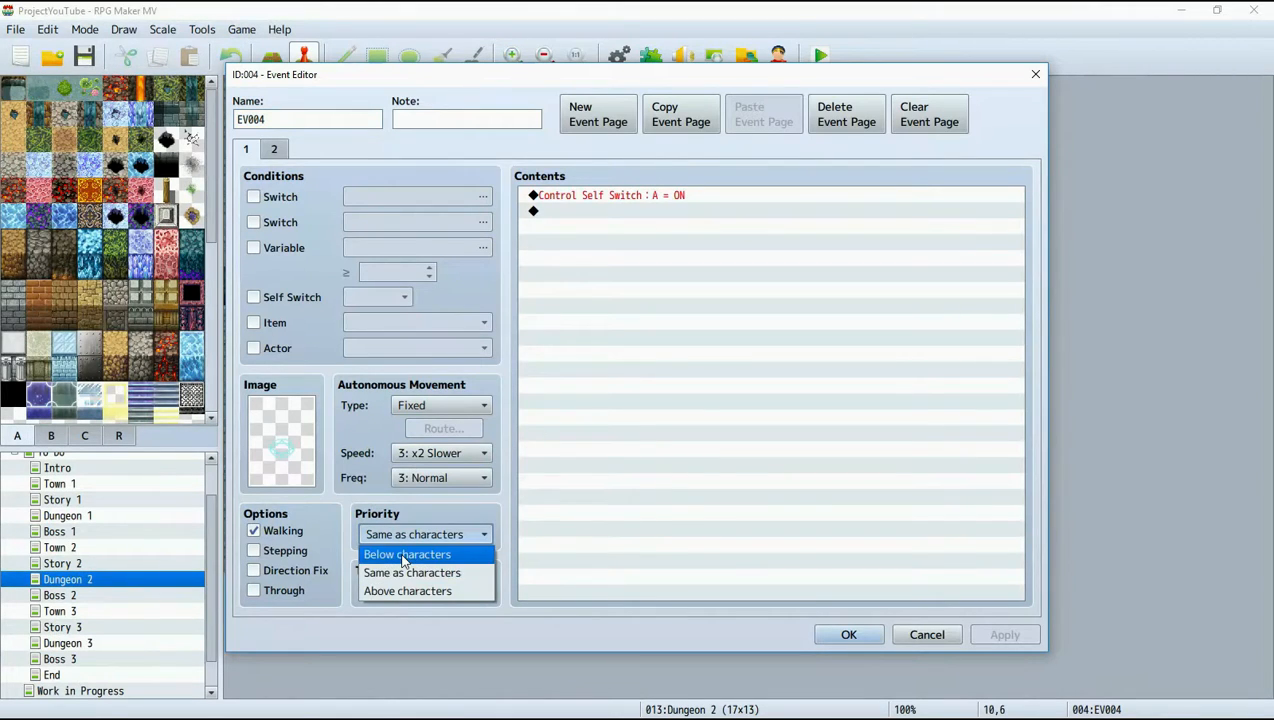
left_click(454, 556)
left_click(273, 149)
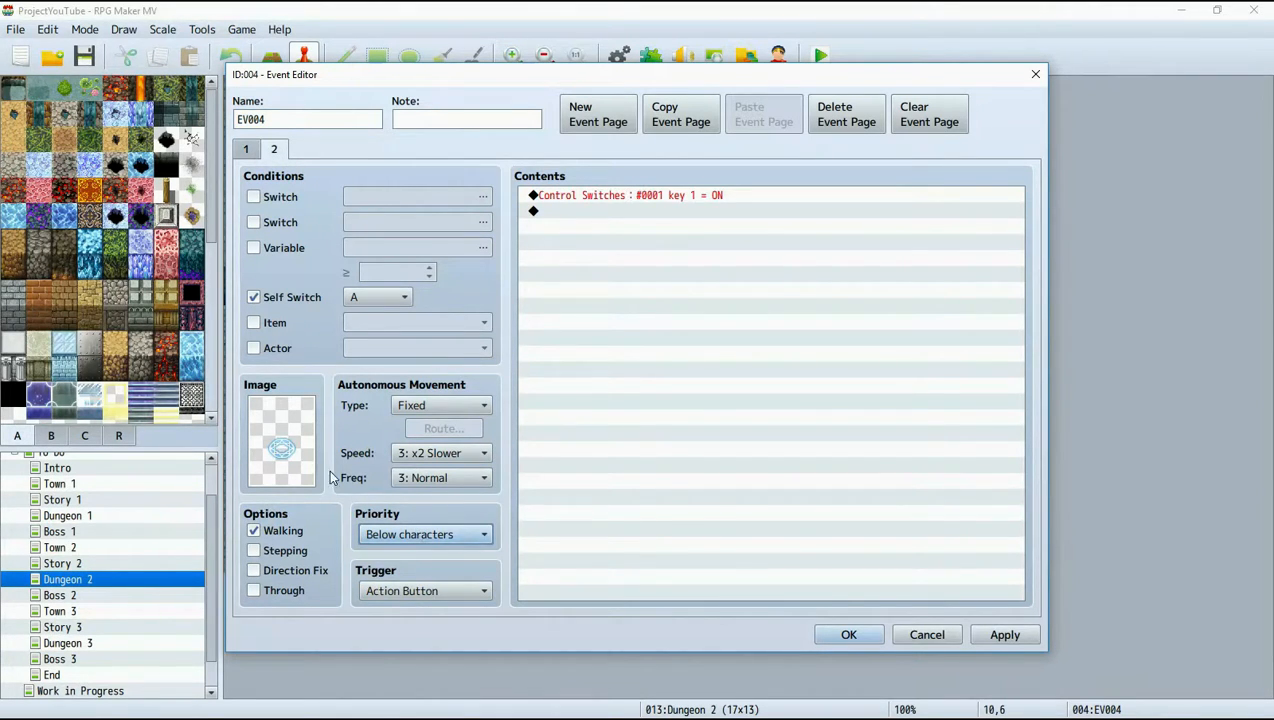
left_click(249, 151)
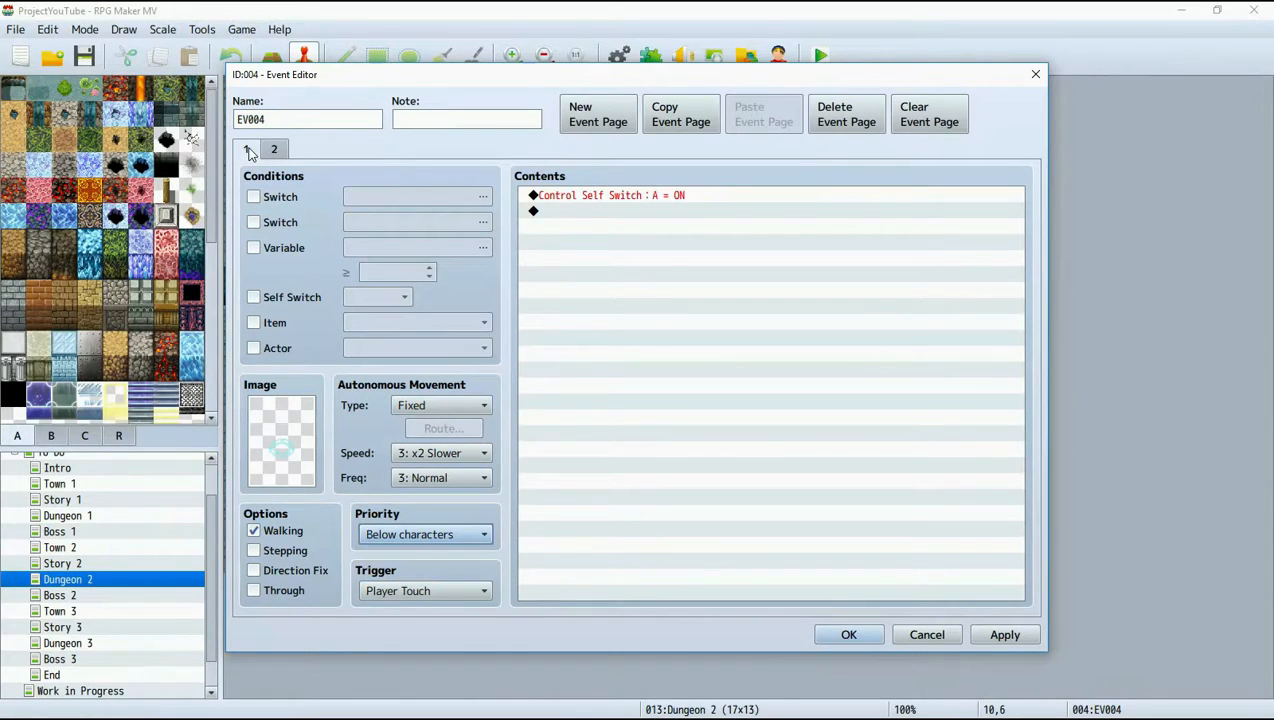
left_click(273, 149)
Add a Control Switches command turning 0002 key 2 ON after page 1's self switch command and save the event.
left_click(620, 196)
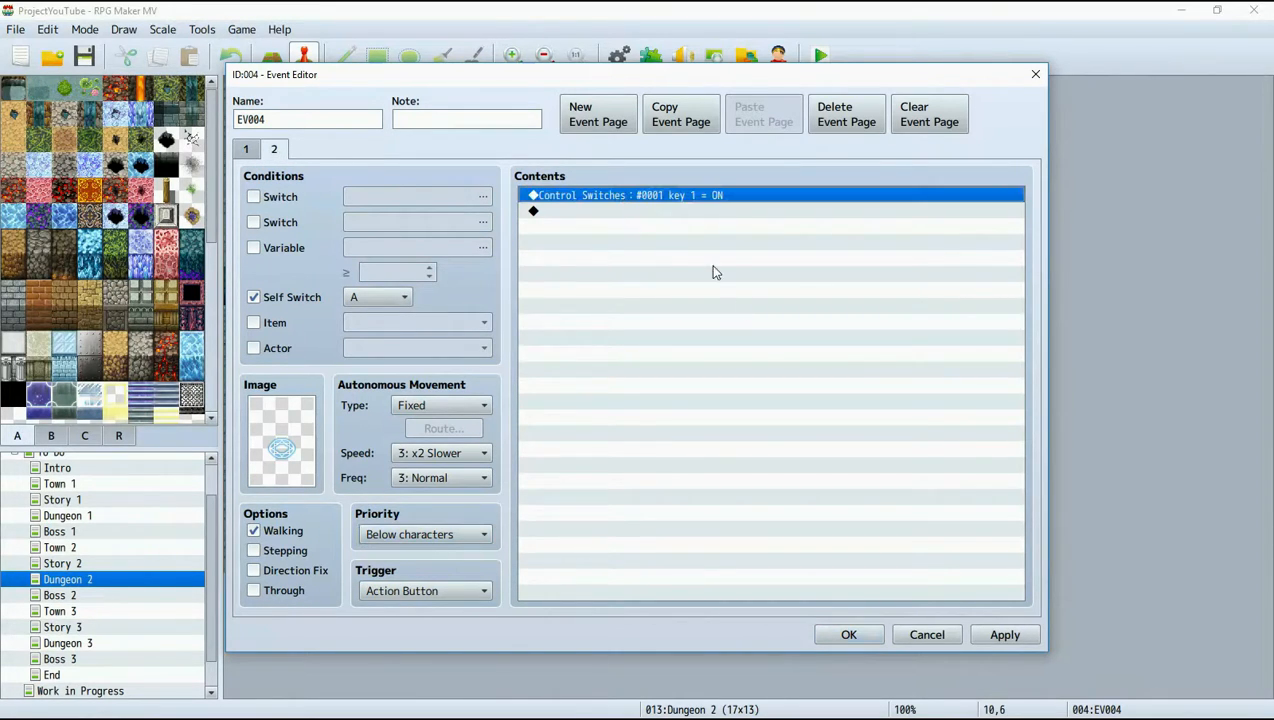
left_click(247, 150)
left_click(602, 212)
right_click(604, 214)
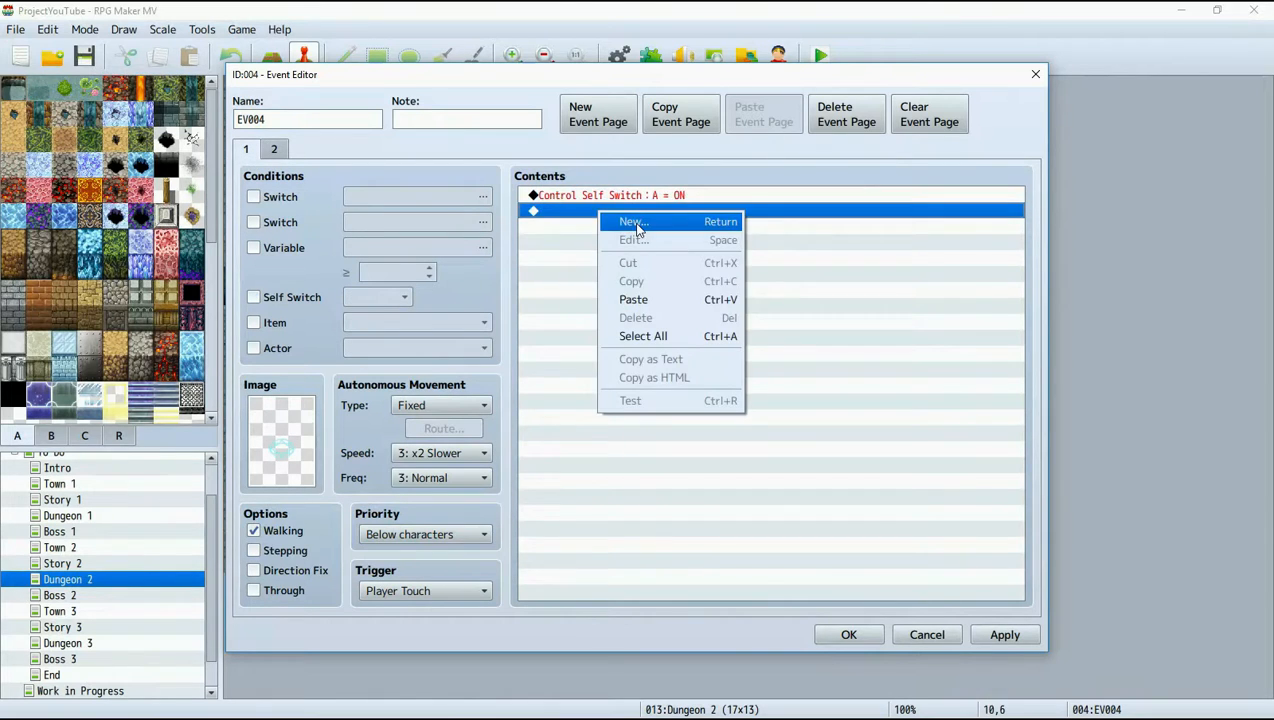
left_click(630, 222)
left_click(688, 335)
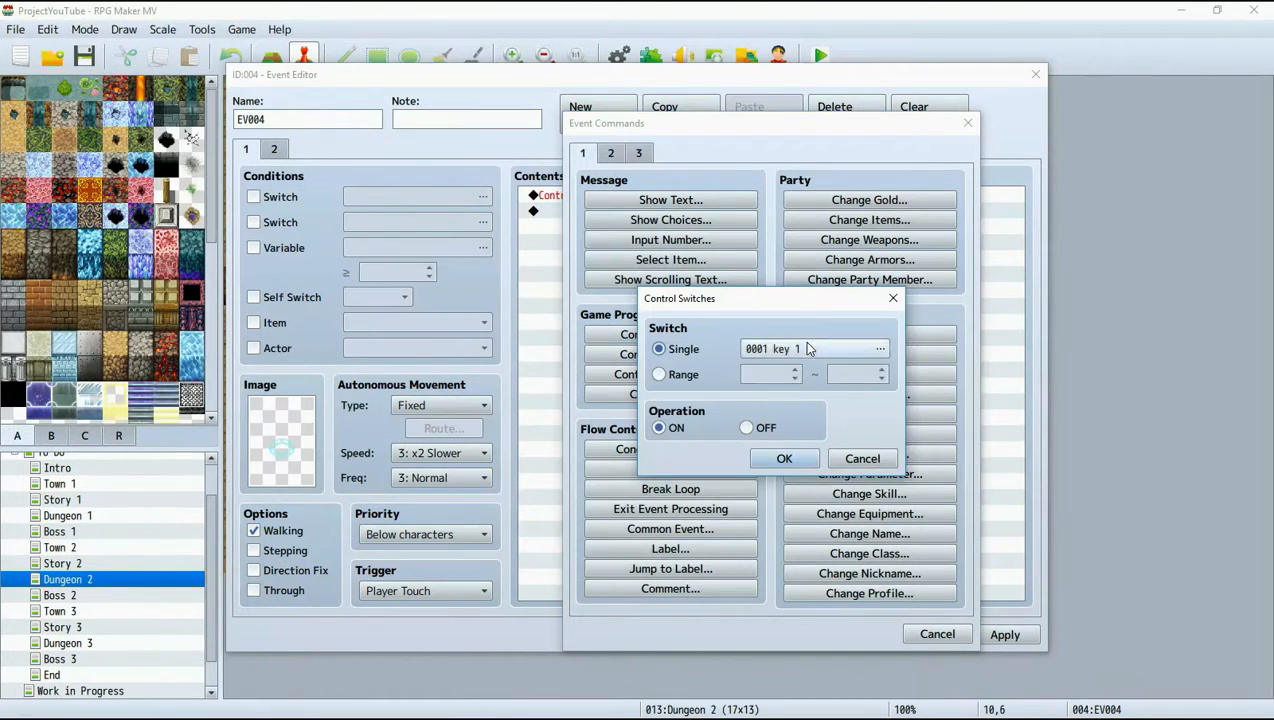
left_click(870, 346)
left_click(797, 229)
left_click(743, 582)
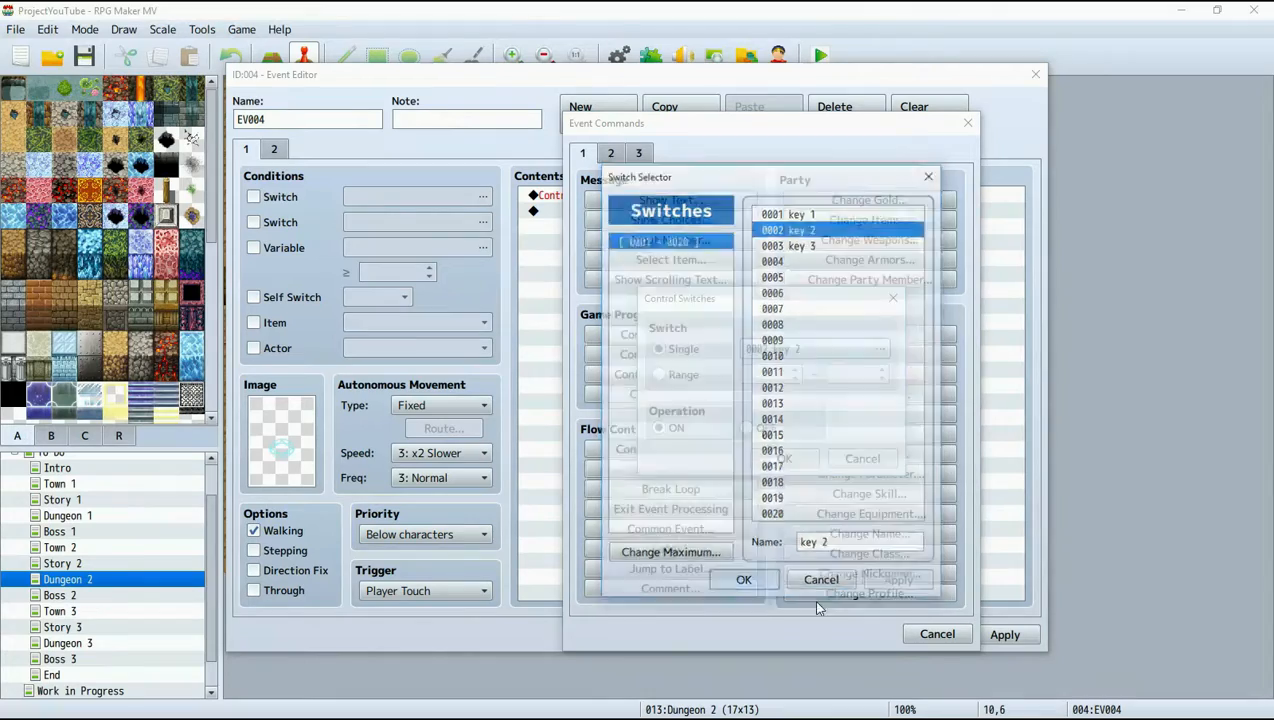
left_click(780, 456)
left_click(1002, 634)
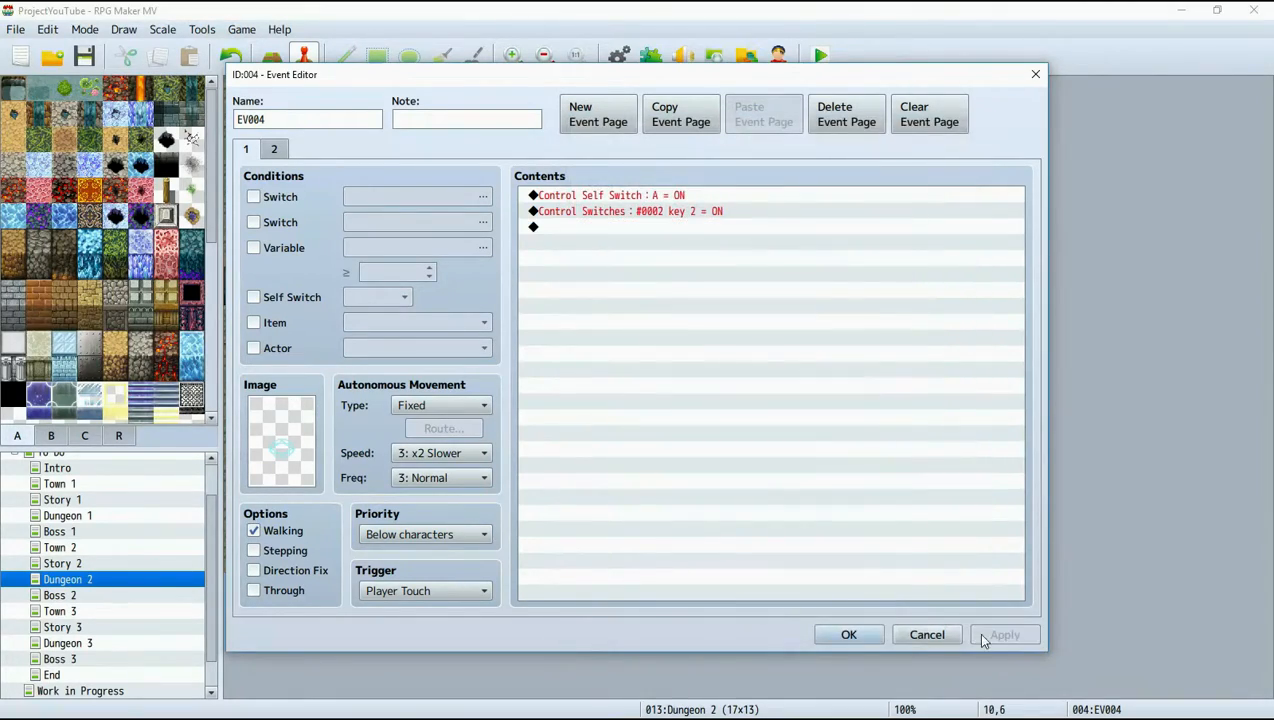
left_click(858, 633)
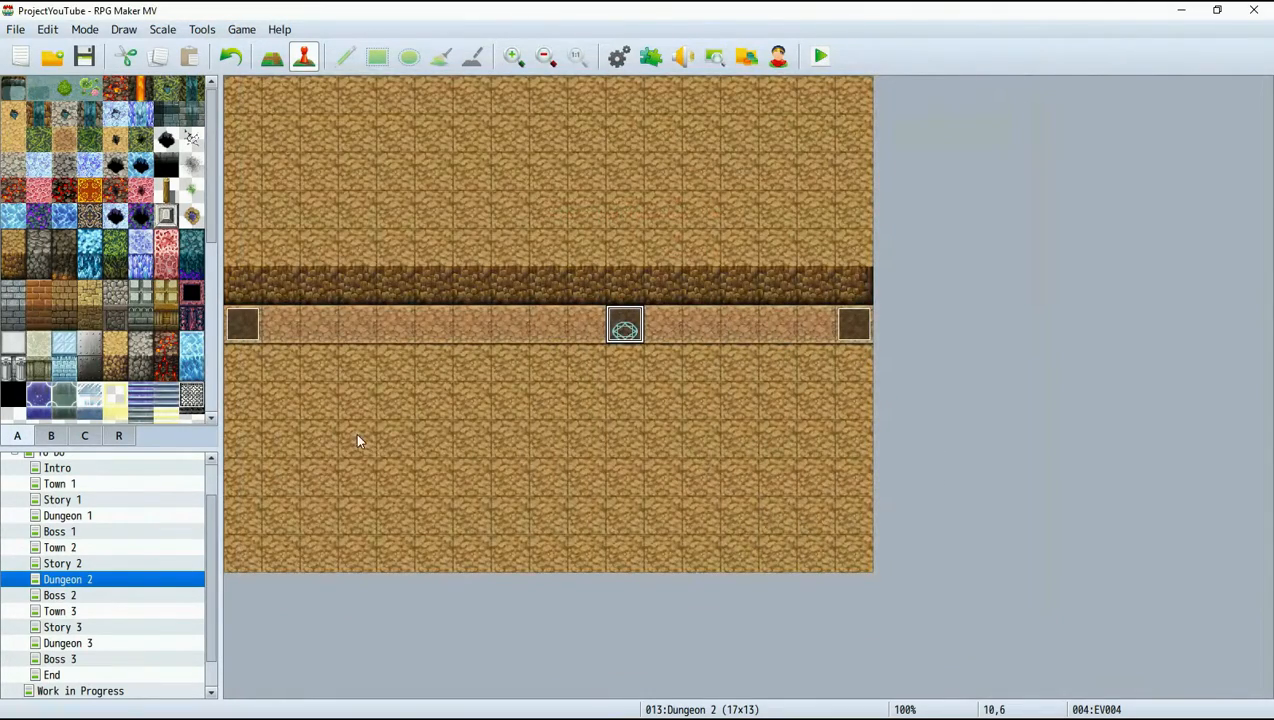
Open Dungeon 1's event at tile 10,6 and copy the Control Switches command for key 1 from its second page.
left_click(90, 520)
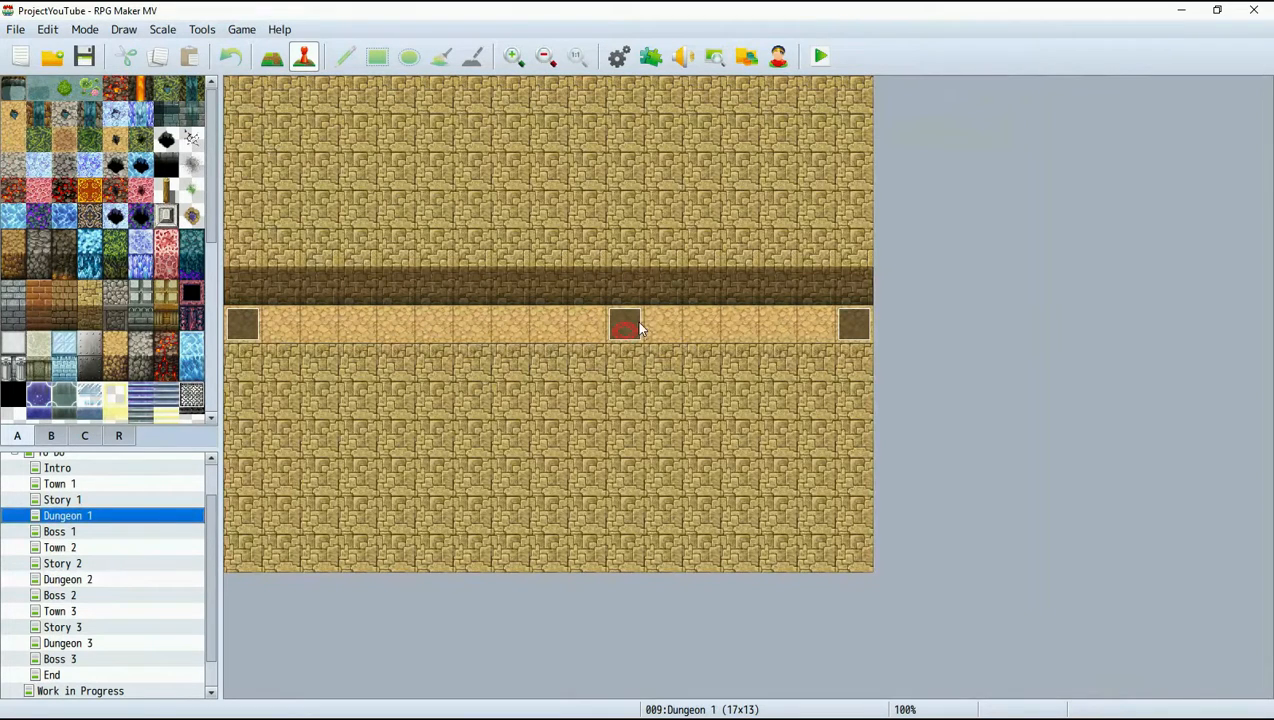
right_click(638, 325)
left_click(672, 331)
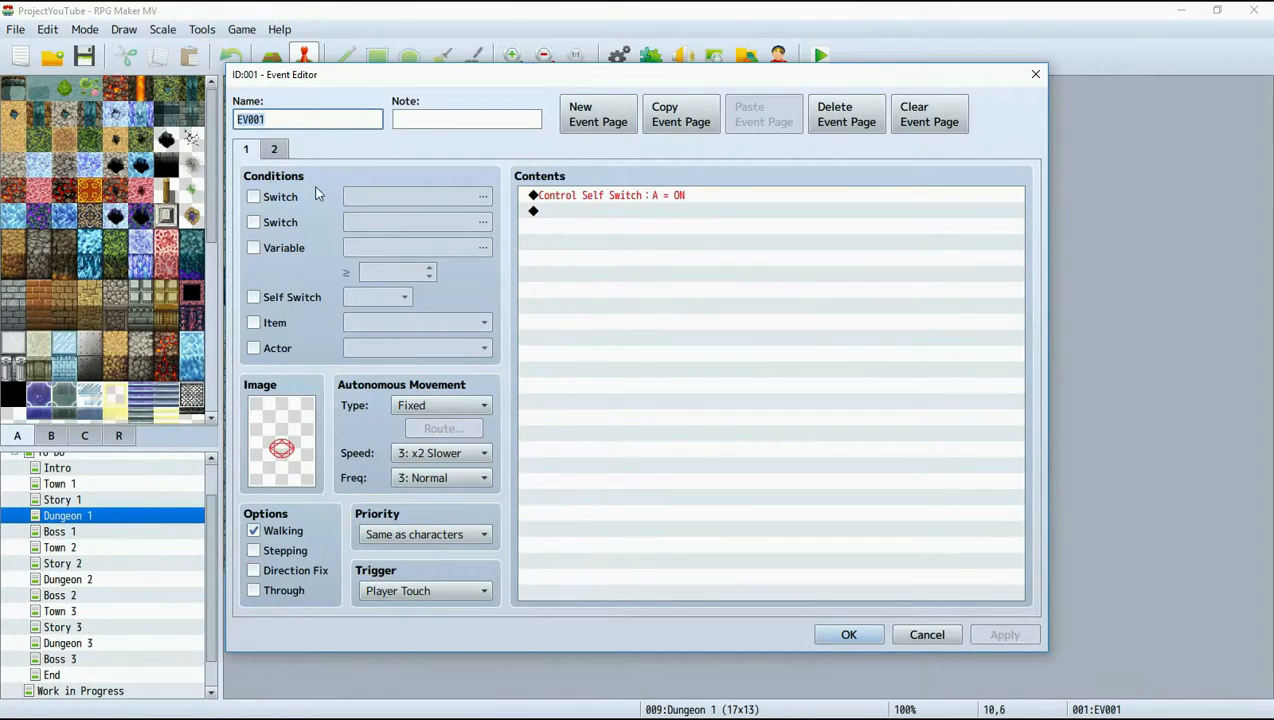
left_click(276, 150)
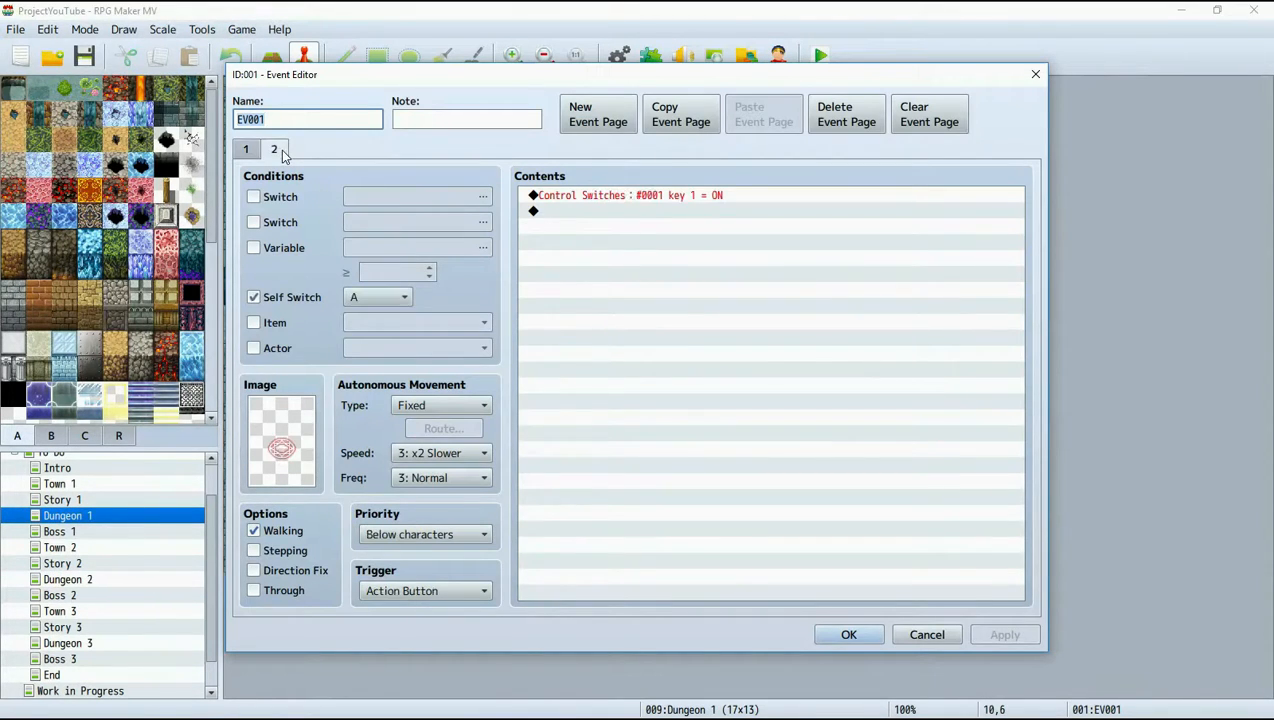
left_click(607, 197)
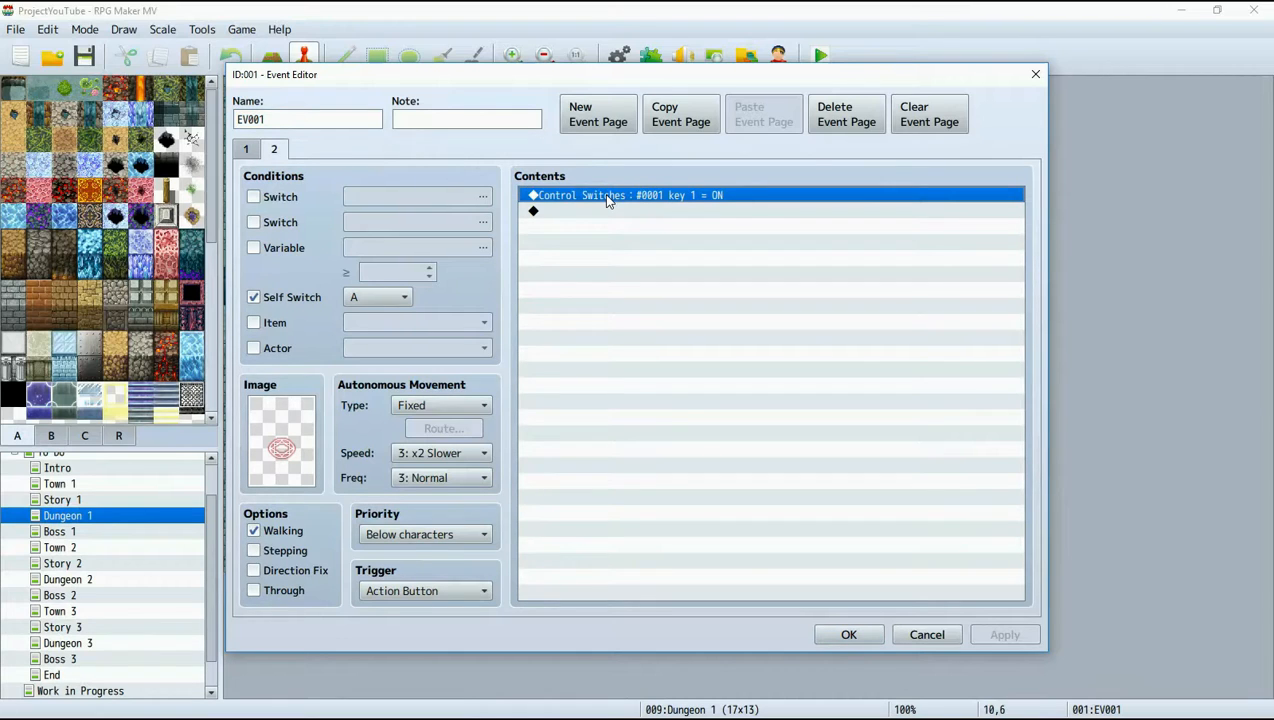
right_click(607, 197)
left_click(670, 251)
Paste the key 1 = ON switch command after the self switch command on page 1 and save the event.
left_click(248, 150)
left_click(571, 211)
right_click(569, 211)
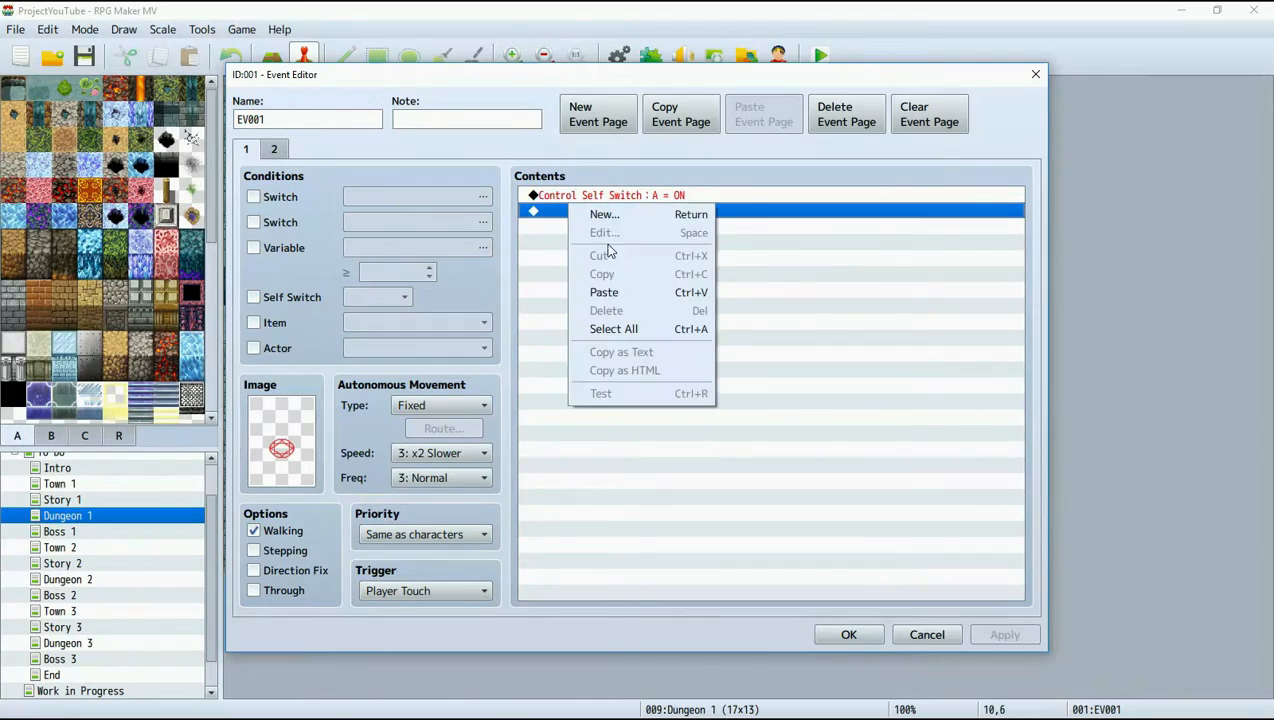
left_click(619, 293)
left_click(1004, 634)
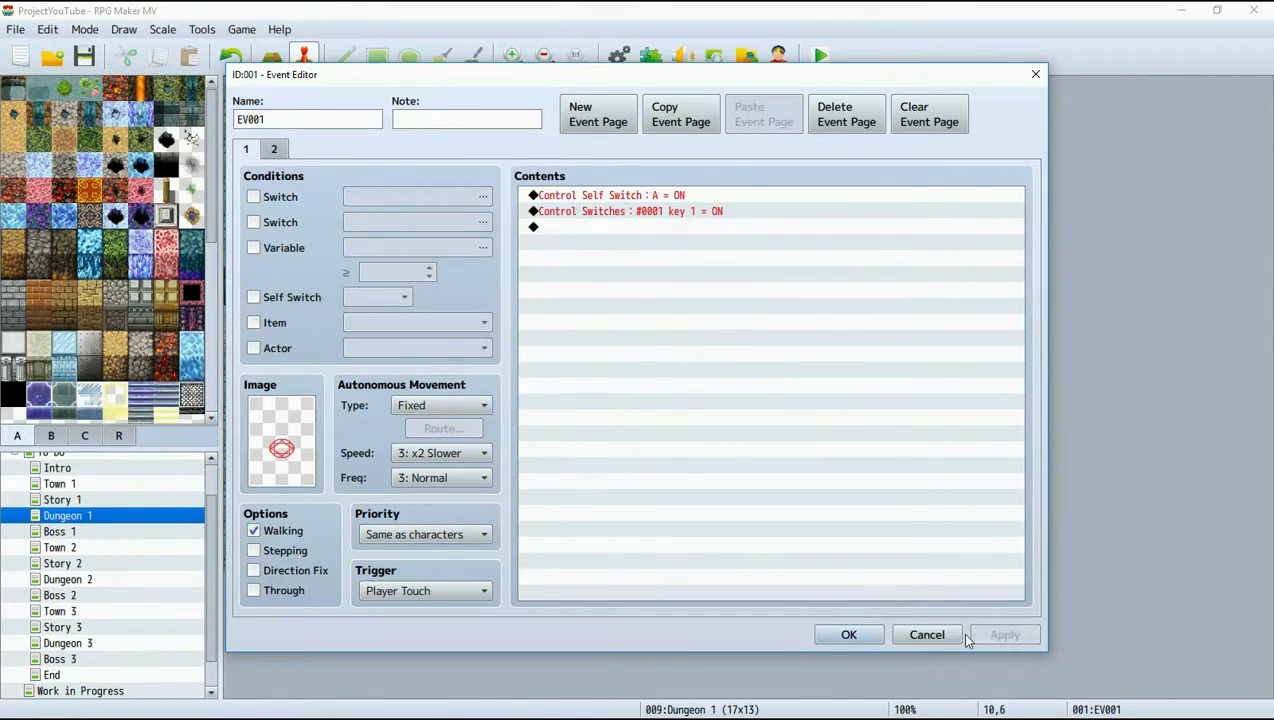
left_click(848, 634)
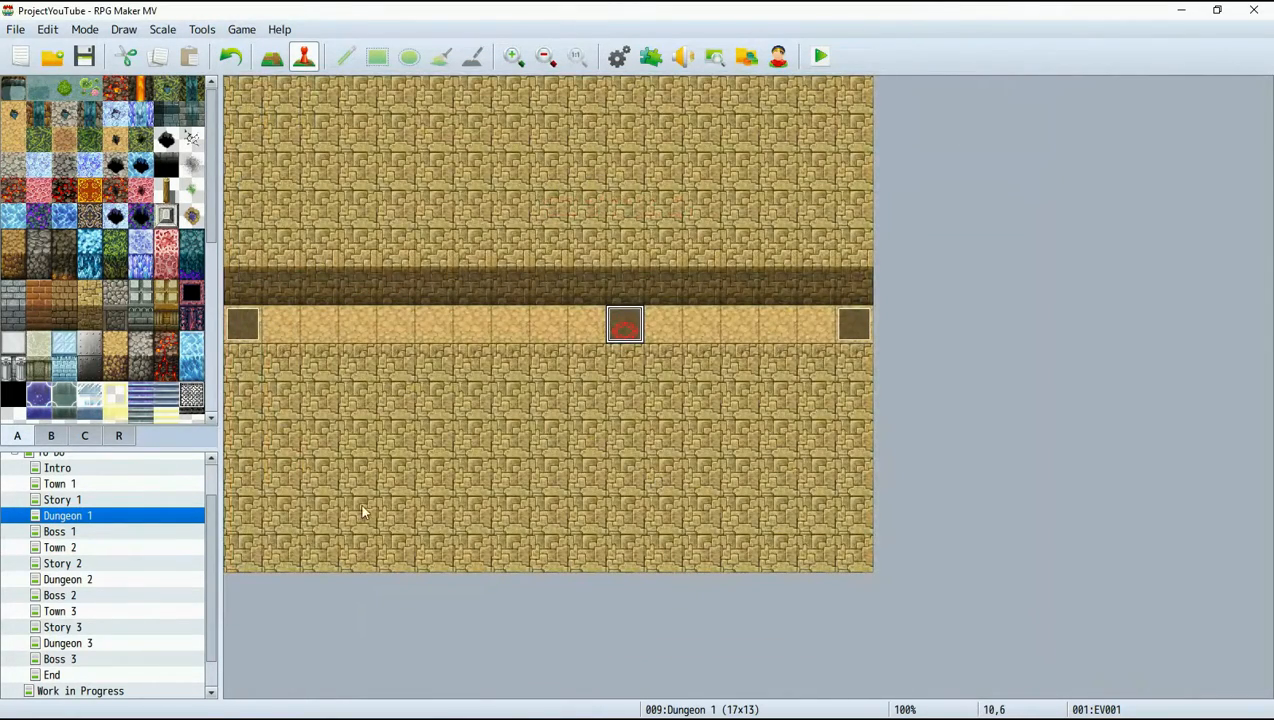
Review the placeholder maps in order from Town 1 through Dungeon 3, checking each for missing events.
scroll(106, 509, "up", 1)
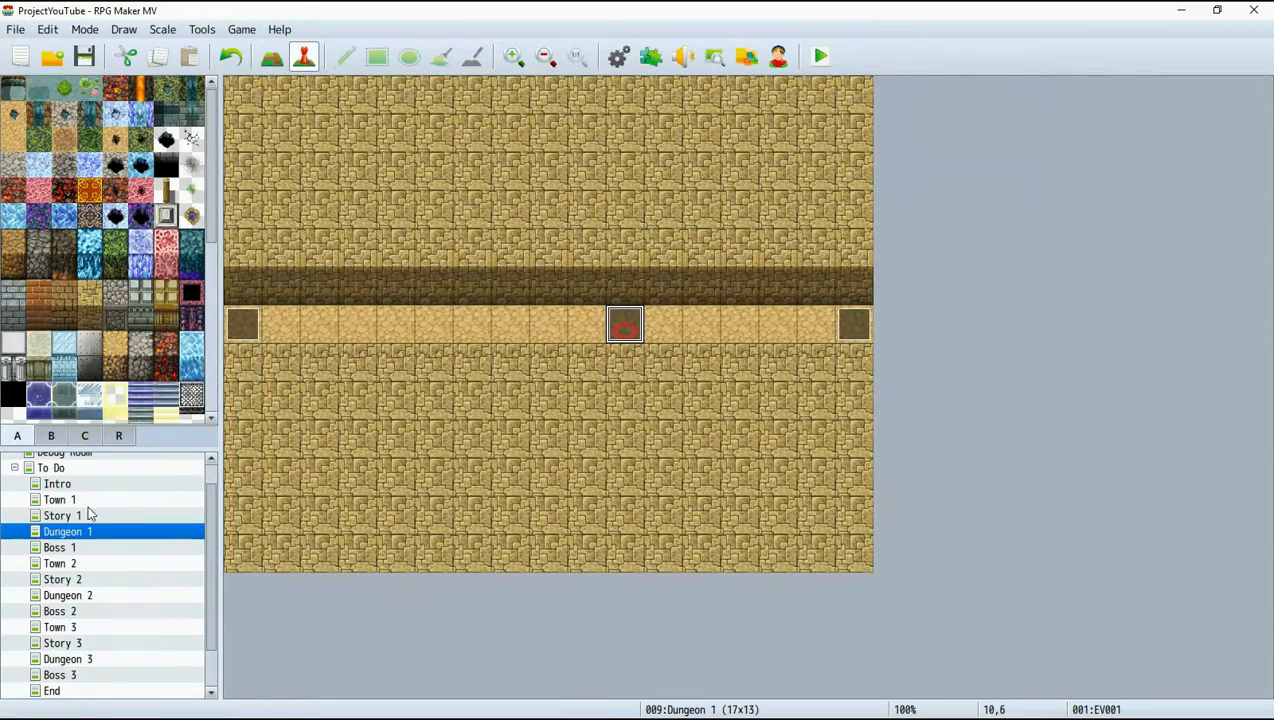
left_click(80, 517)
left_click(78, 501)
left_click(86, 517)
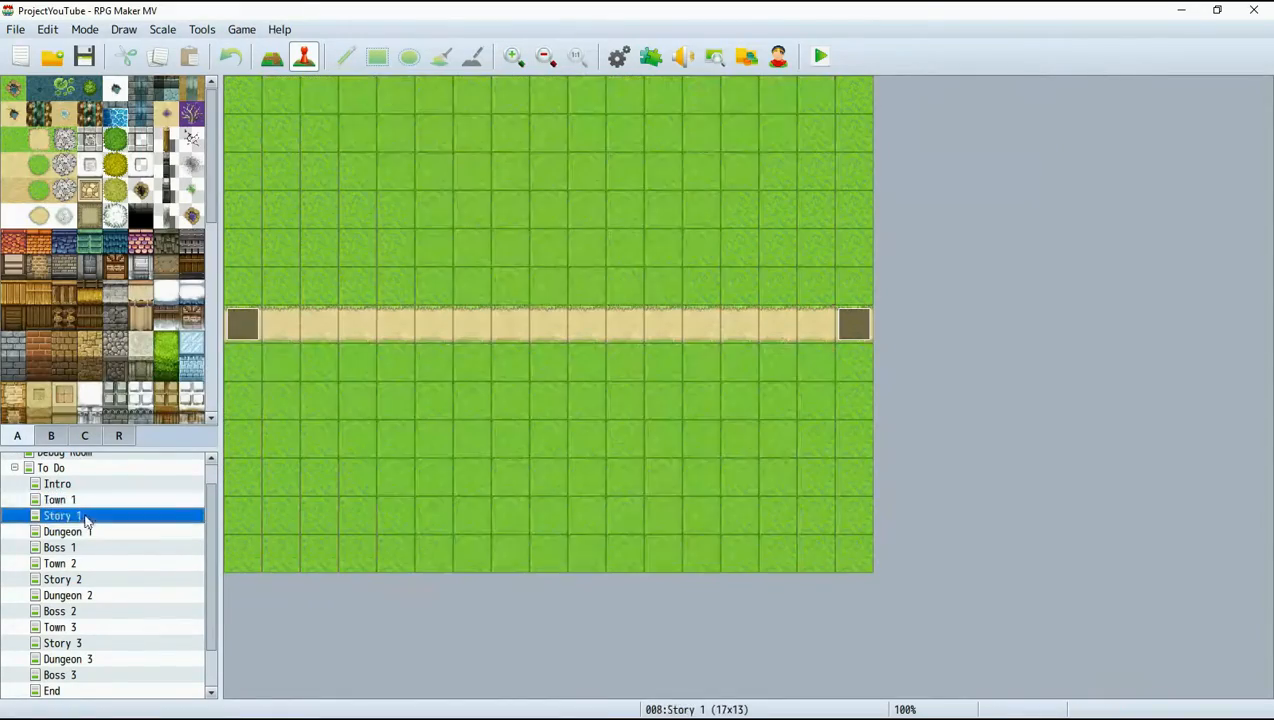
left_click(90, 536)
left_click(94, 550)
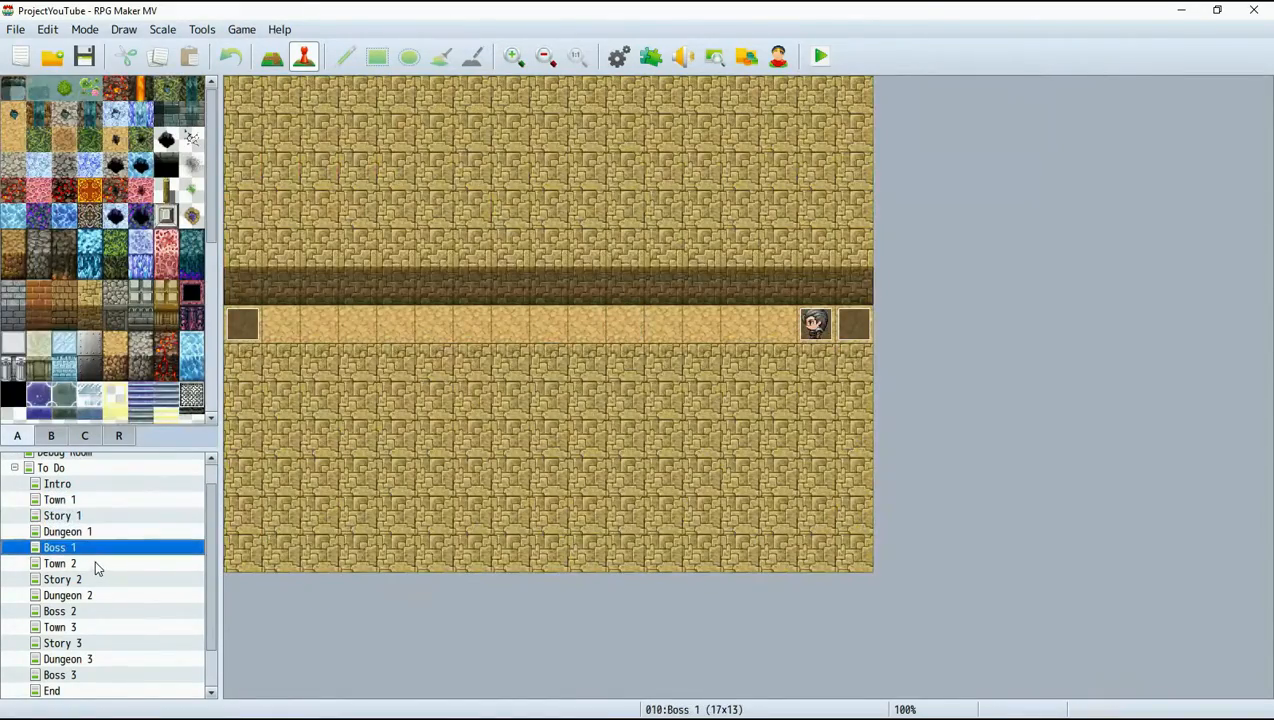
left_click(95, 566)
left_click(95, 582)
left_click(95, 594)
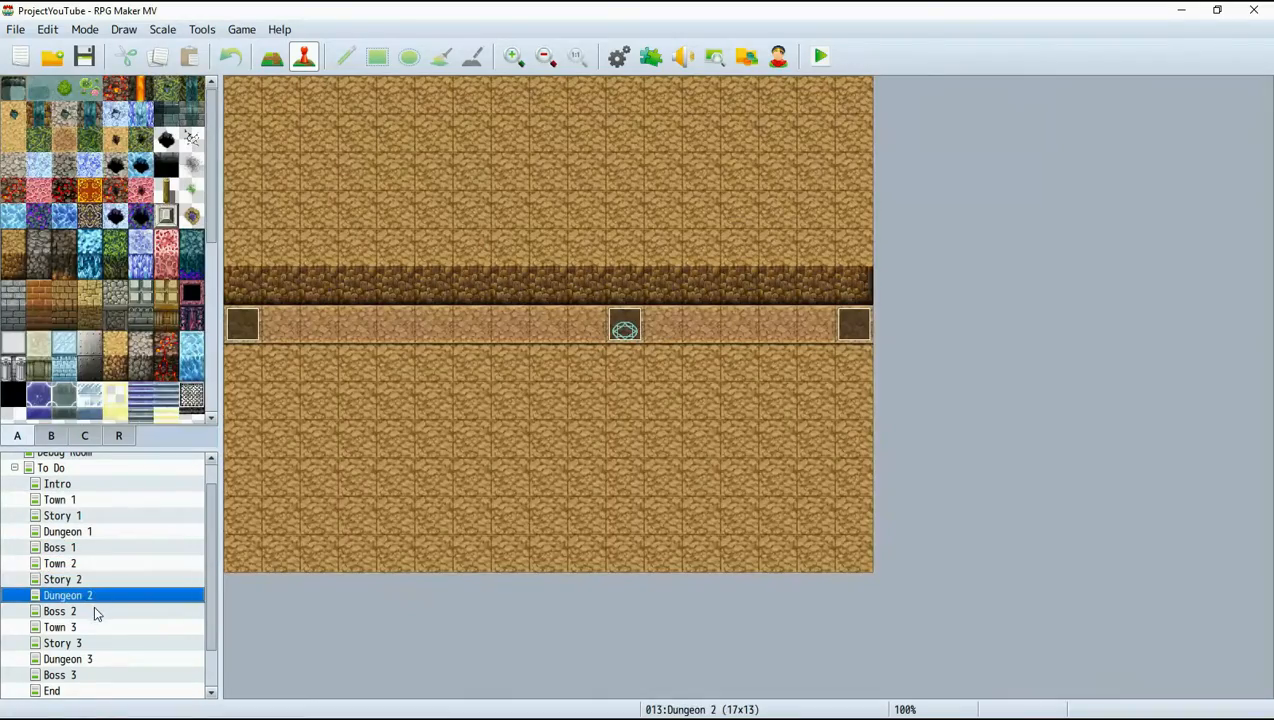
left_click(95, 612)
scroll(100, 612, "down", 1)
left_click(92, 611)
left_click(95, 627)
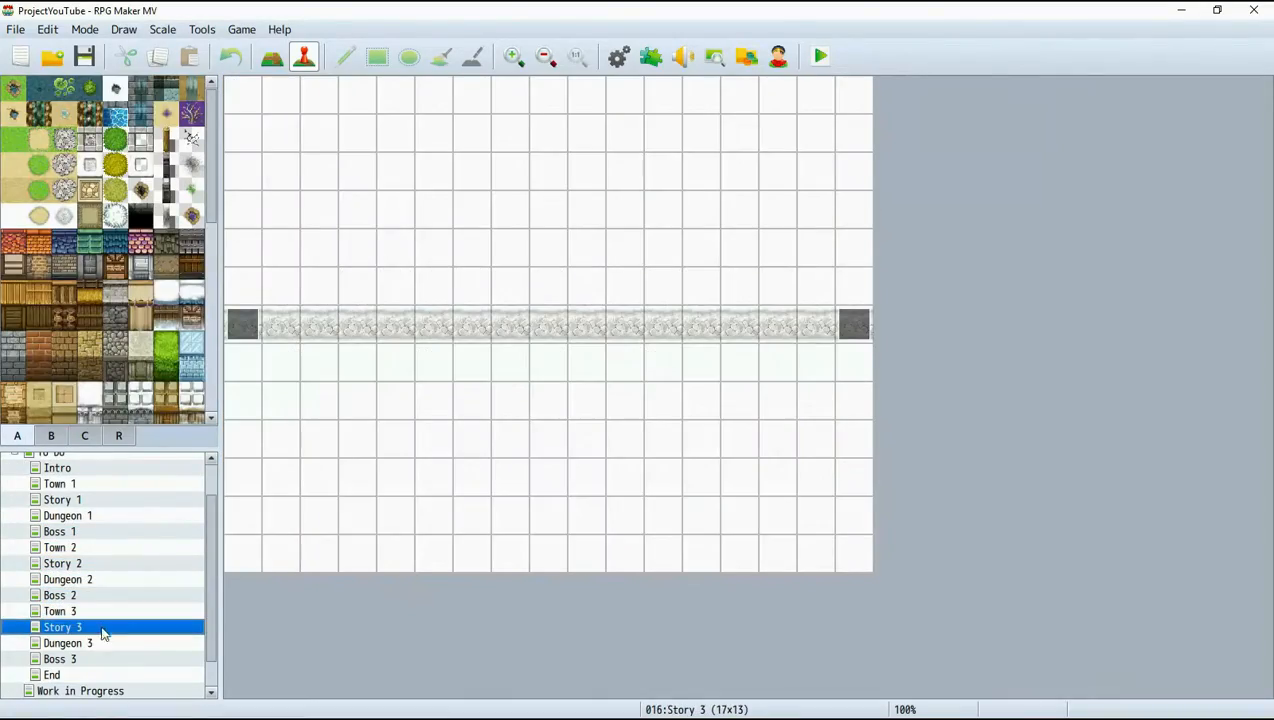
left_click(95, 643)
On the Boss 3 map, create an event at tile 15,6 with the red demon image from the Evil character set.
left_click(95, 659)
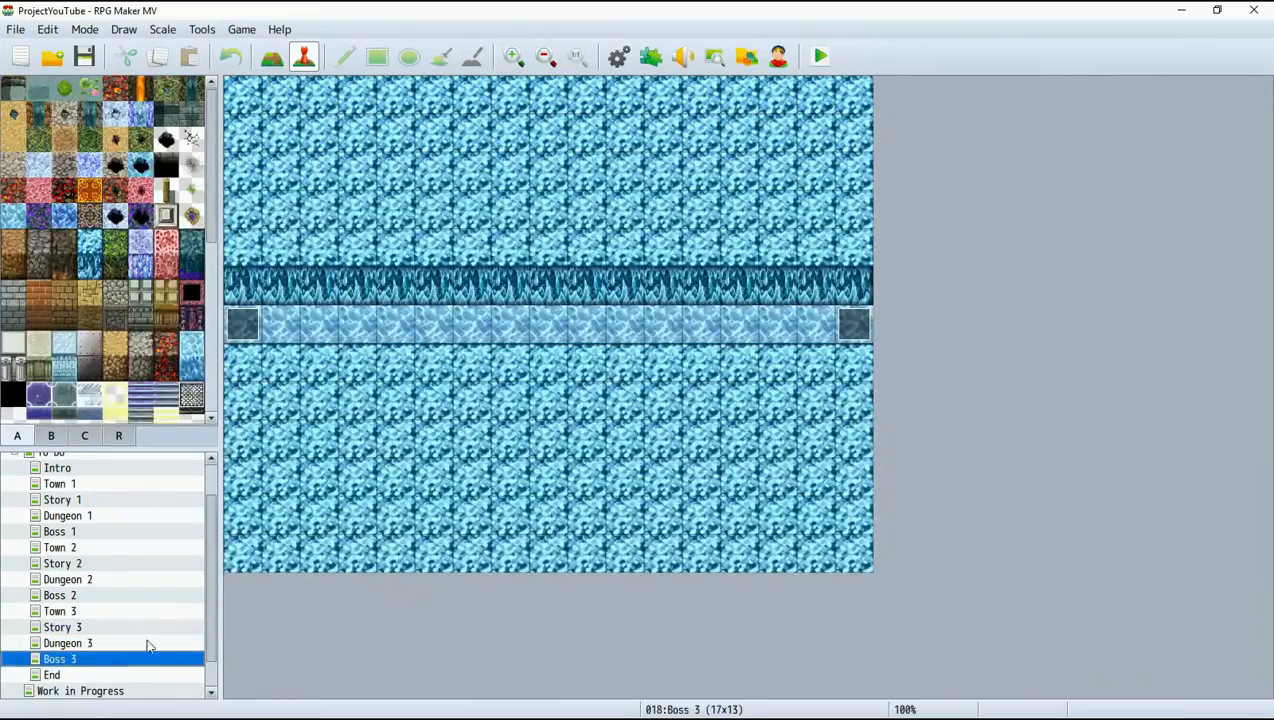
right_click(810, 326)
left_click(880, 358)
double_click(281, 448)
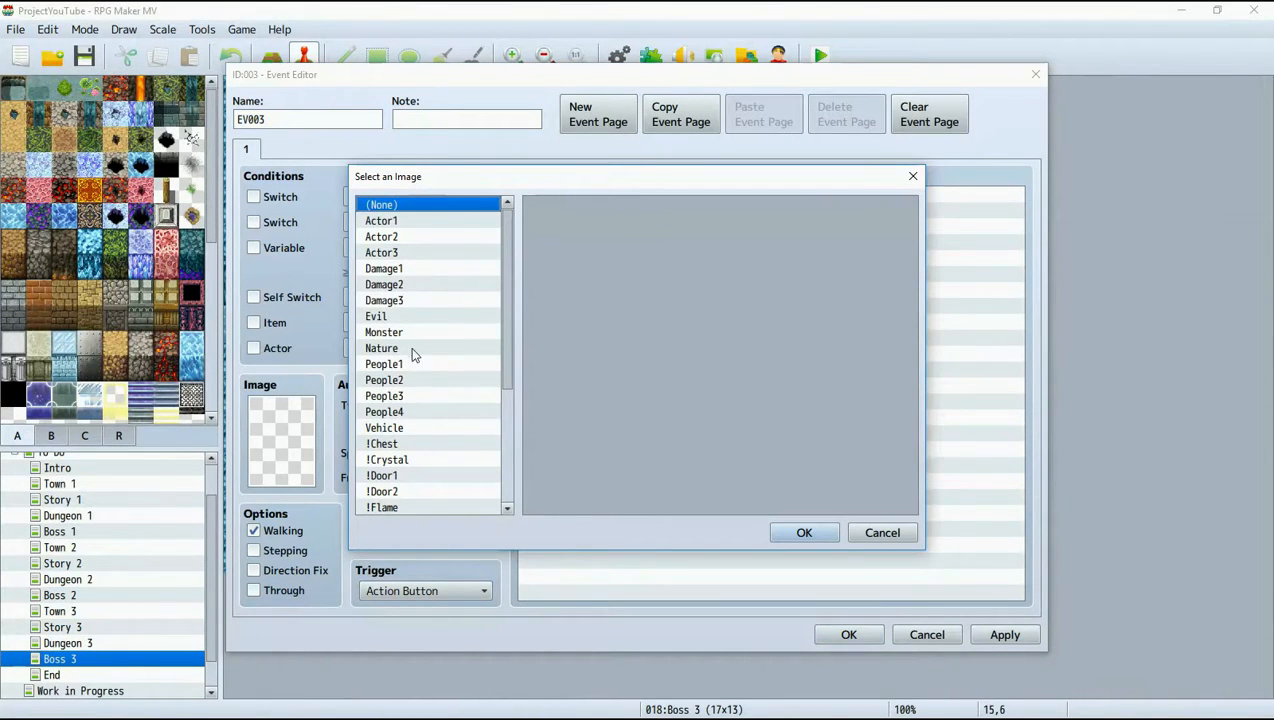
left_click(394, 333)
left_click(385, 318)
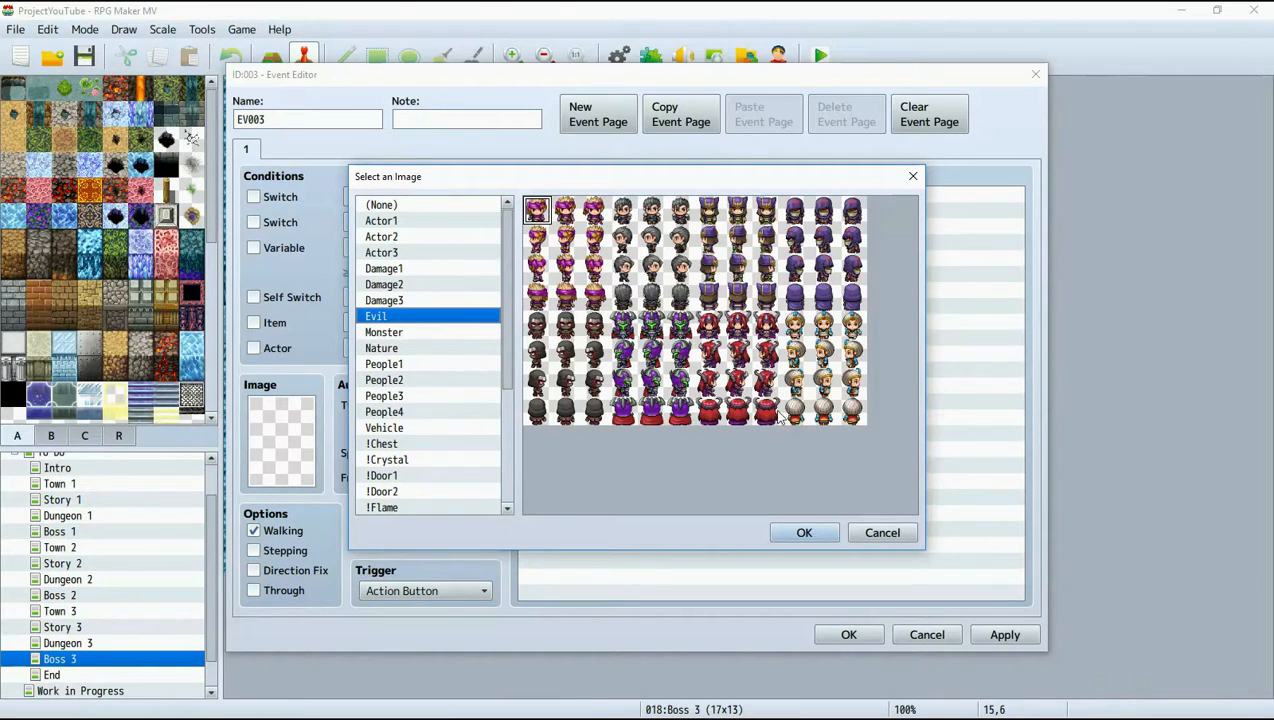
left_click(740, 354)
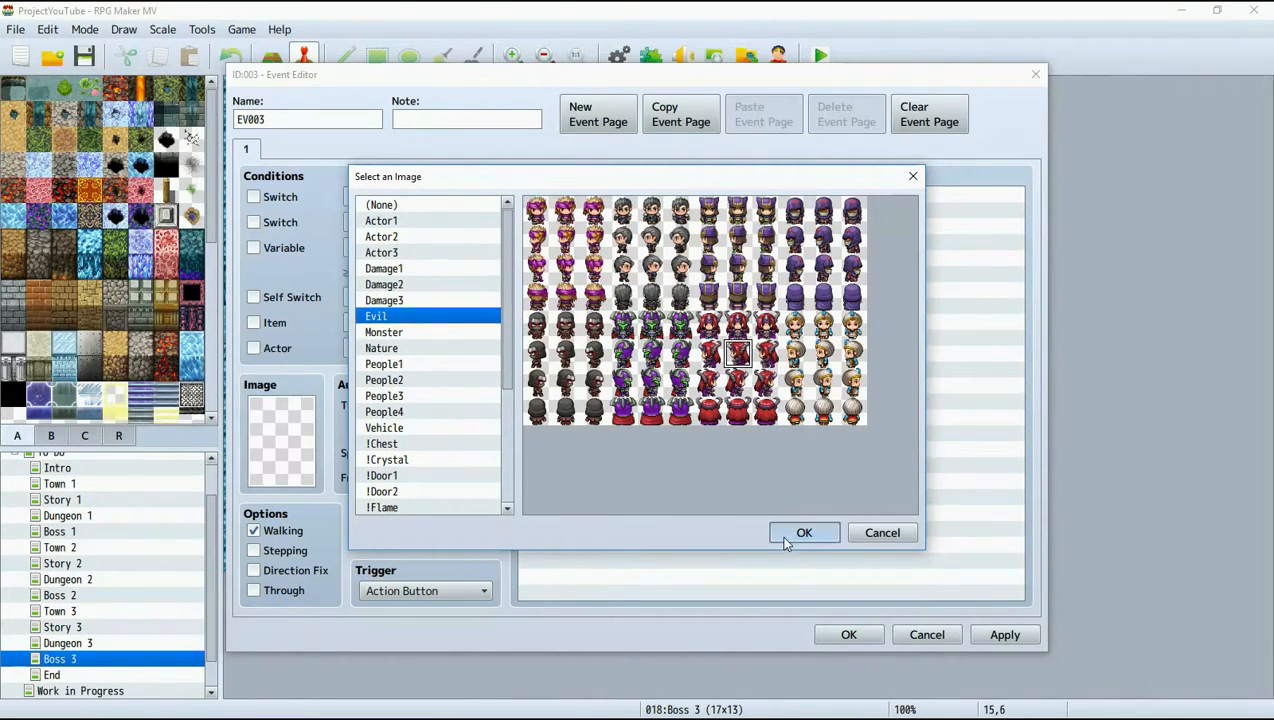
left_click(800, 533)
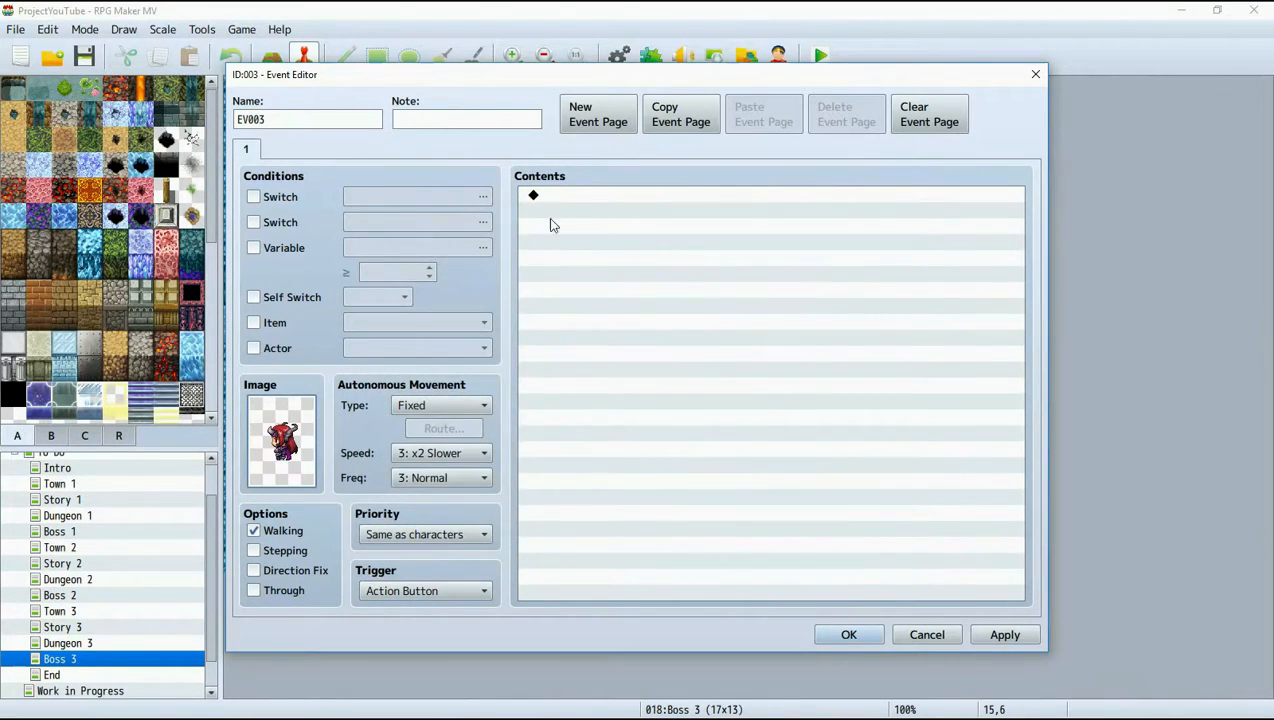
Add a Control Self Switch command setting A = ON to page 1, add a blank second page, and save the event.
double_click(565, 196)
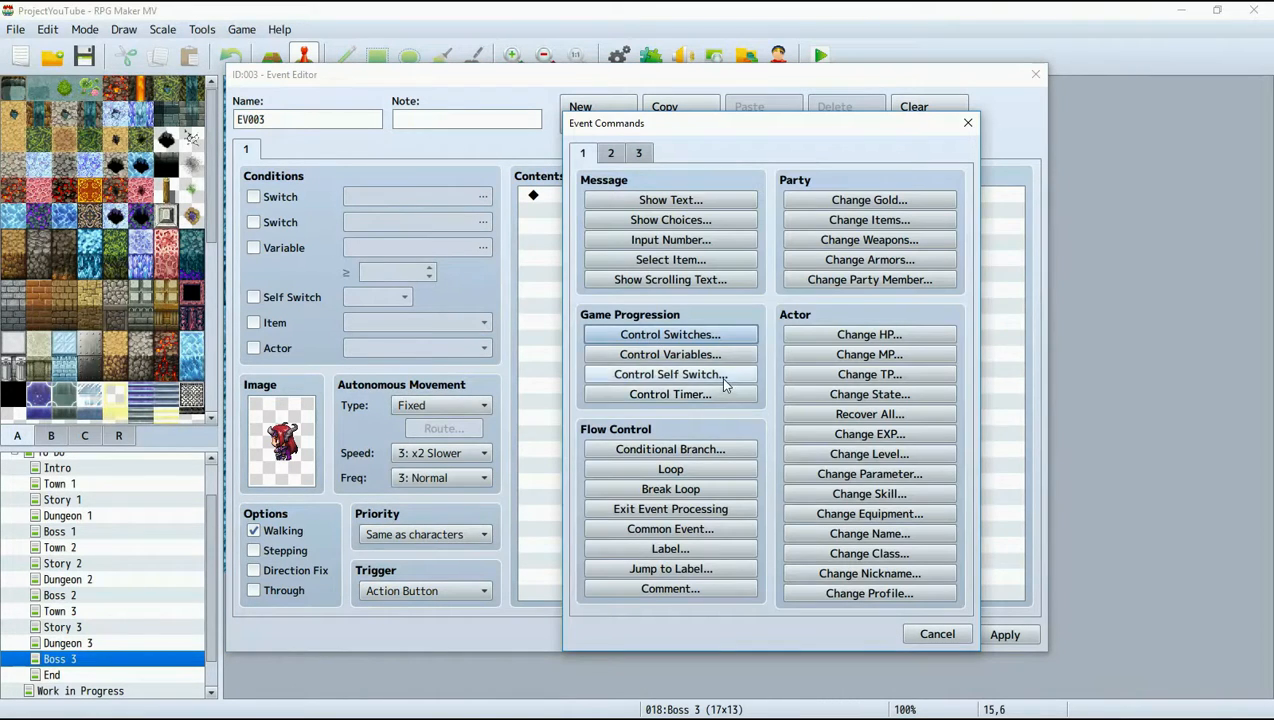
left_click(718, 374)
left_click(748, 445)
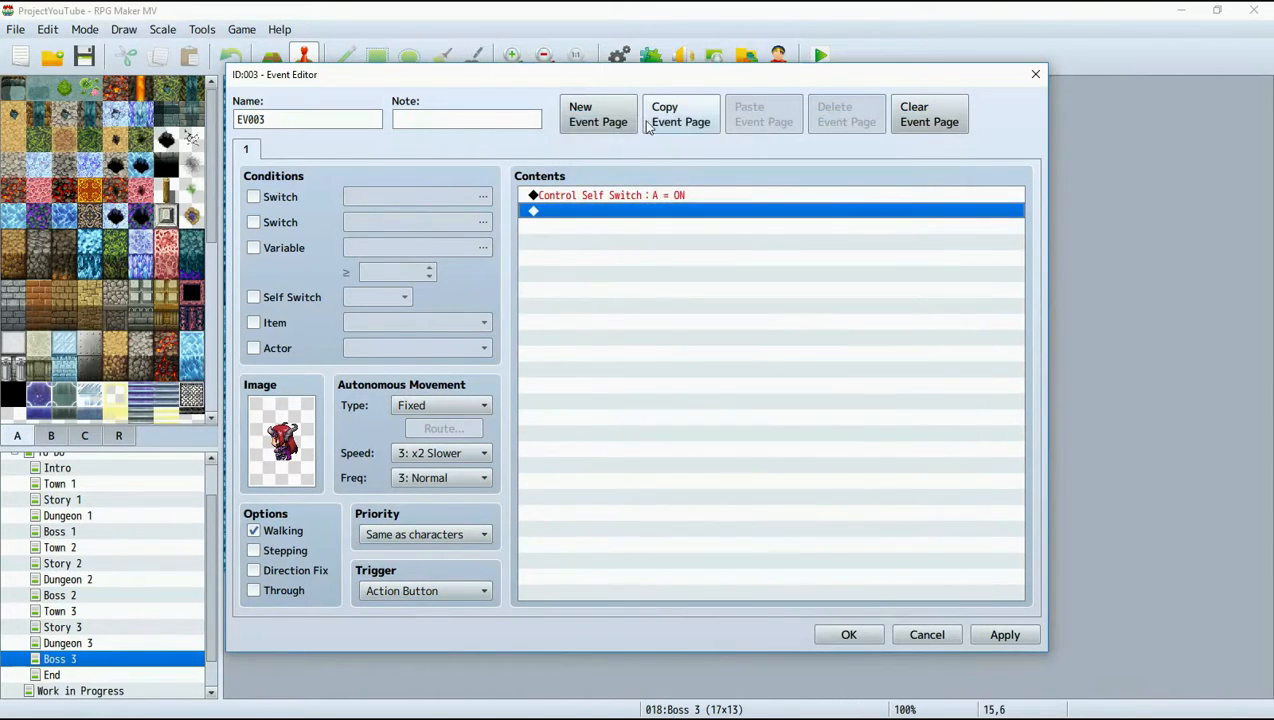
left_click(598, 114)
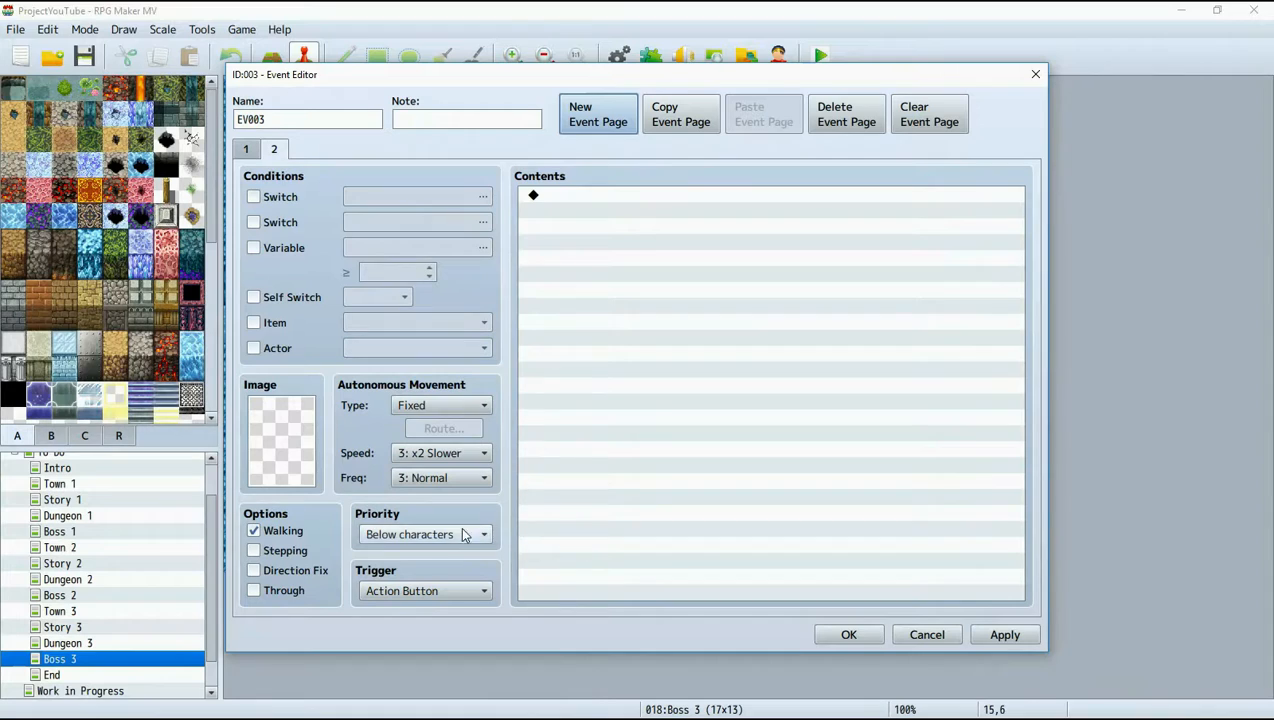
left_click(246, 150)
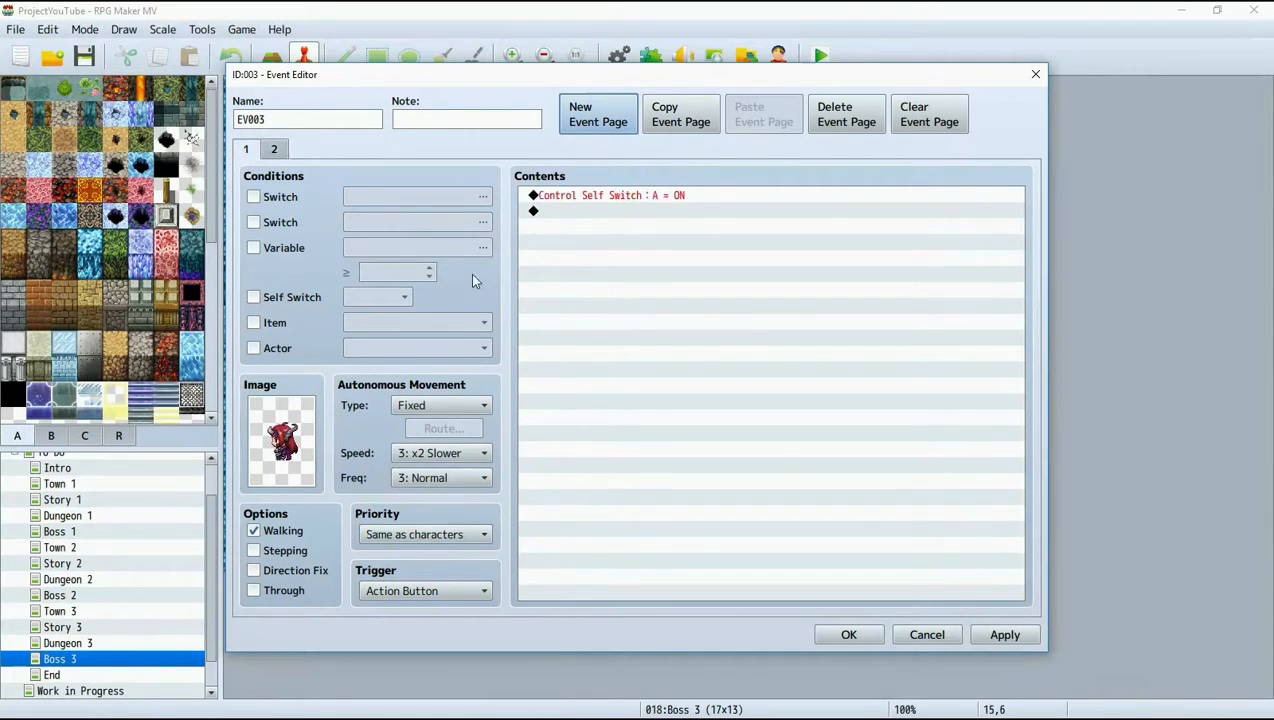
left_click(1003, 635)
left_click(848, 633)
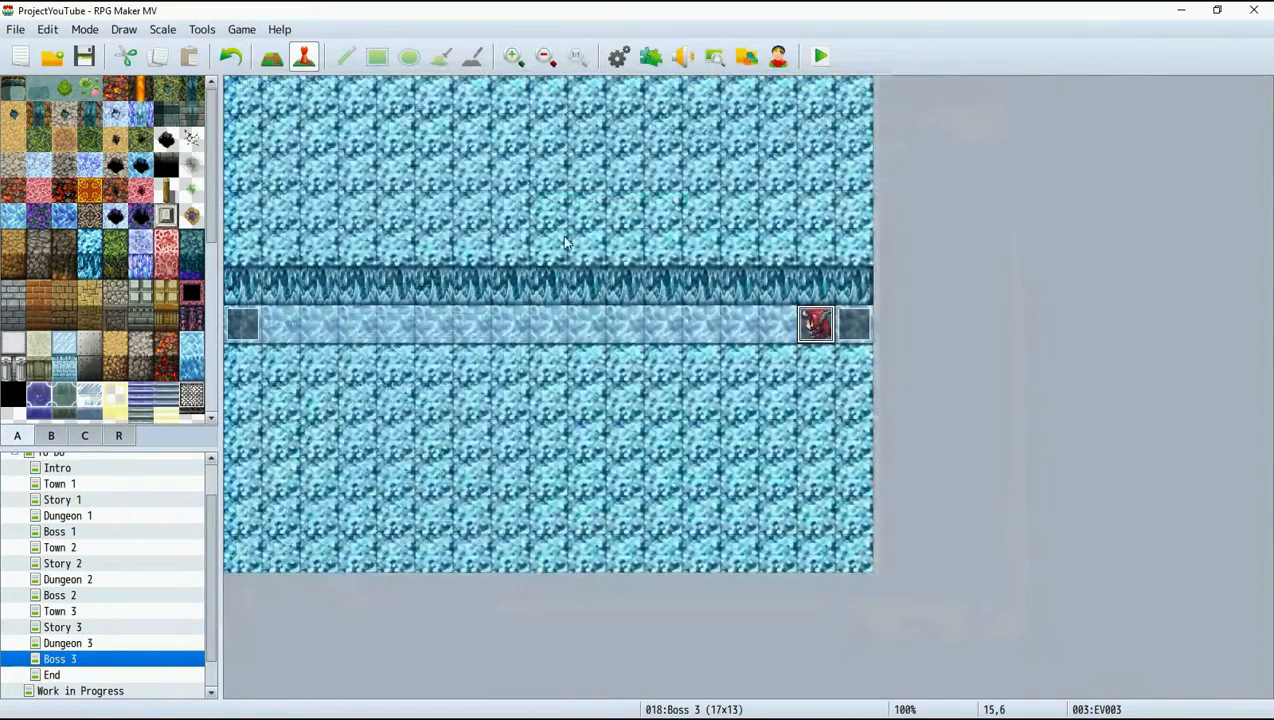
Cancel the playtest launch and set the MadeWithMv splash screen plugin's status to OFF, applying the change.
left_click(820, 56)
left_click(598, 404)
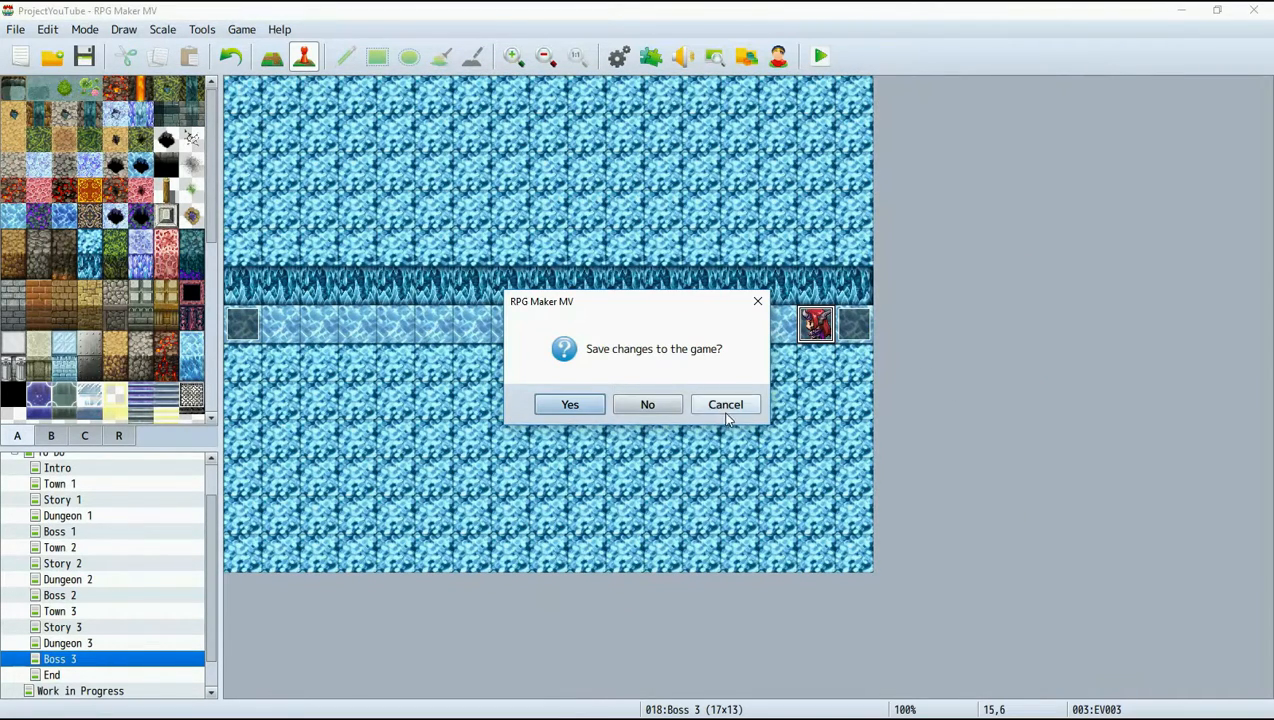
left_click(651, 57)
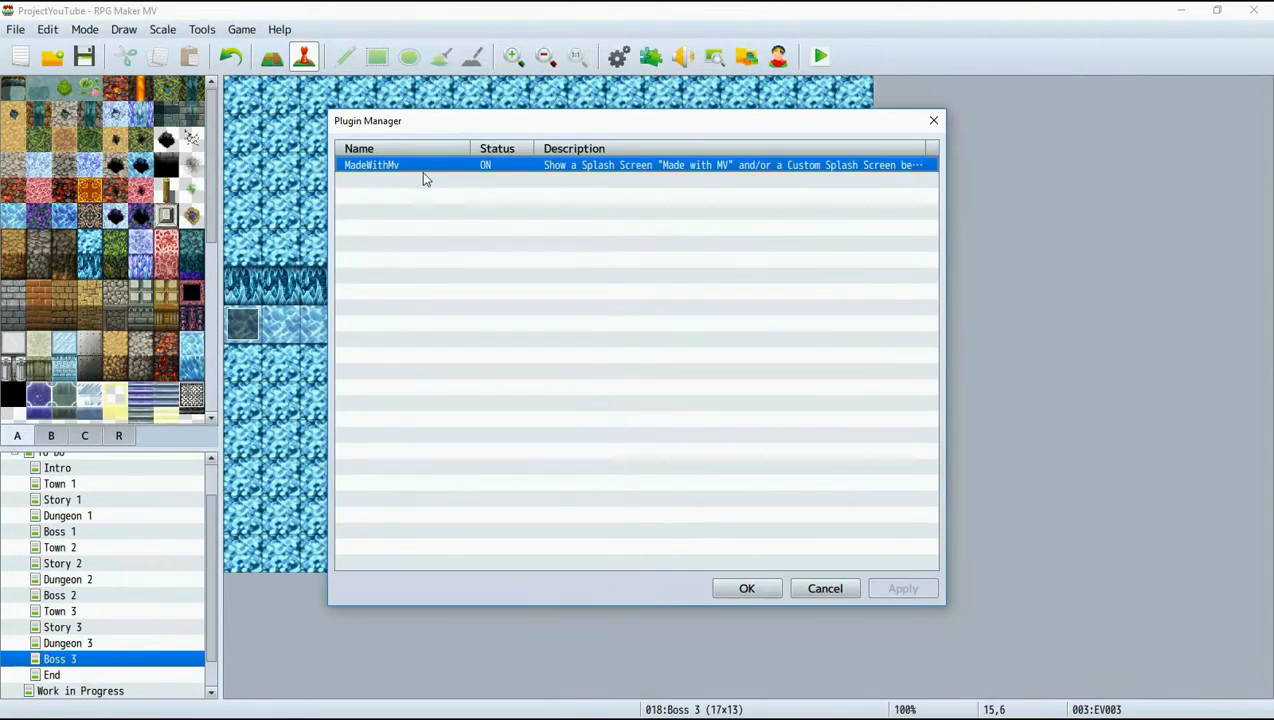
double_click(510, 168)
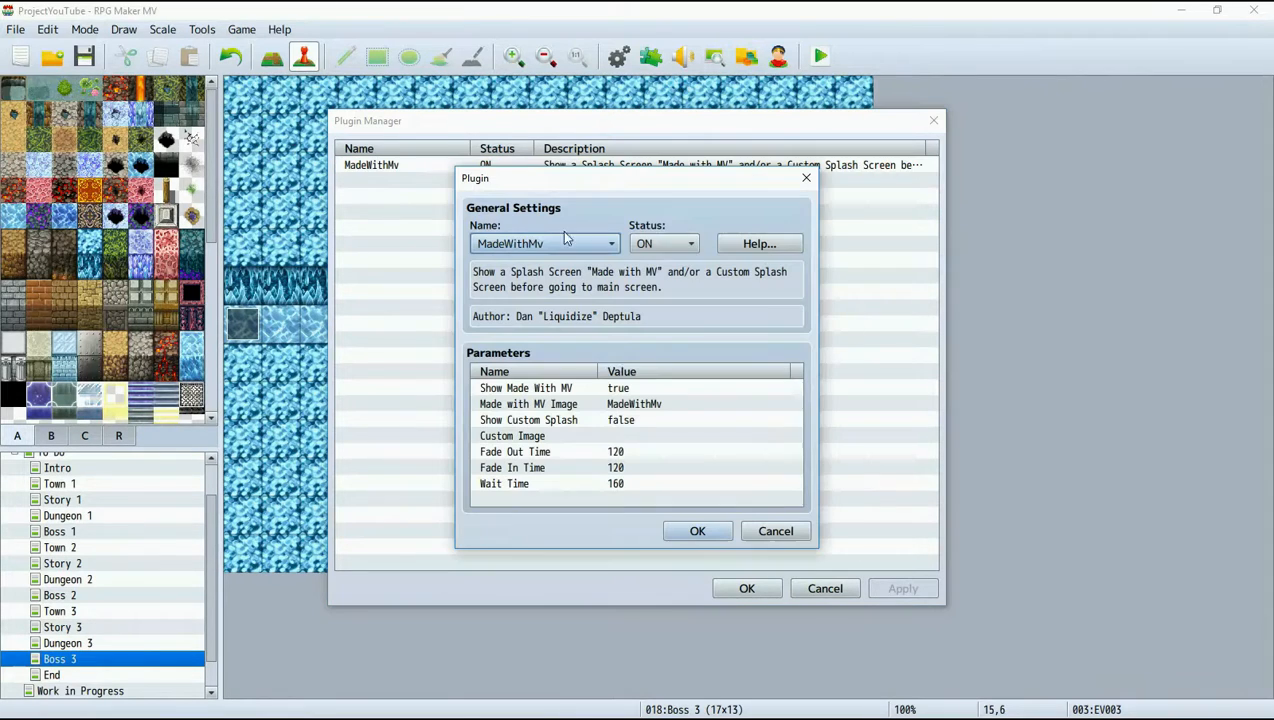
left_click(674, 248)
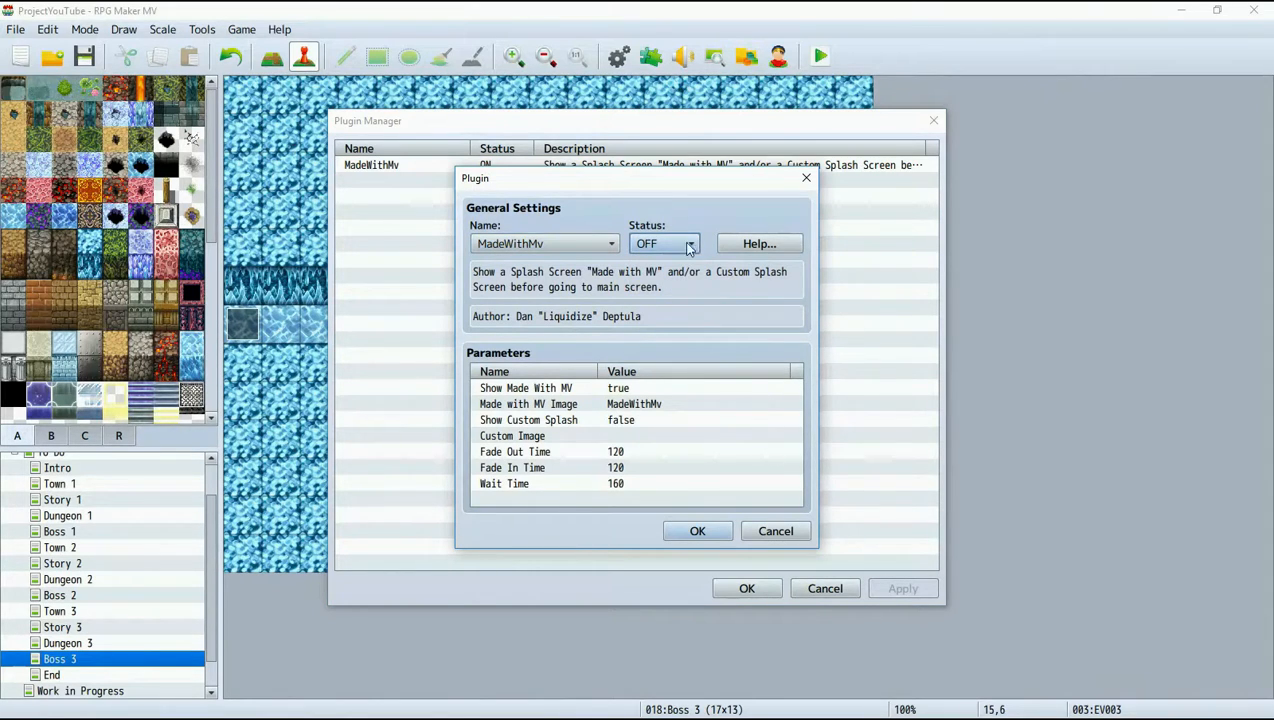
left_click(725, 538)
left_click(904, 589)
left_click(823, 589)
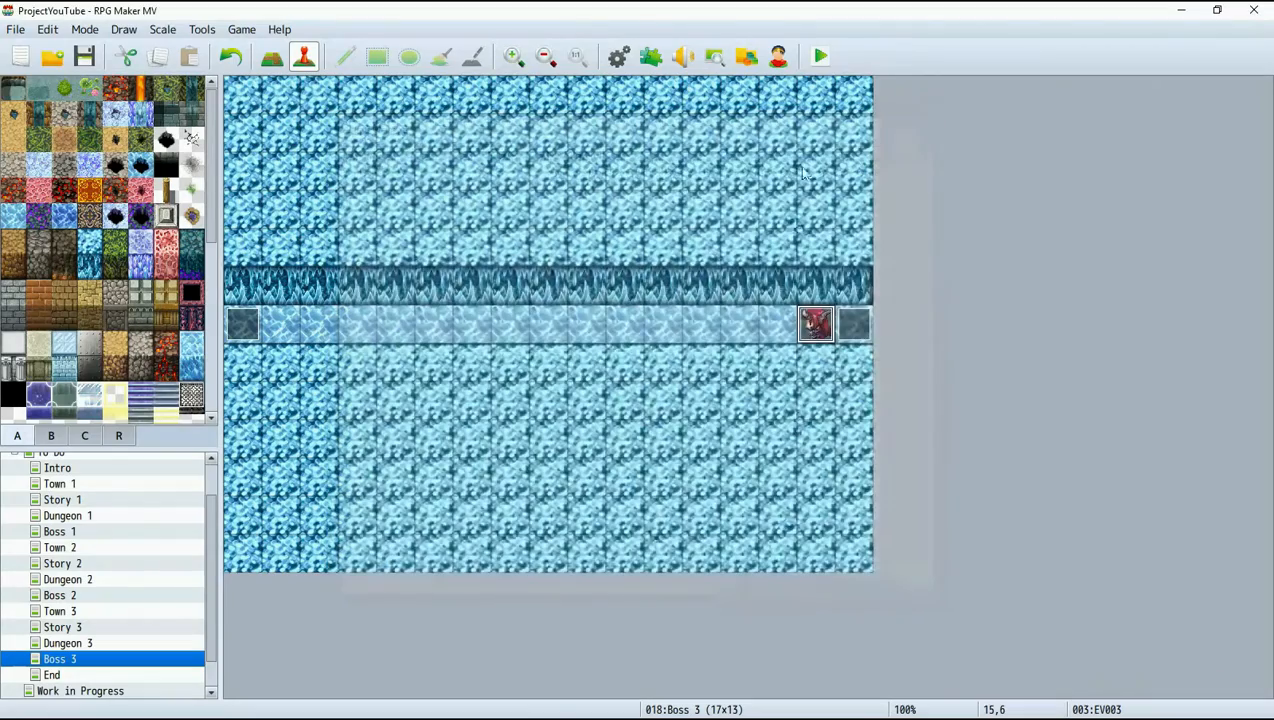
Save the changes, playtest a new game to check where the party starts, and close the game.
left_click(820, 57)
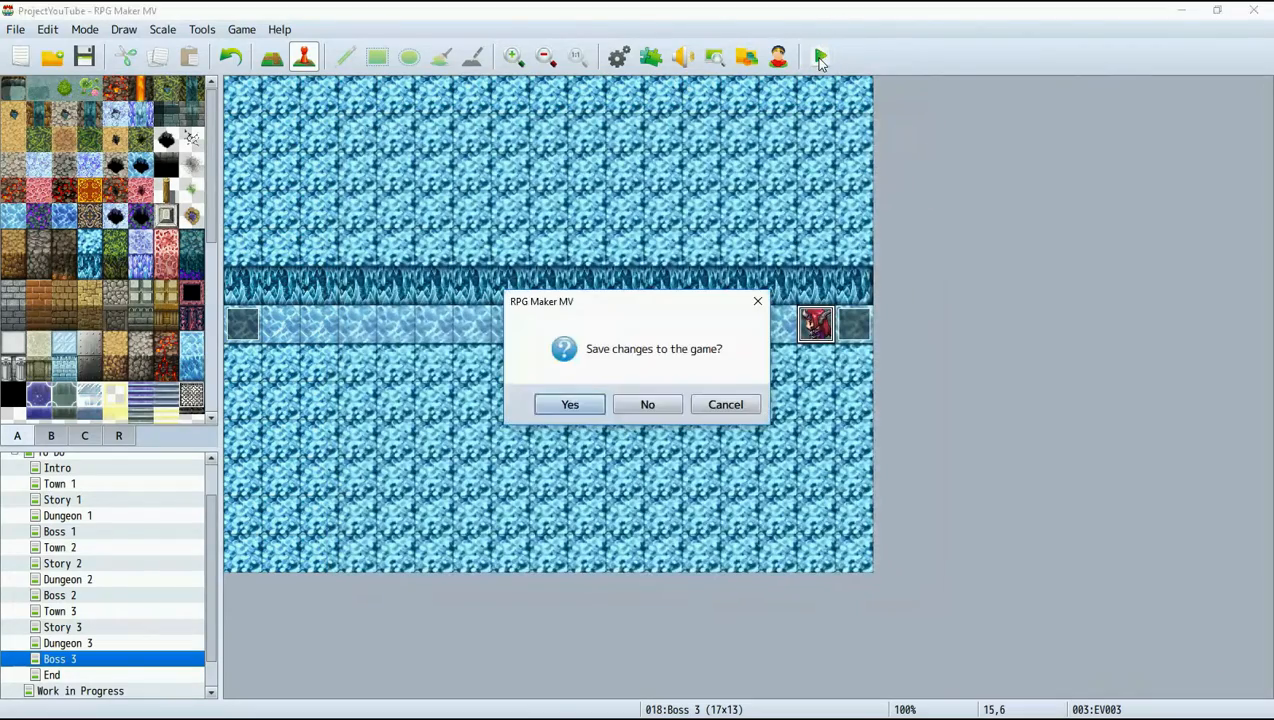
left_click(580, 404)
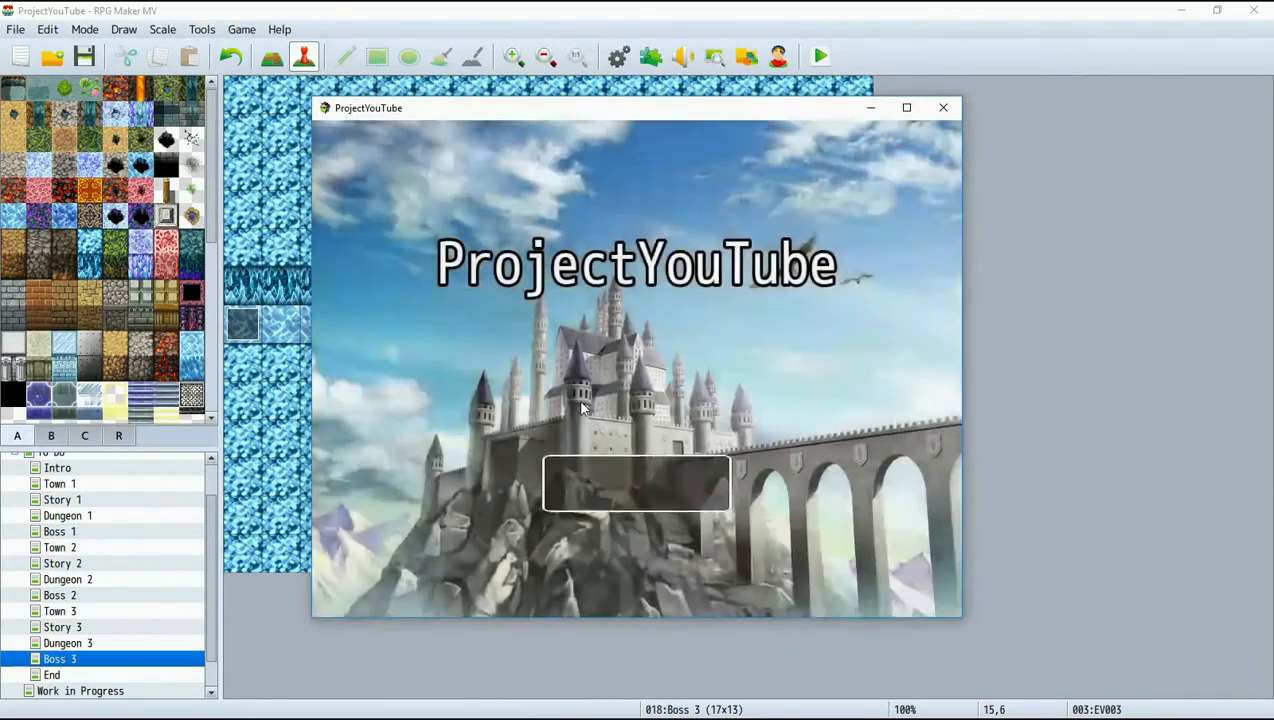
key("Return")
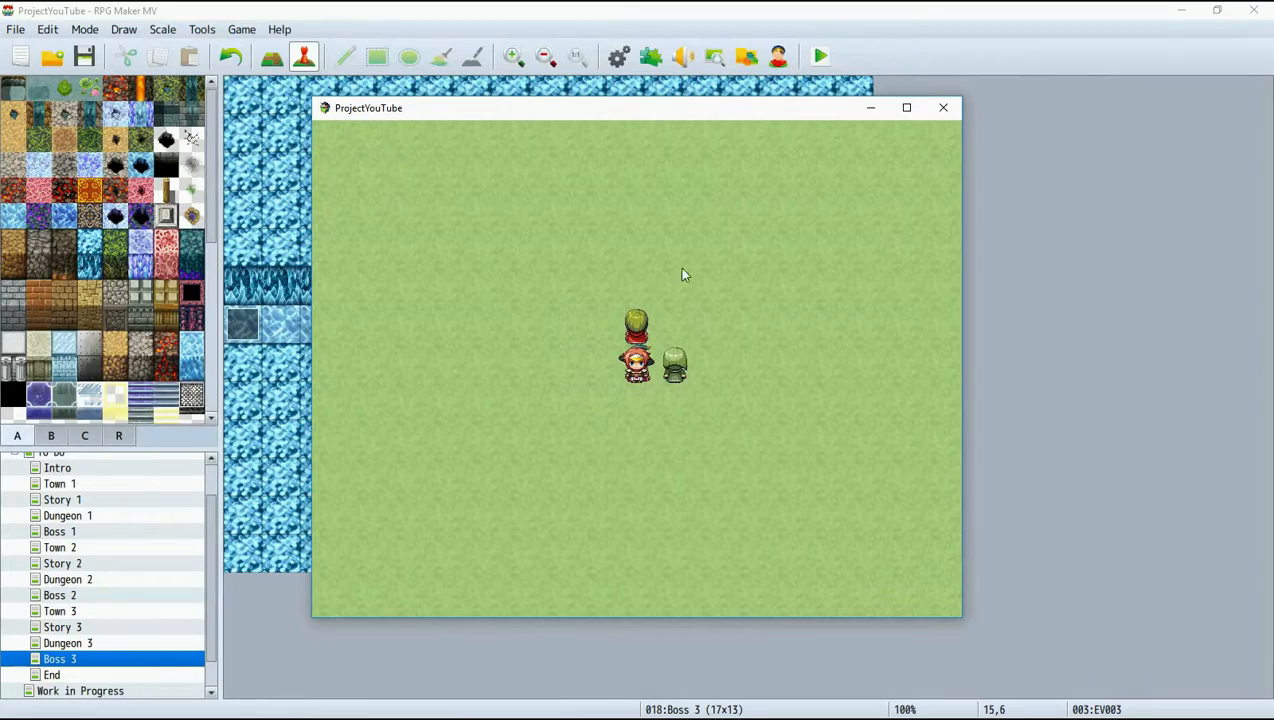
left_click(940, 118)
Set the player's starting position to tile 0,6 on the Town 1 map.
scroll(90, 558, "up", 2)
left_click(66, 477)
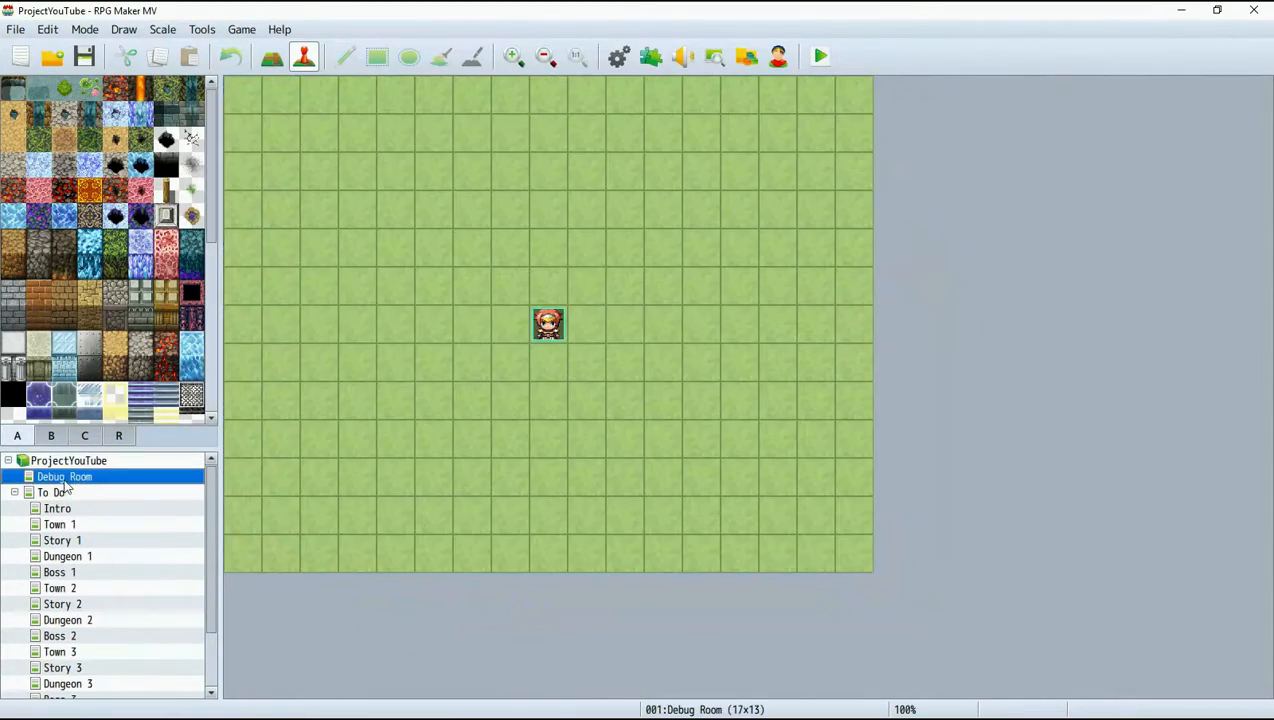
left_click(60, 524)
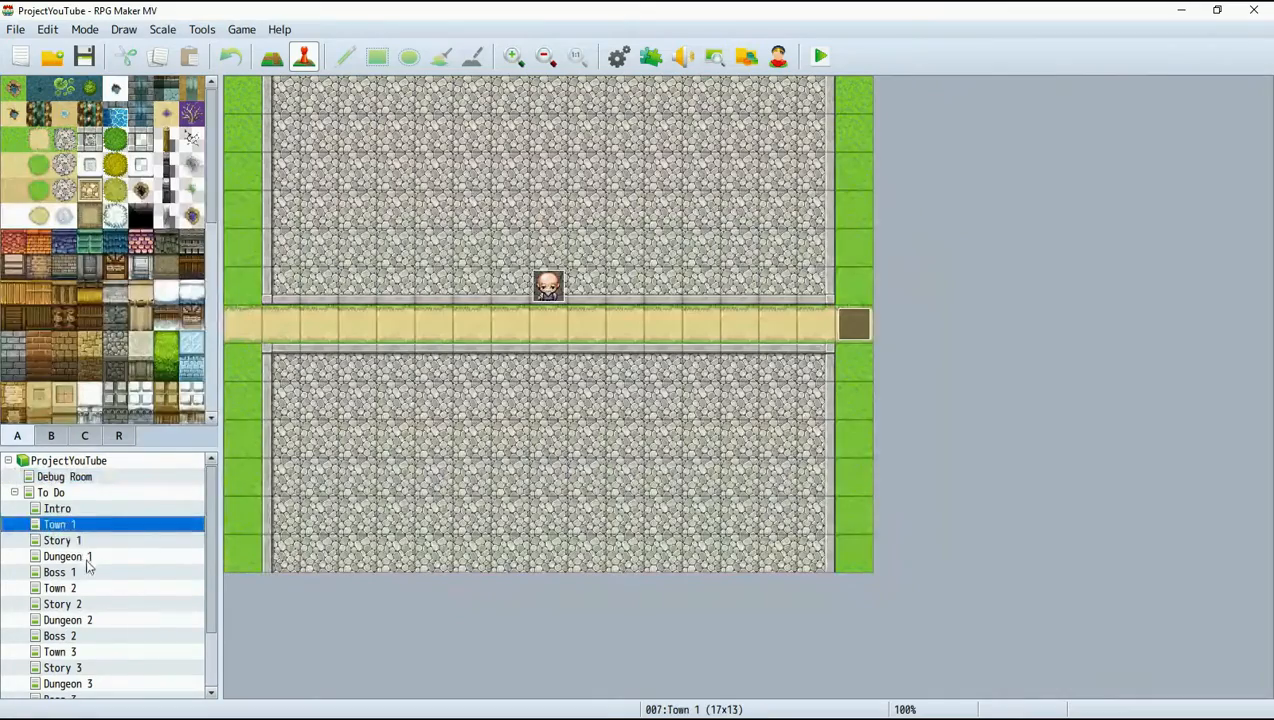
key("Up")
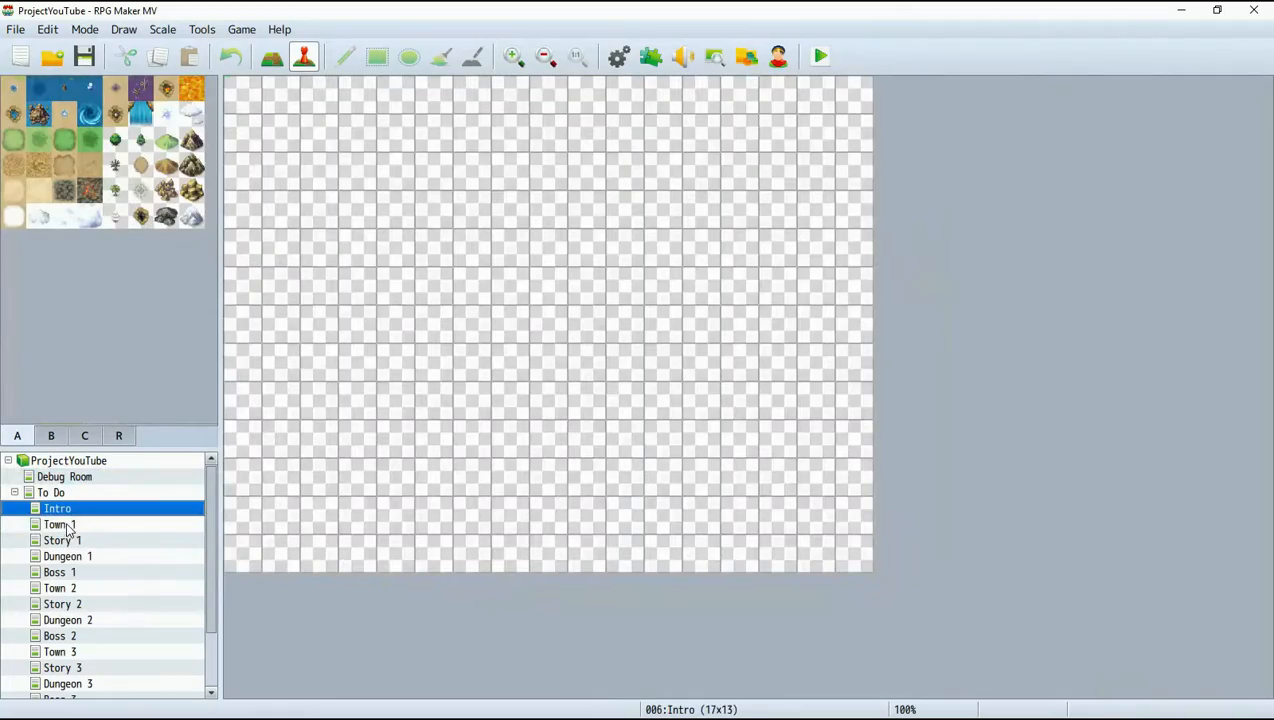
left_click(62, 525)
right_click(240, 333)
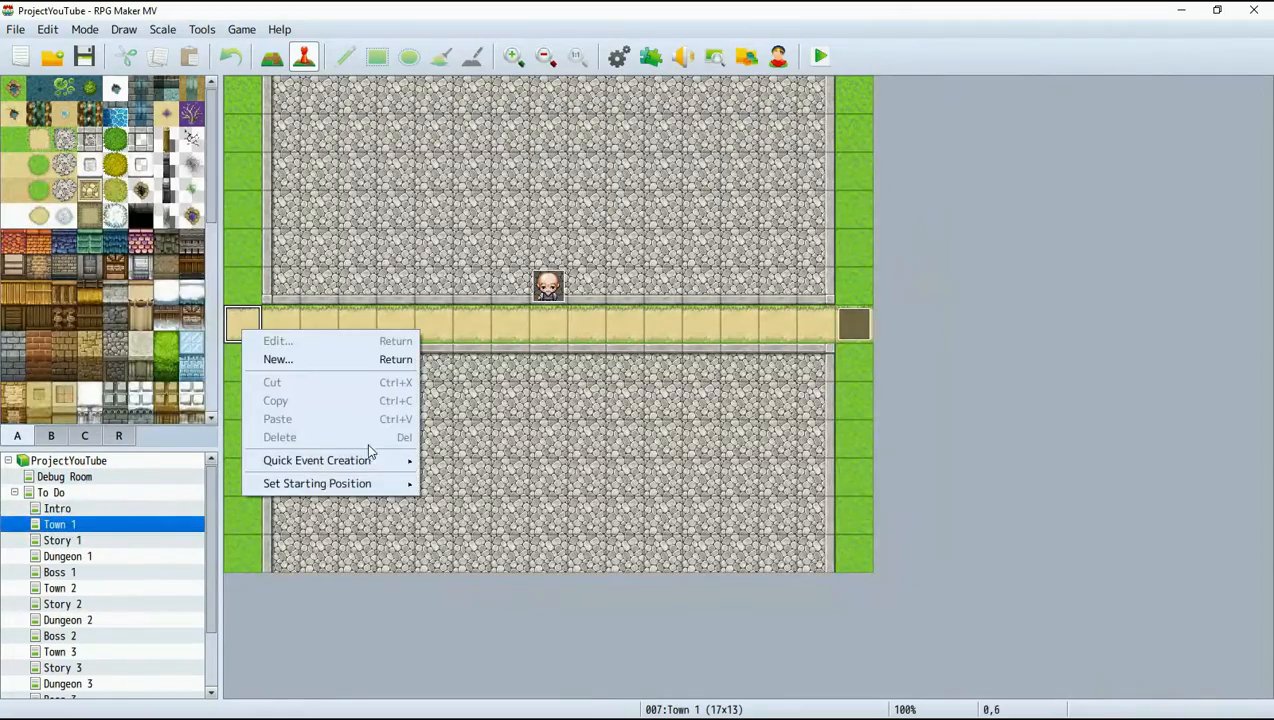
mouse_move(360, 461)
mouse_move(360, 484)
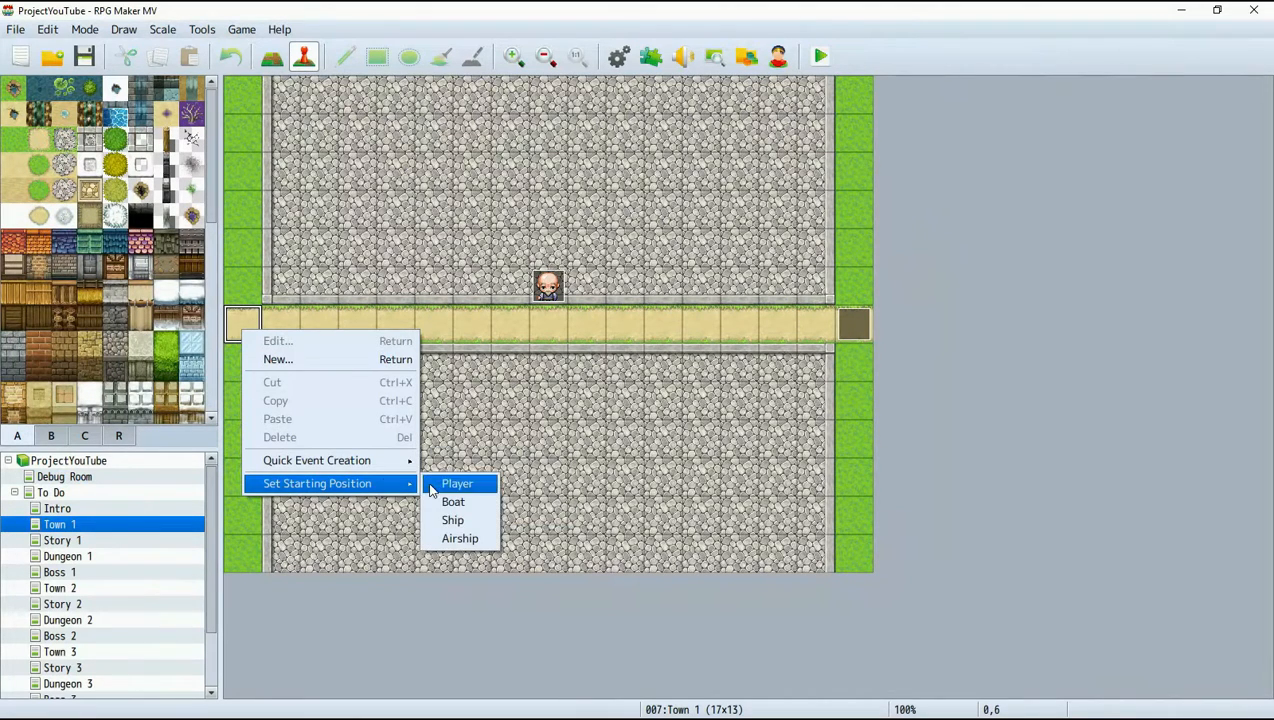
left_click(452, 483)
Save the changes to the game and begin a new game in a playtest.
left_click(820, 56)
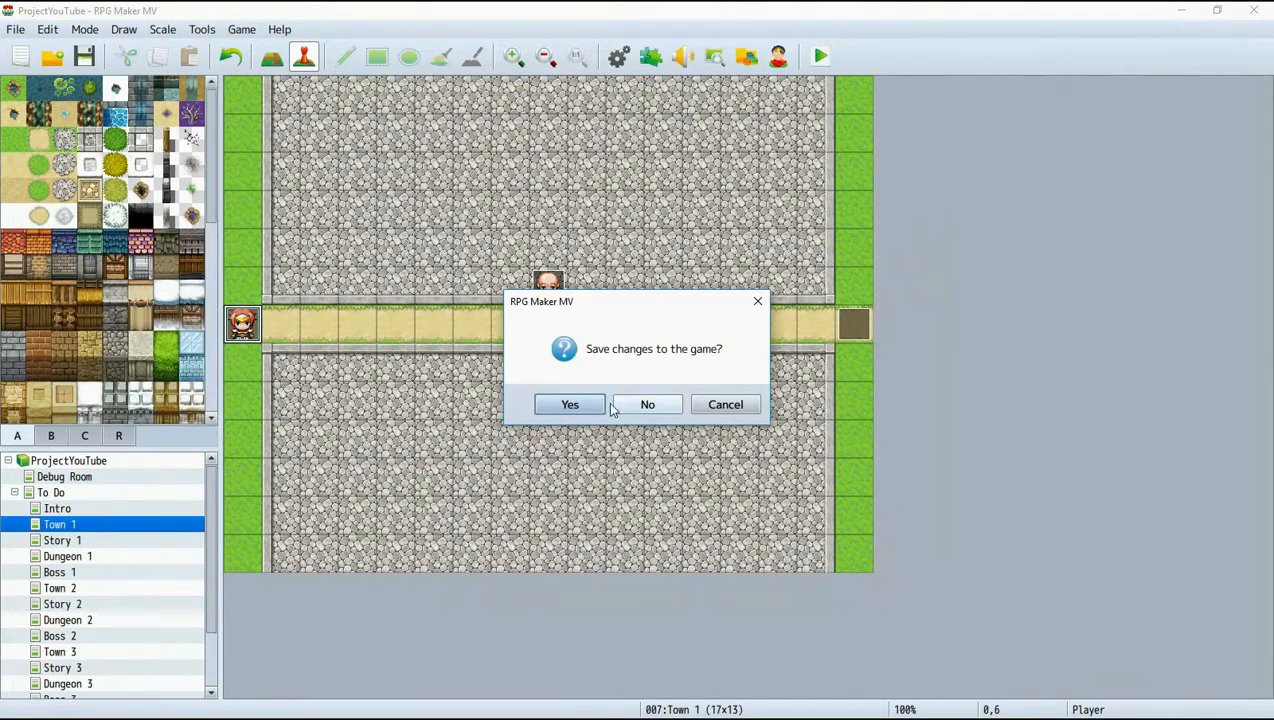
left_click(572, 407)
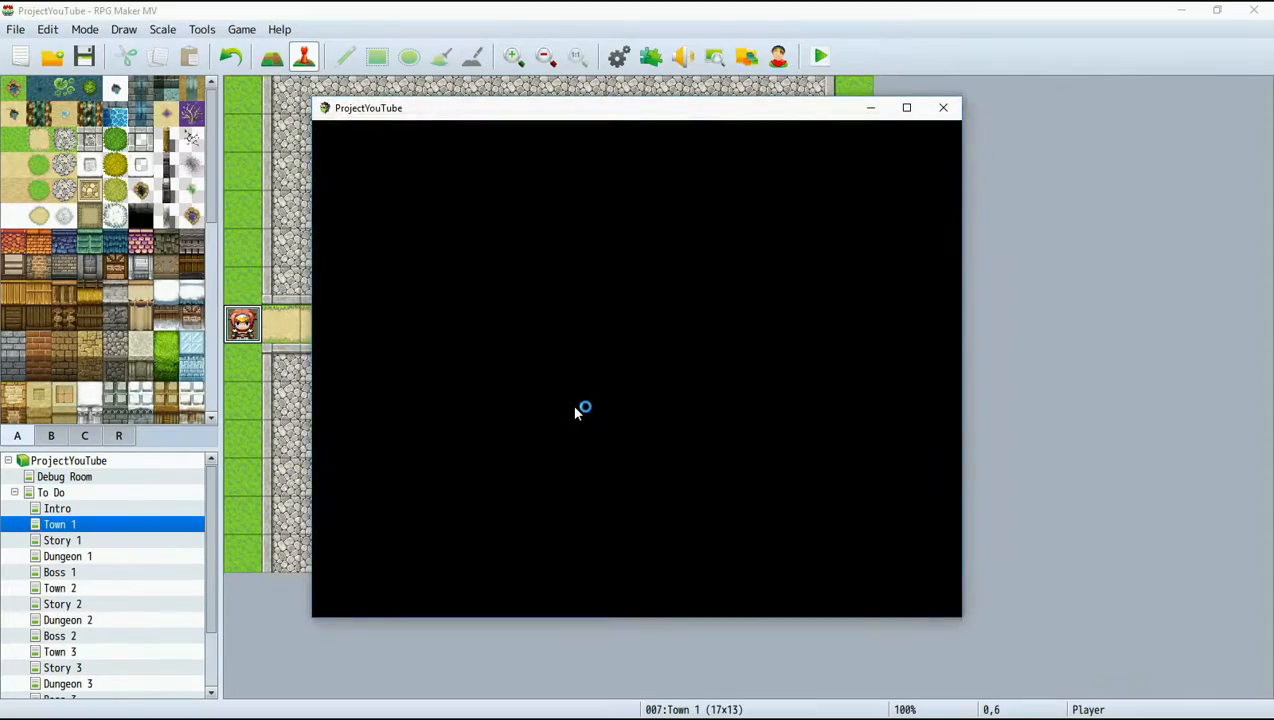
key("Return")
Walk the party along the road through Town 1, talk to the villager, and continue through the east exit into Story 1.
key("Right")
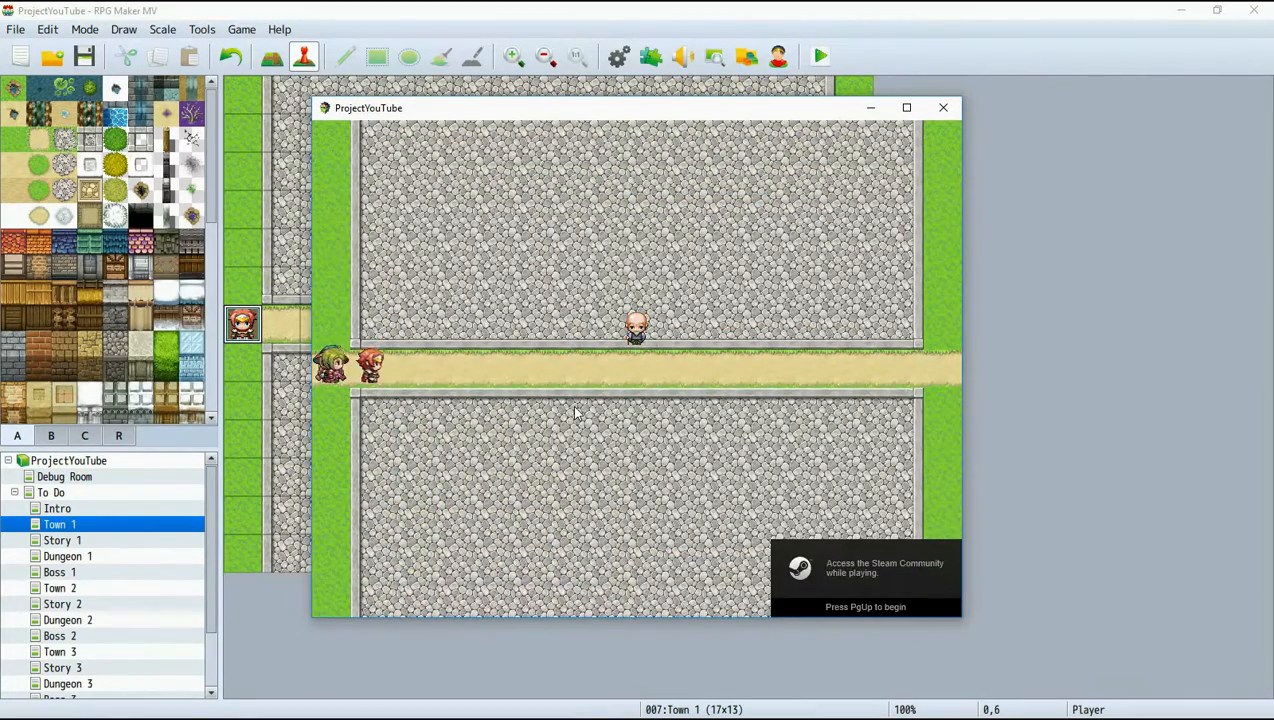
key("Right")
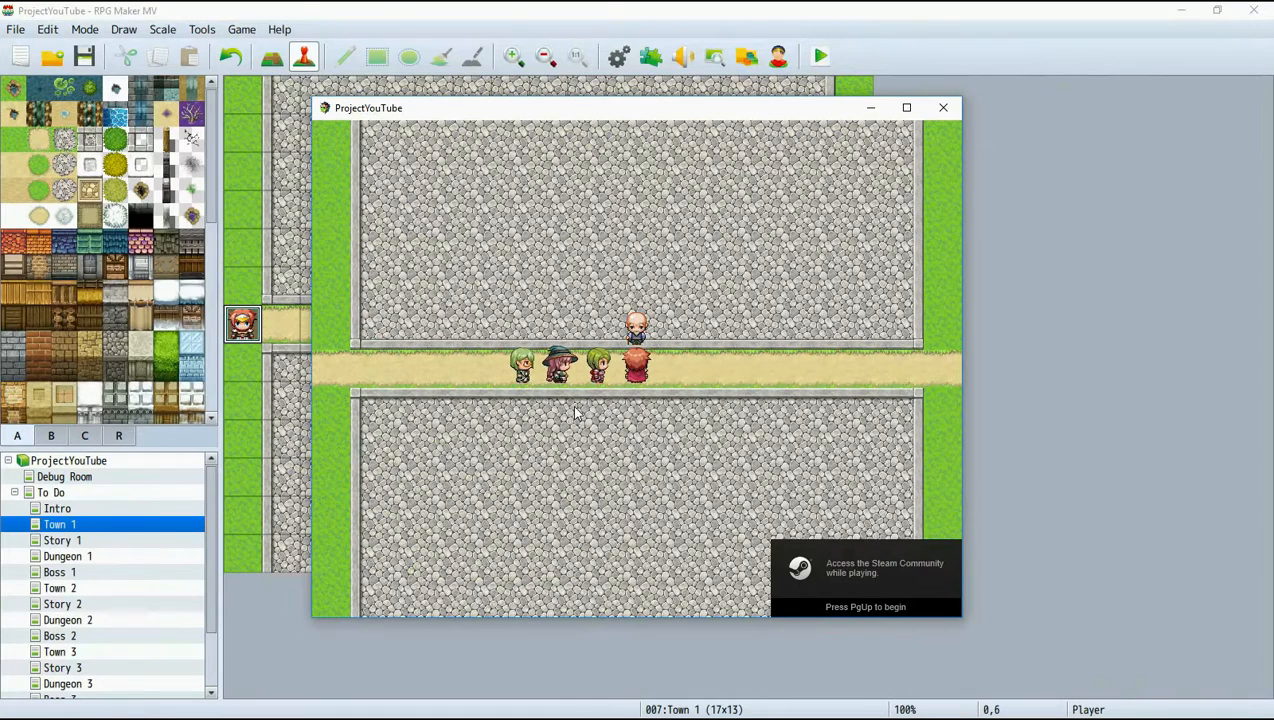
key("Return")
key("Right")
key("Right")
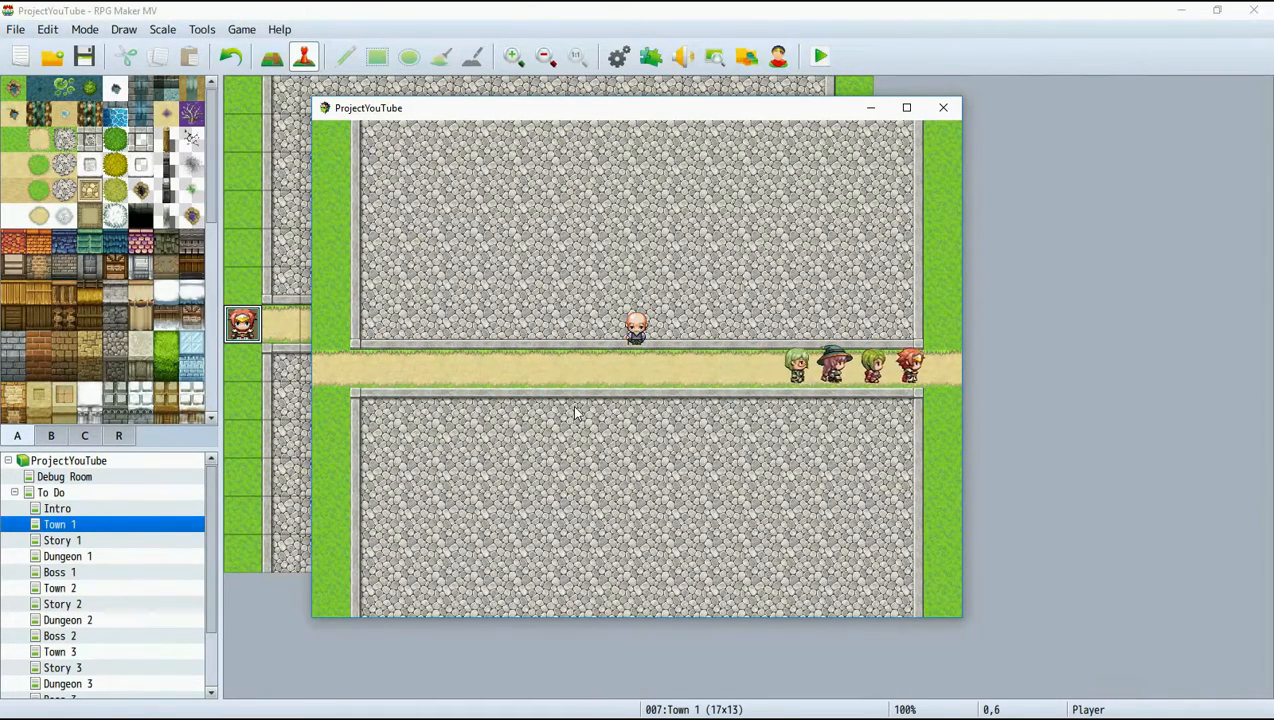
Playtest the transfers across Story 1 and Dungeon 1, stepping on the red magic circle before entering Boss 1.
key("Right")
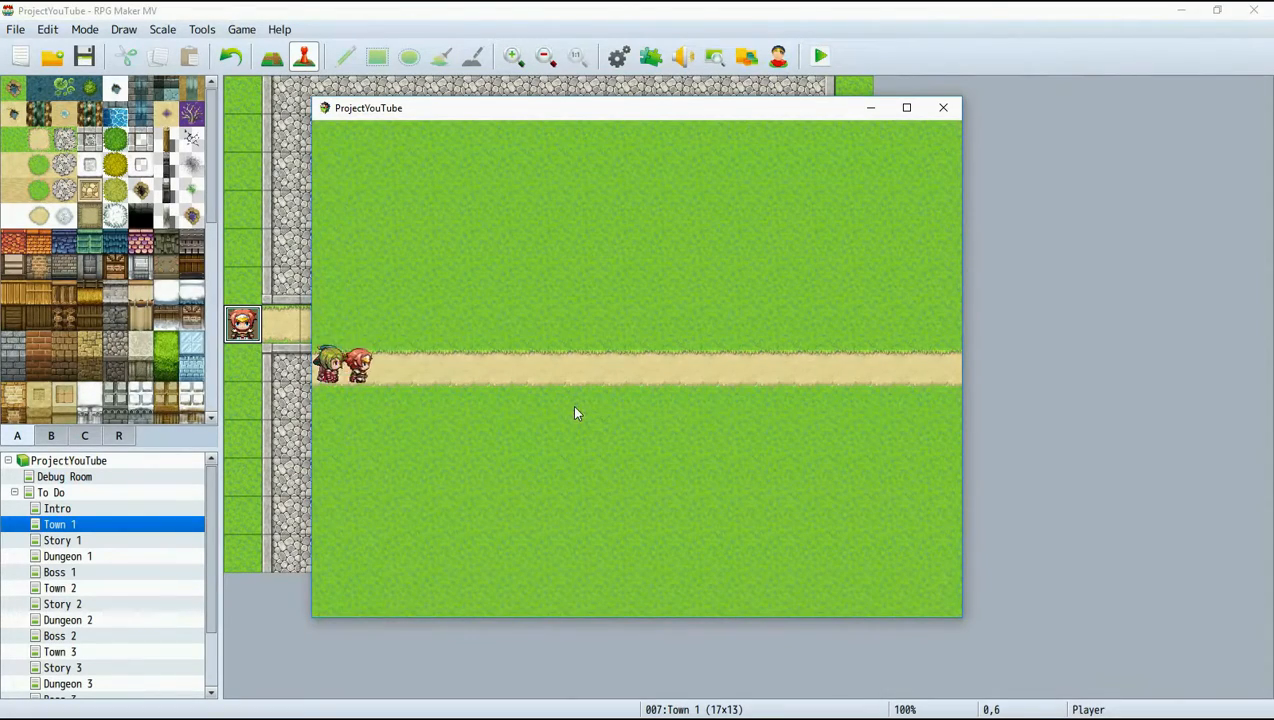
key("Right")
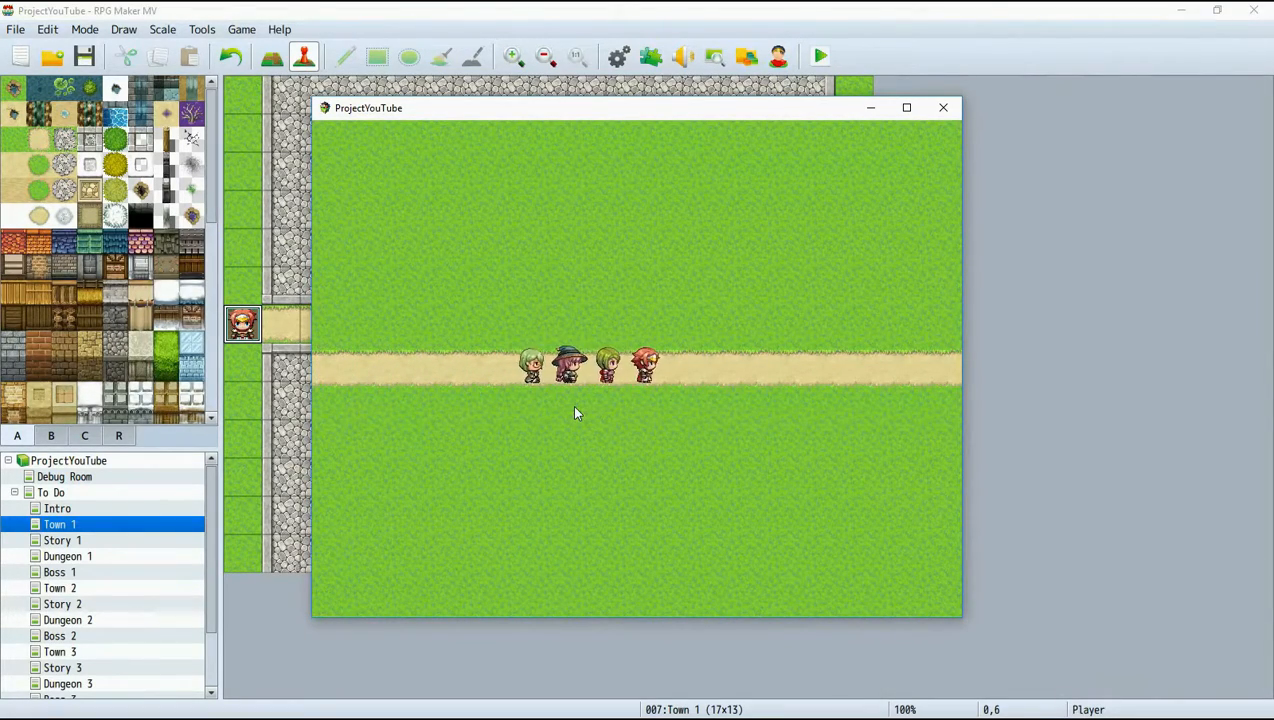
key("Right")
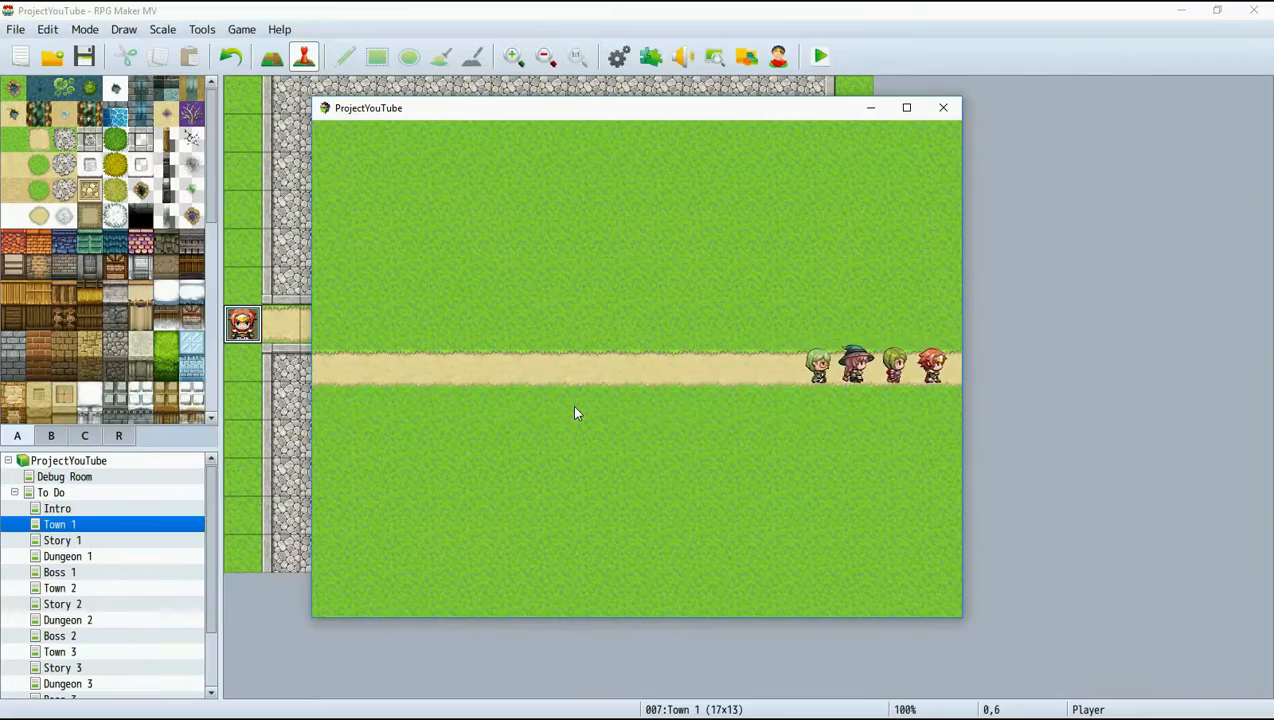
key("Right")
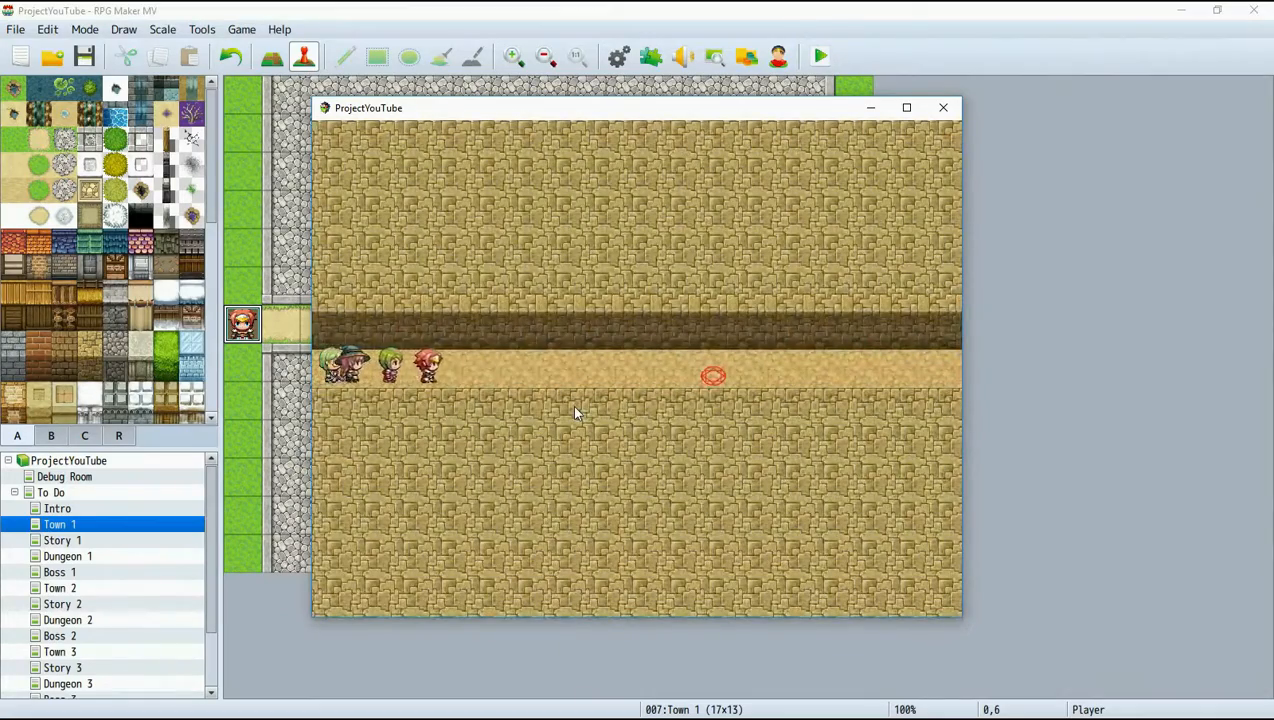
key("Right")
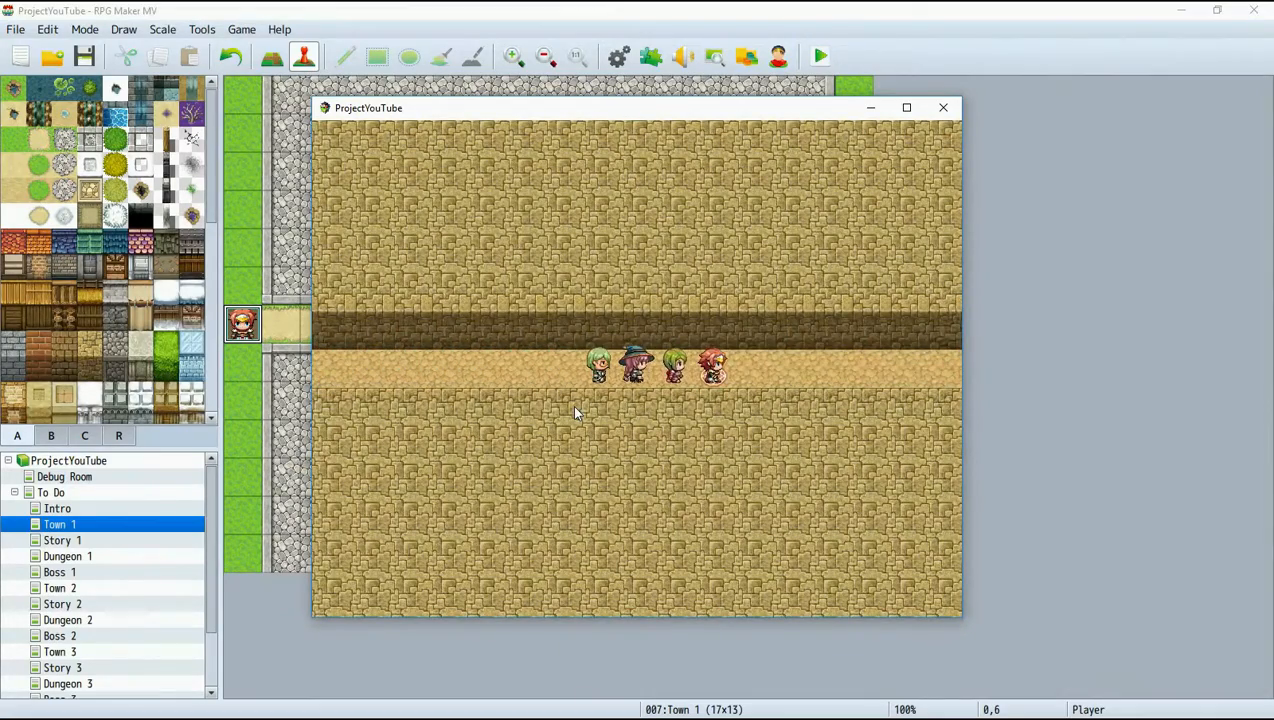
key("Right")
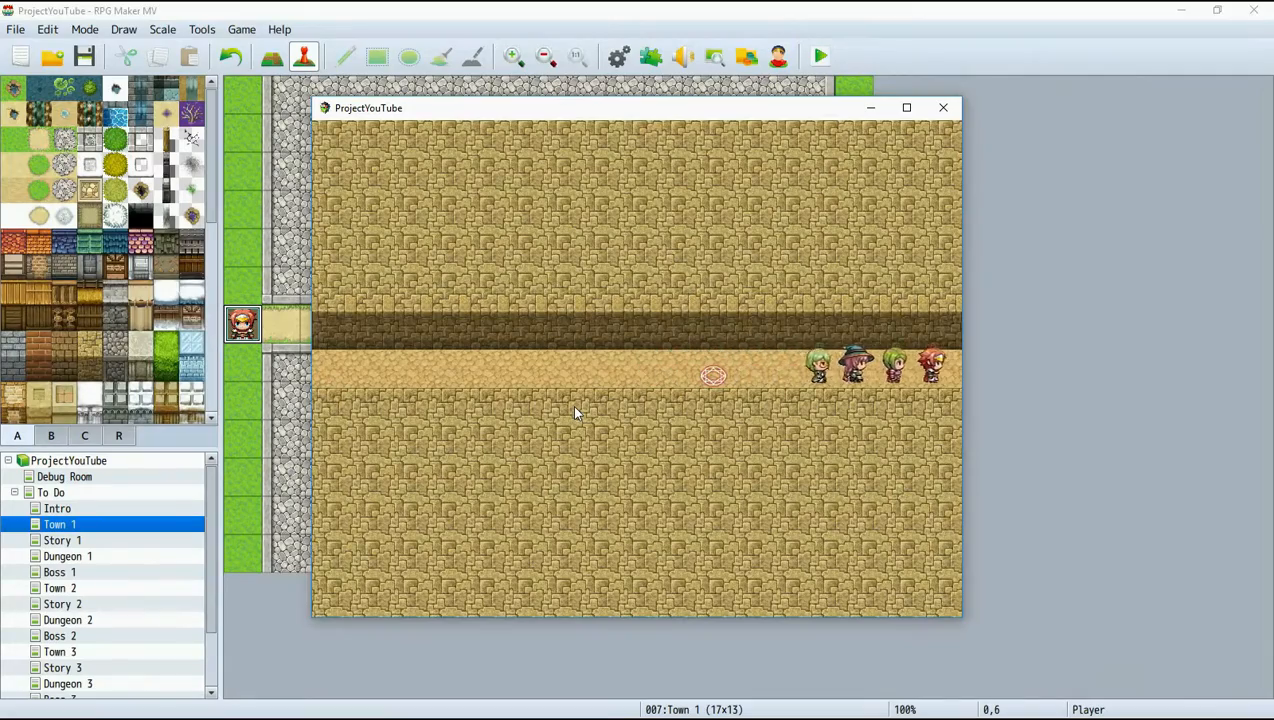
Play through the Boss 1 encounter into Town 2 and talk to the villager there.
key("Right")
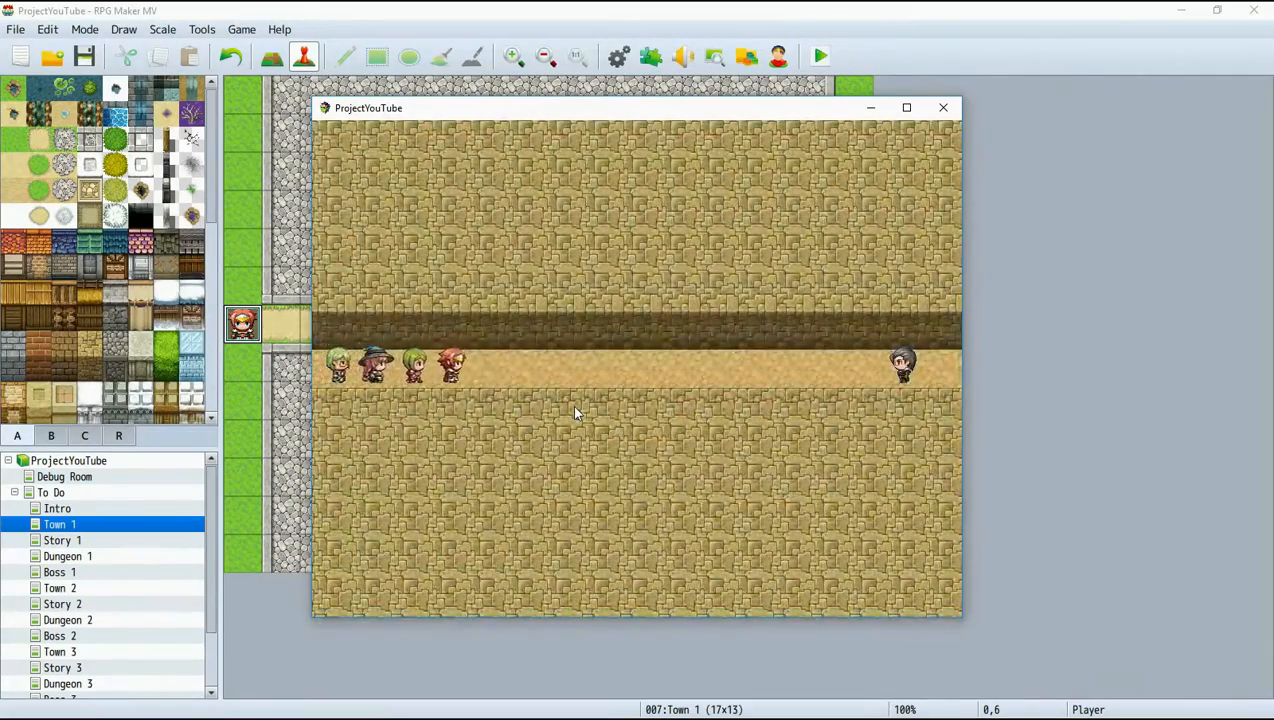
key("Right")
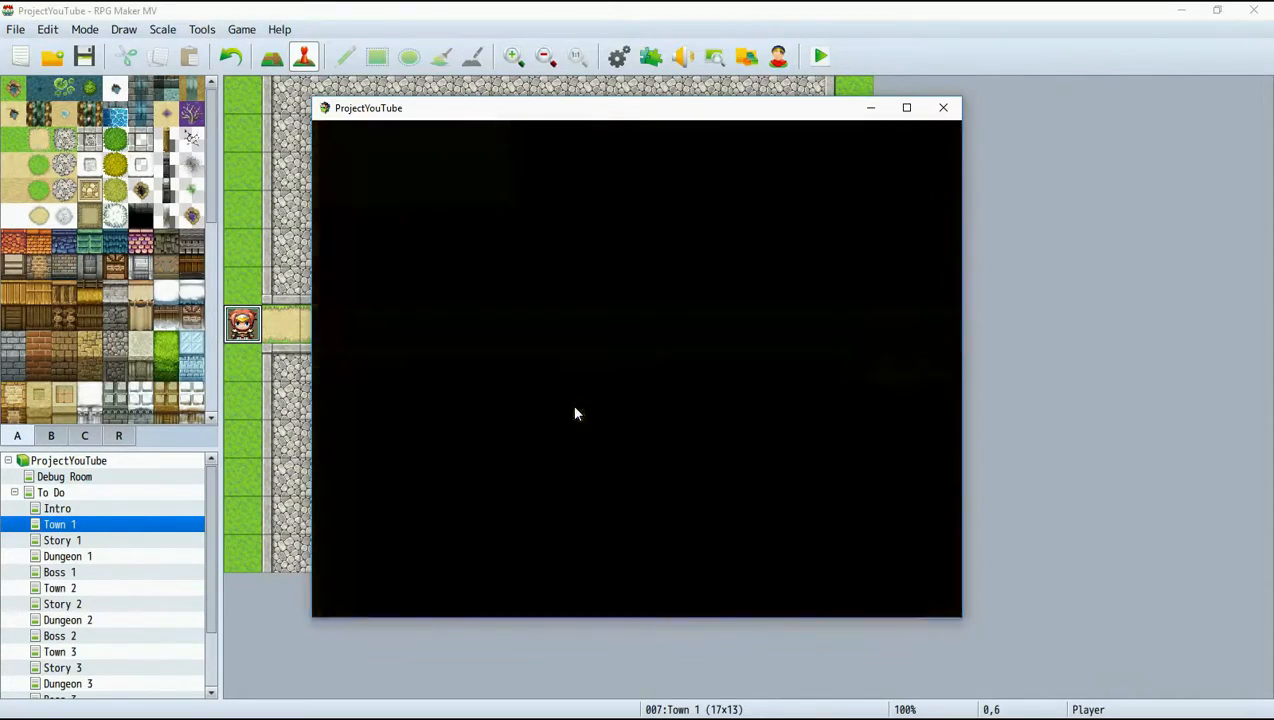
key("Right")
key("Right")
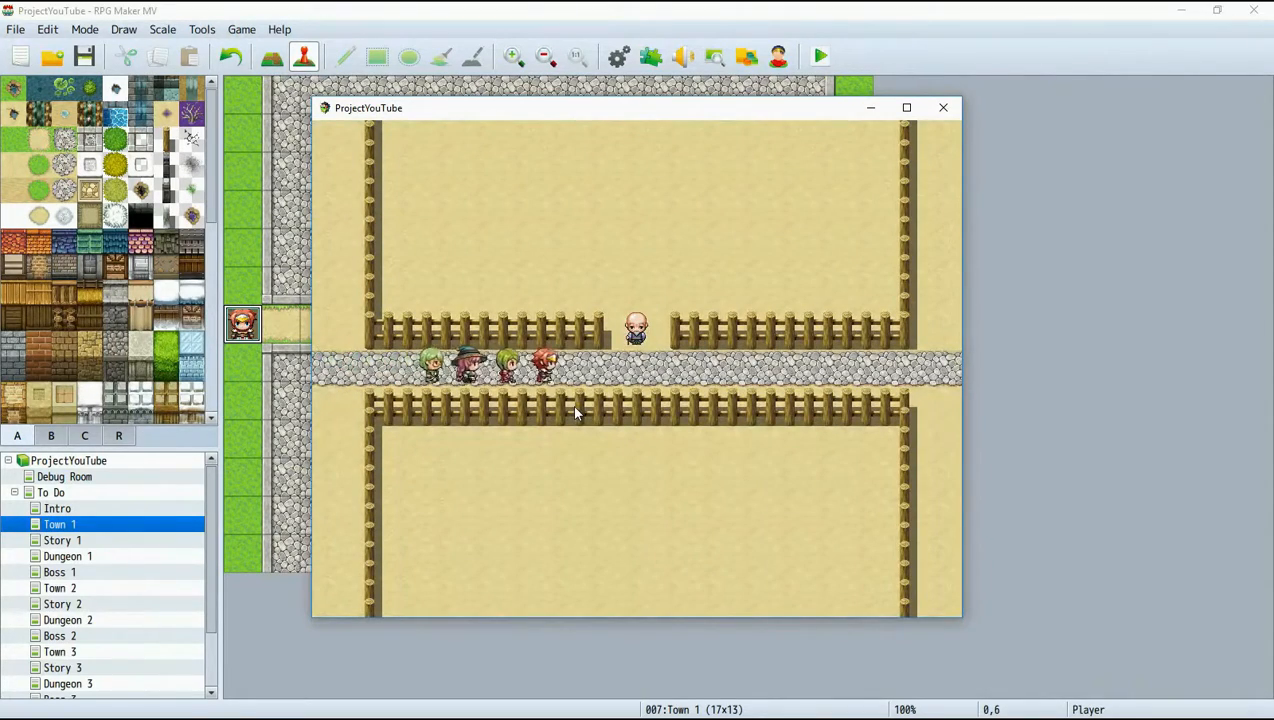
key("Left")
key("Up")
key("Return")
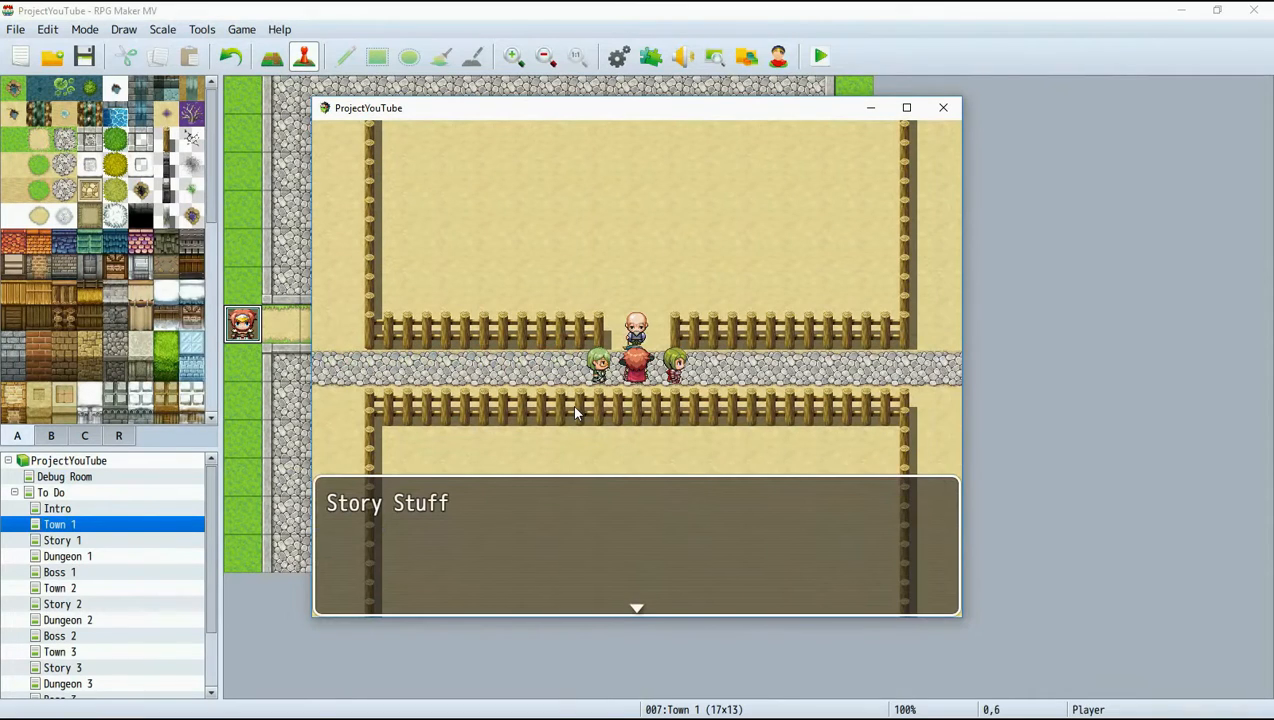
key("Return")
Continue the playtest from Town 2 through the following maps to Dungeon 3's east exit, and close the game.
key("Right")
key("Right")
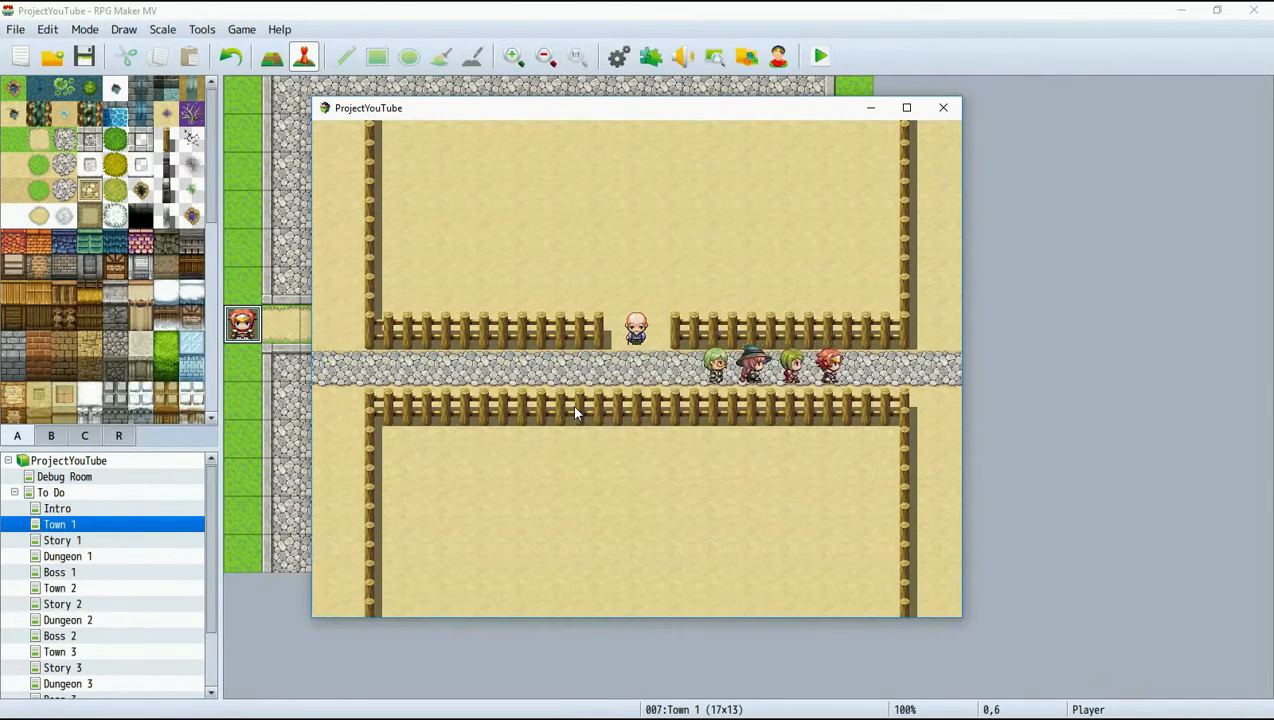
key("Right")
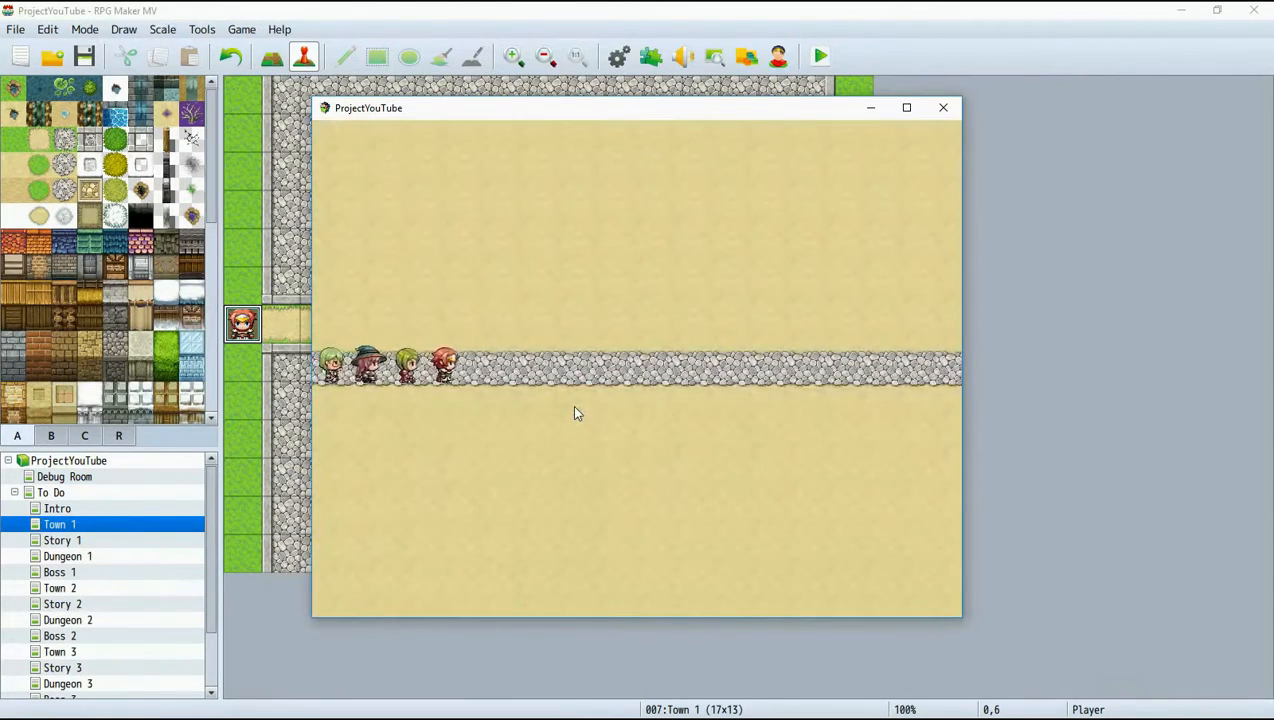
key("Right")
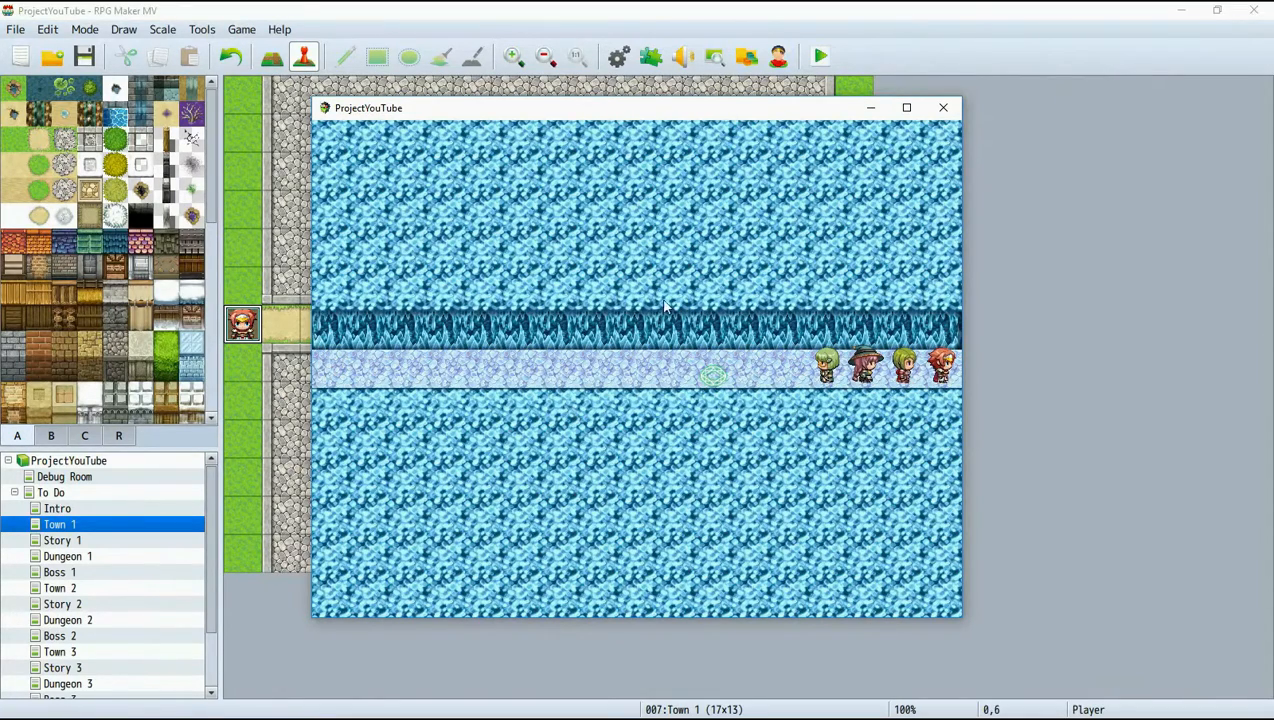
left_click(943, 107)
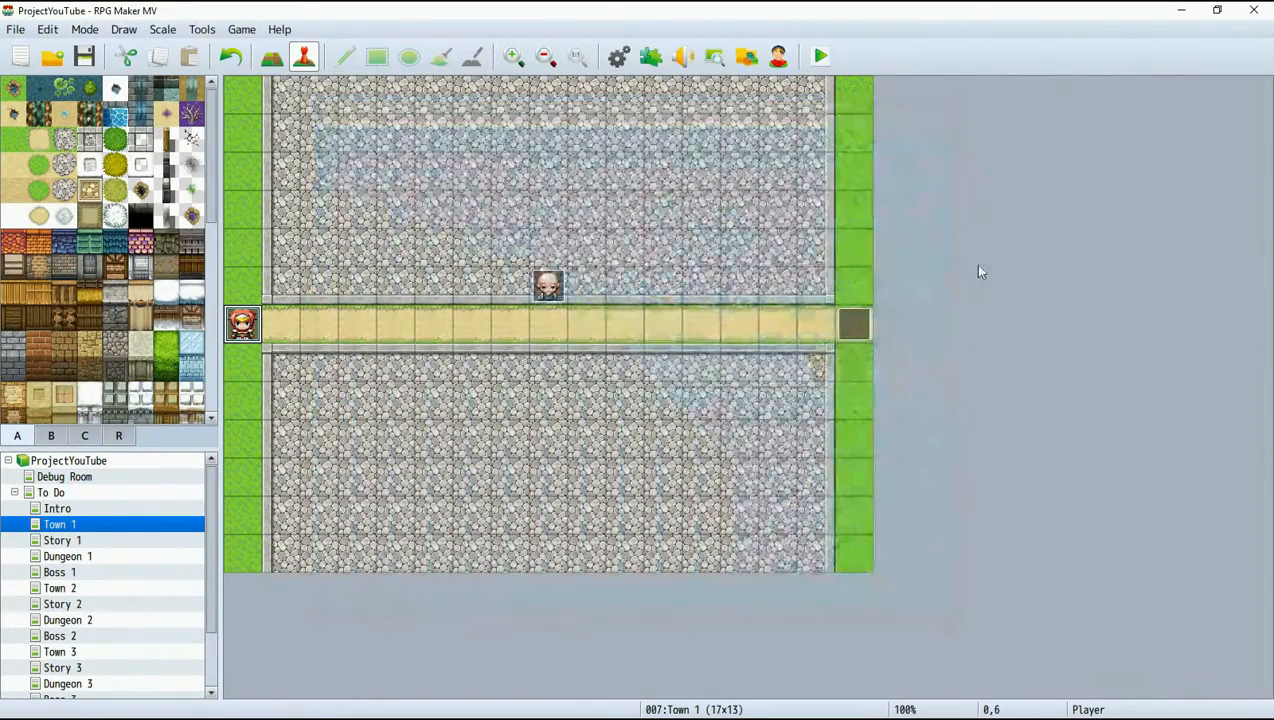
Open the exit event at tile 16,6 on the Dungeon 3 map and compare its two event pages.
left_click(88, 667)
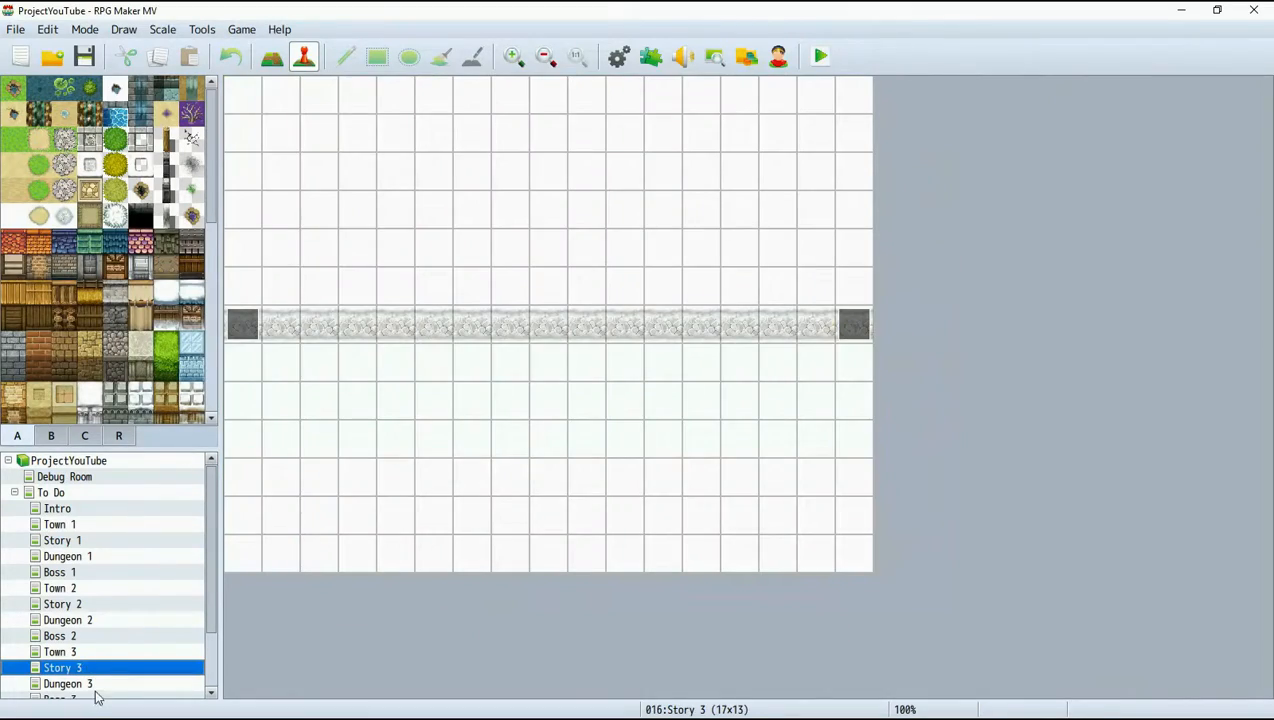
left_click(95, 684)
right_click(838, 322)
left_click(870, 333)
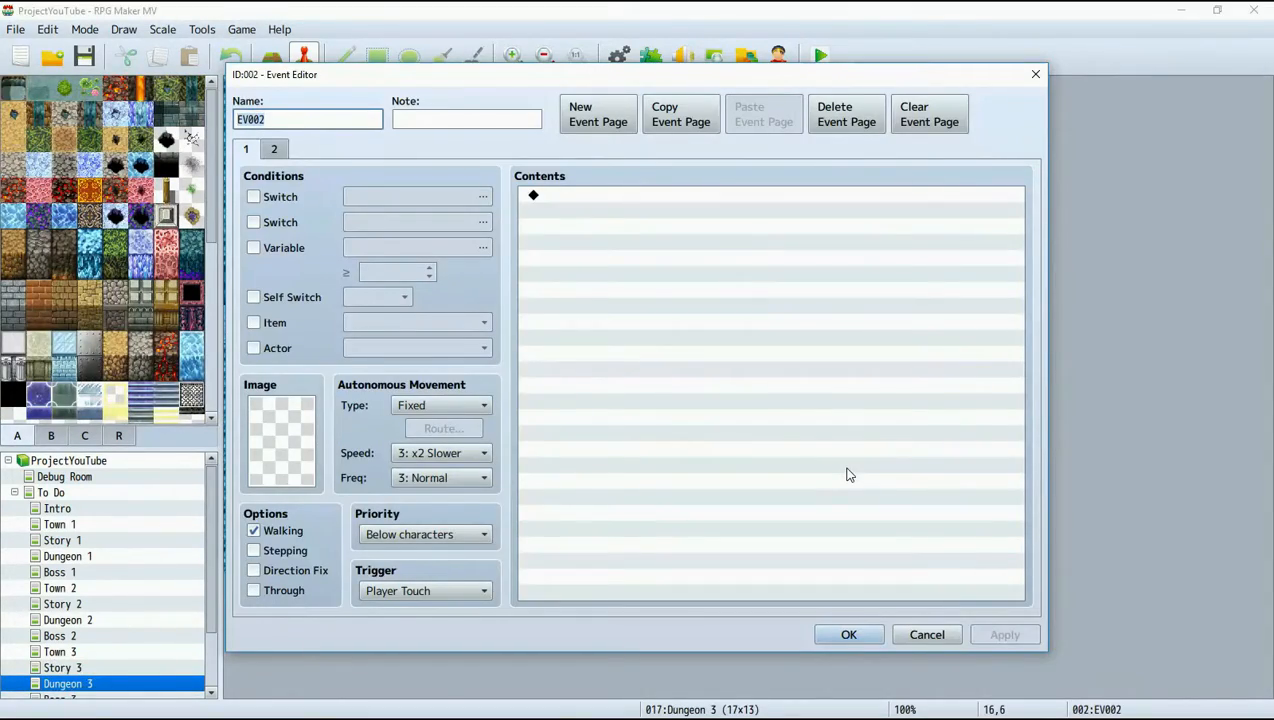
left_click(272, 152)
left_click(246, 152)
left_click(272, 152)
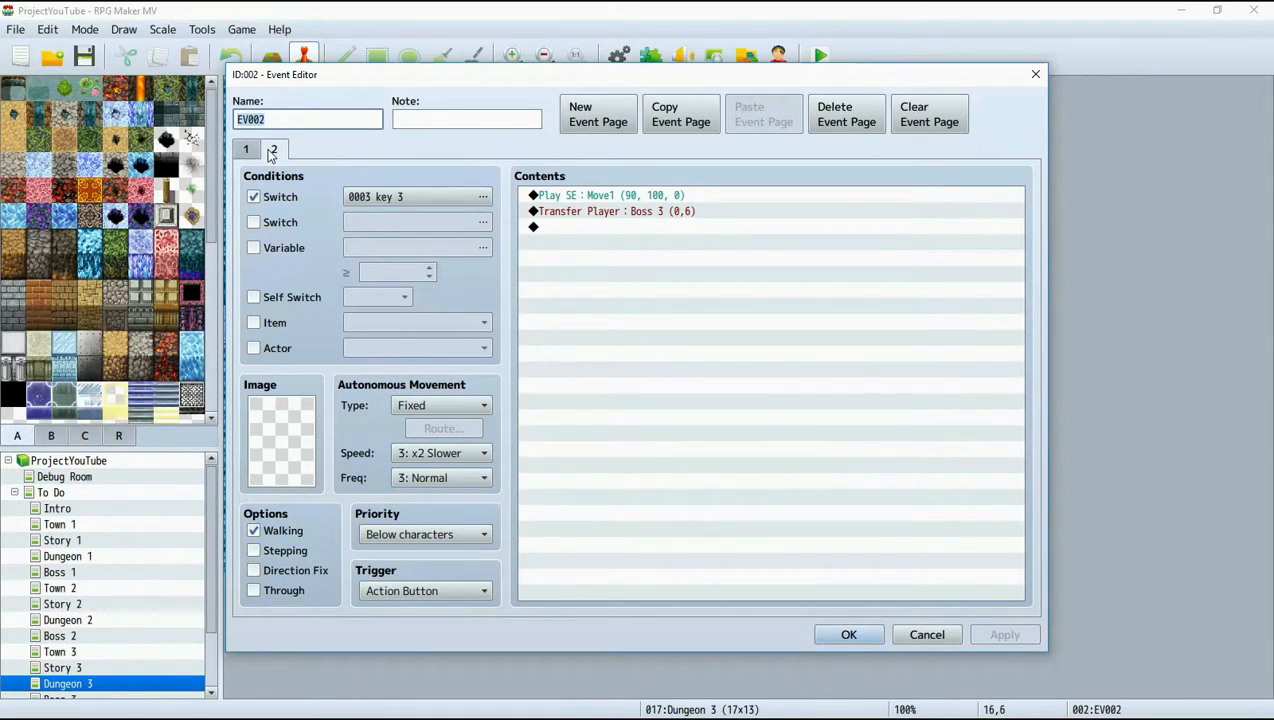
left_click(246, 150)
left_click(272, 150)
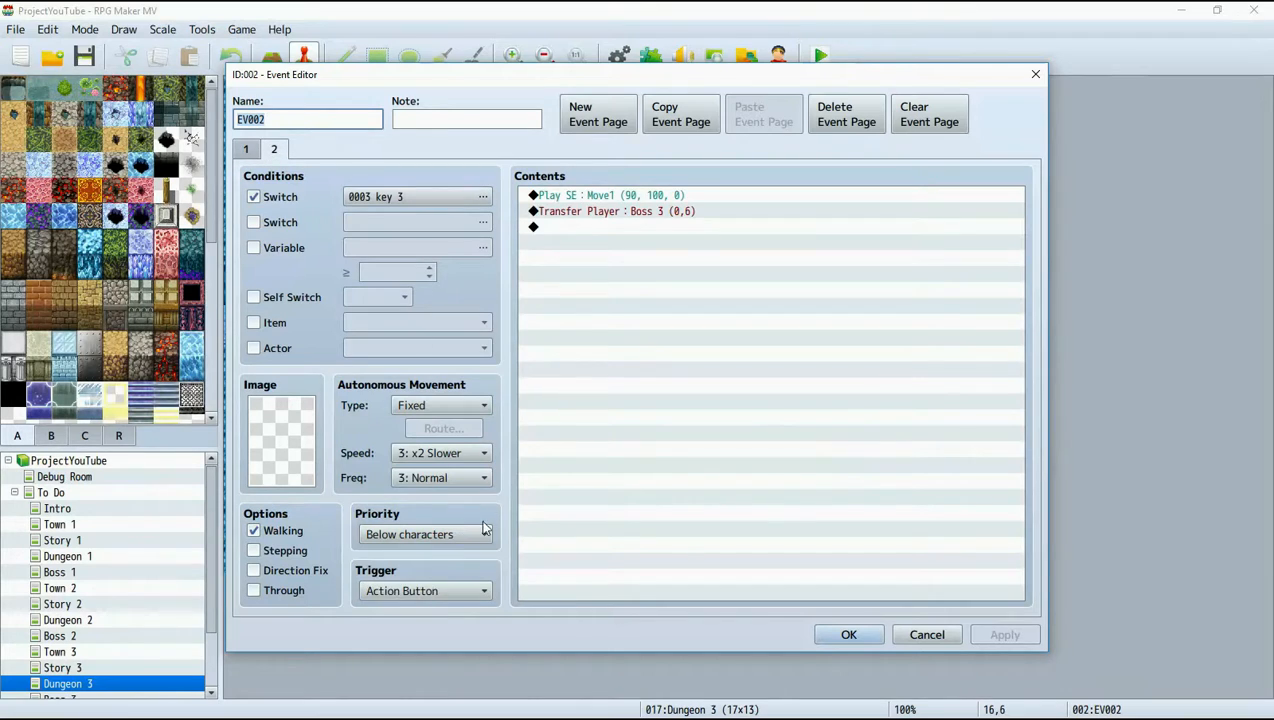
Set the trigger on page 2 of Dungeon 3's exit event to Player Touch and apply the change.
left_click(428, 594)
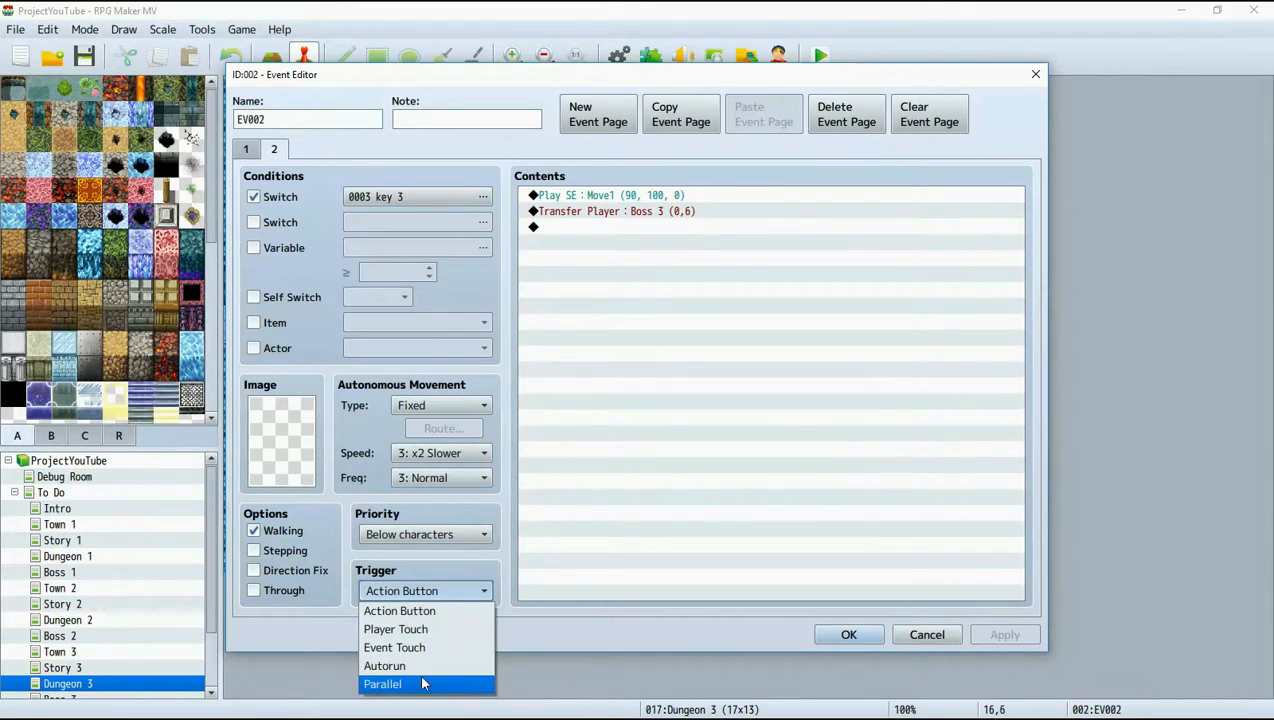
left_click(420, 629)
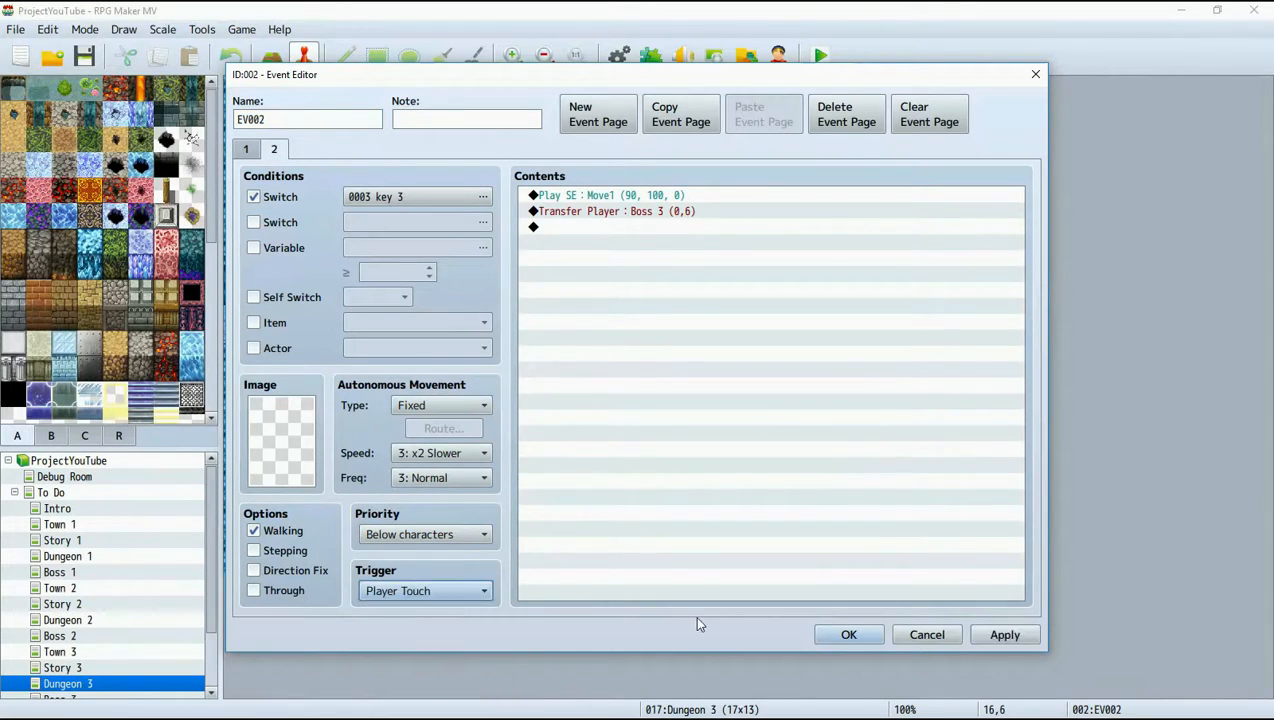
left_click(1005, 637)
left_click(848, 635)
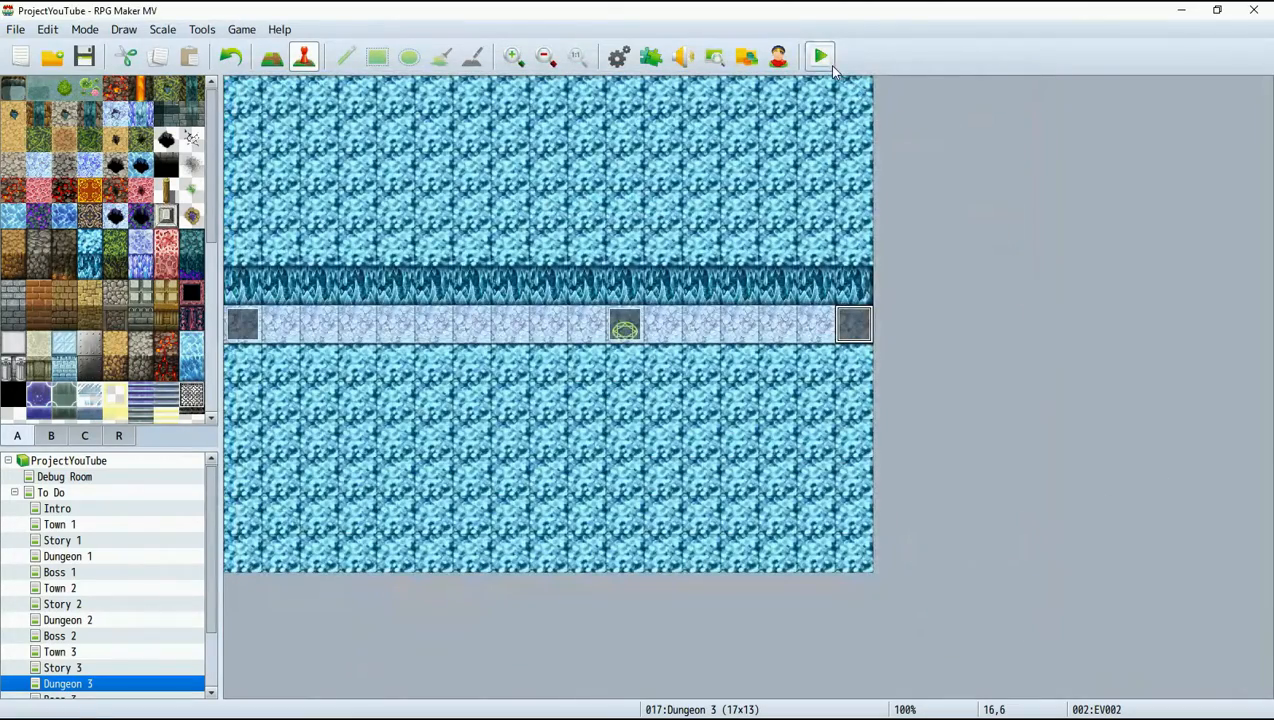
Move the Town 1, Story 1, Dungeon 1 and Boss 1 maps from To Do into Work in Progress.
scroll(140, 598, "down", 2)
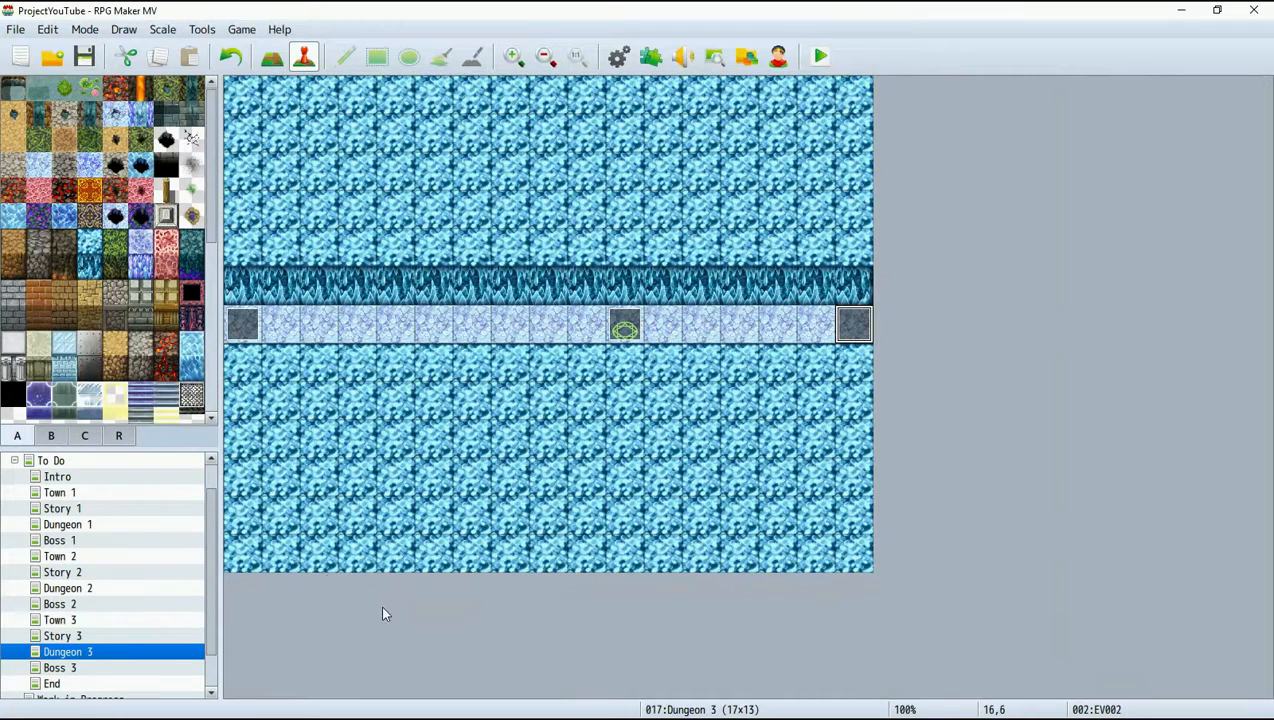
scroll(171, 556, "up", 2)
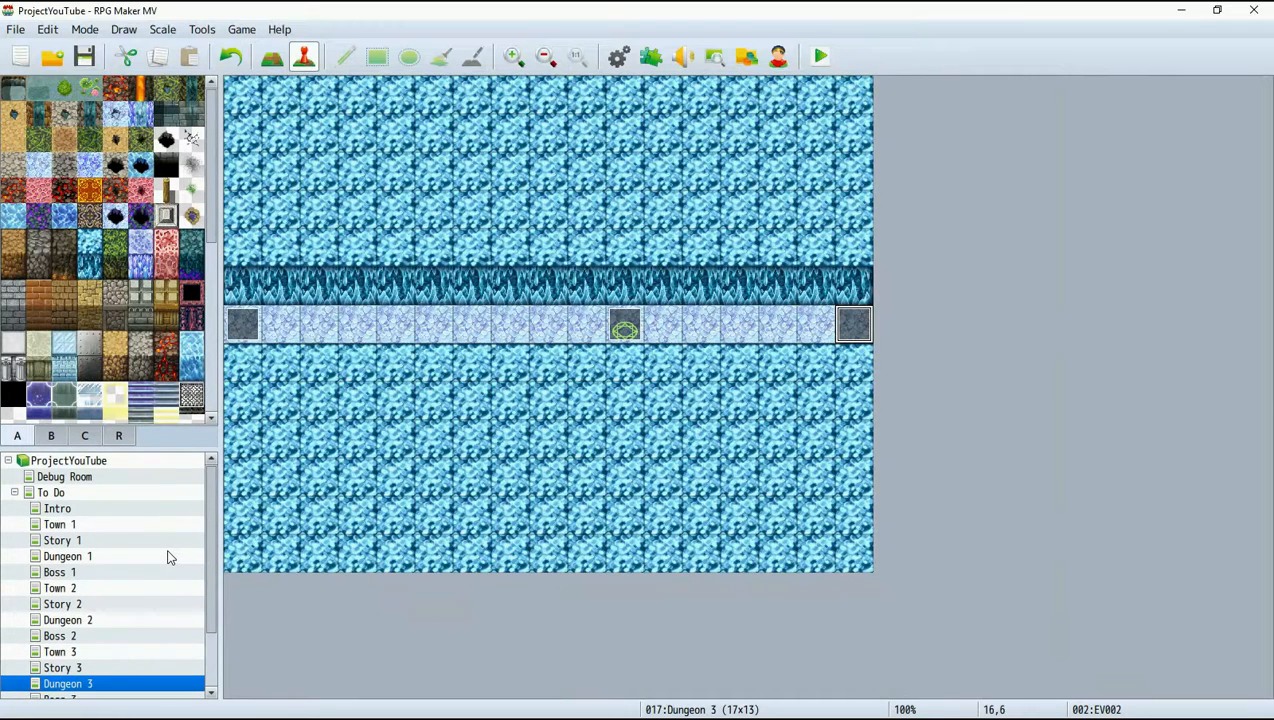
left_click(57, 508)
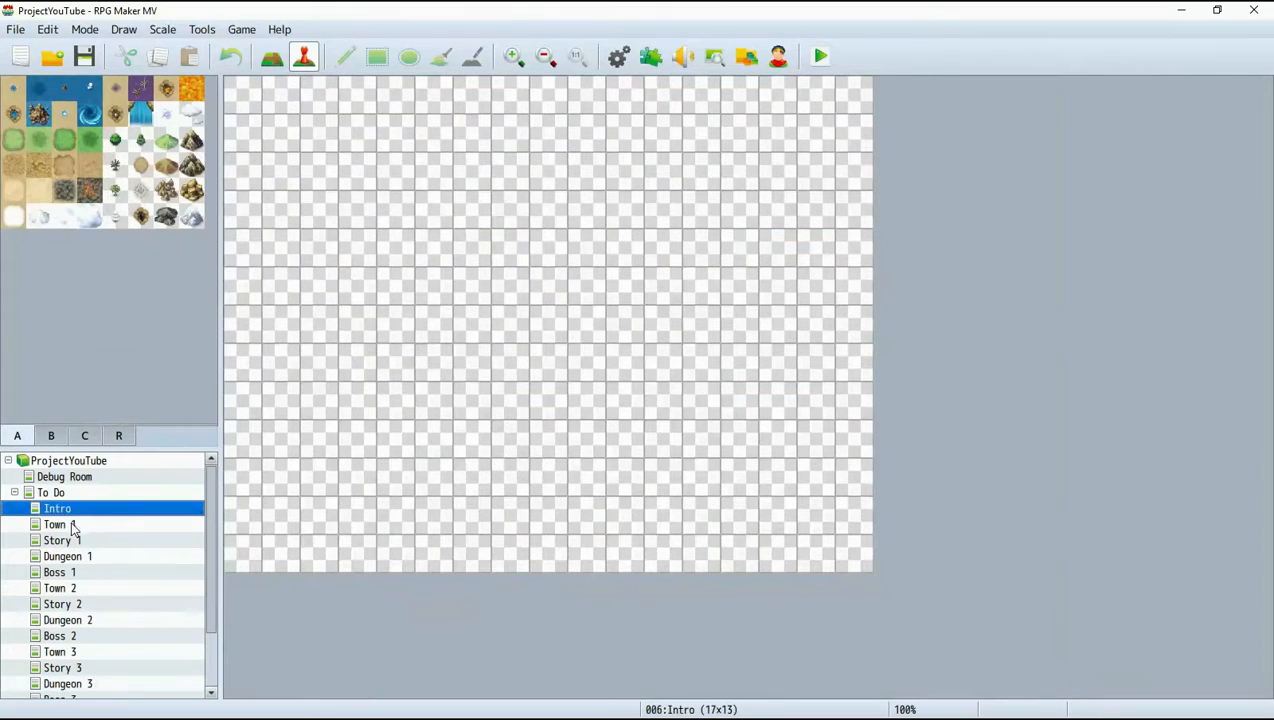
scroll(60, 520, "down", 2)
scroll(57, 520, "down", 2)
scroll(117, 628, "up", 2)
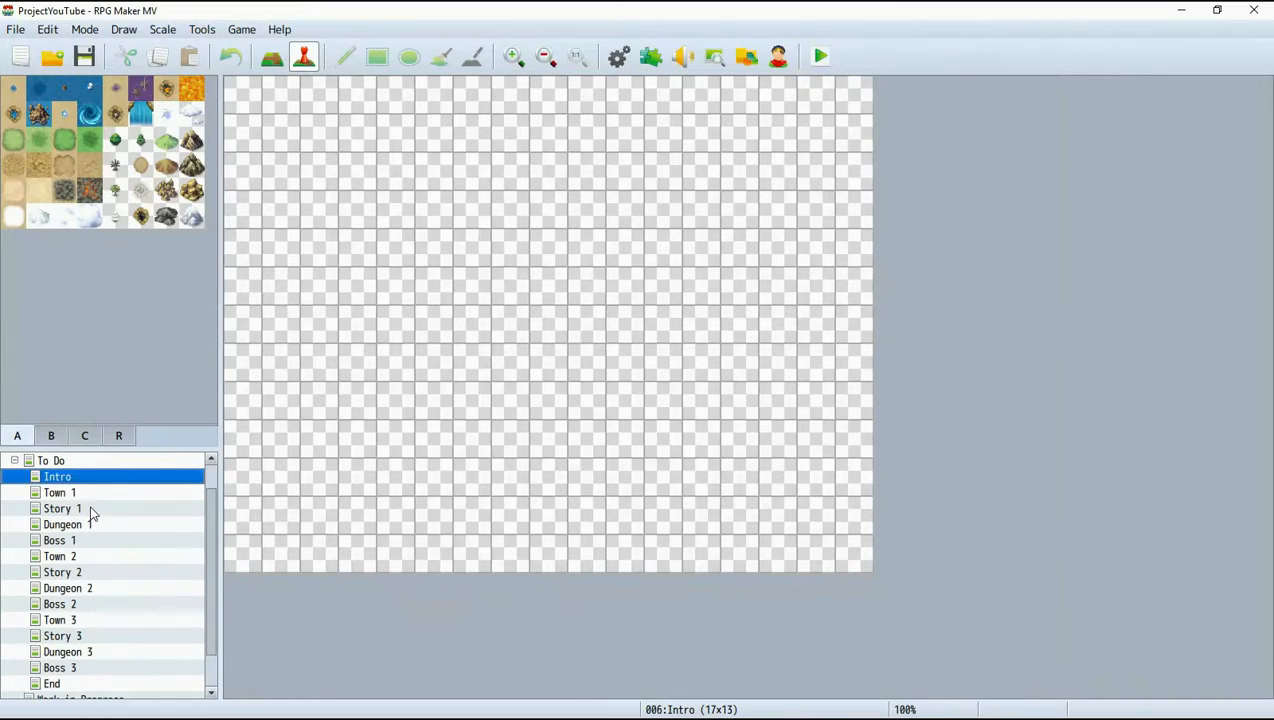
left_click(86, 494)
left_click_drag(80, 500, 98, 665)
left_click_drag(67, 466, 84, 648)
left_click_drag(76, 462, 103, 618)
Collapse the To Do map group and open the Town 1 map under Work in Progress.
scroll(52, 616, "up", 2)
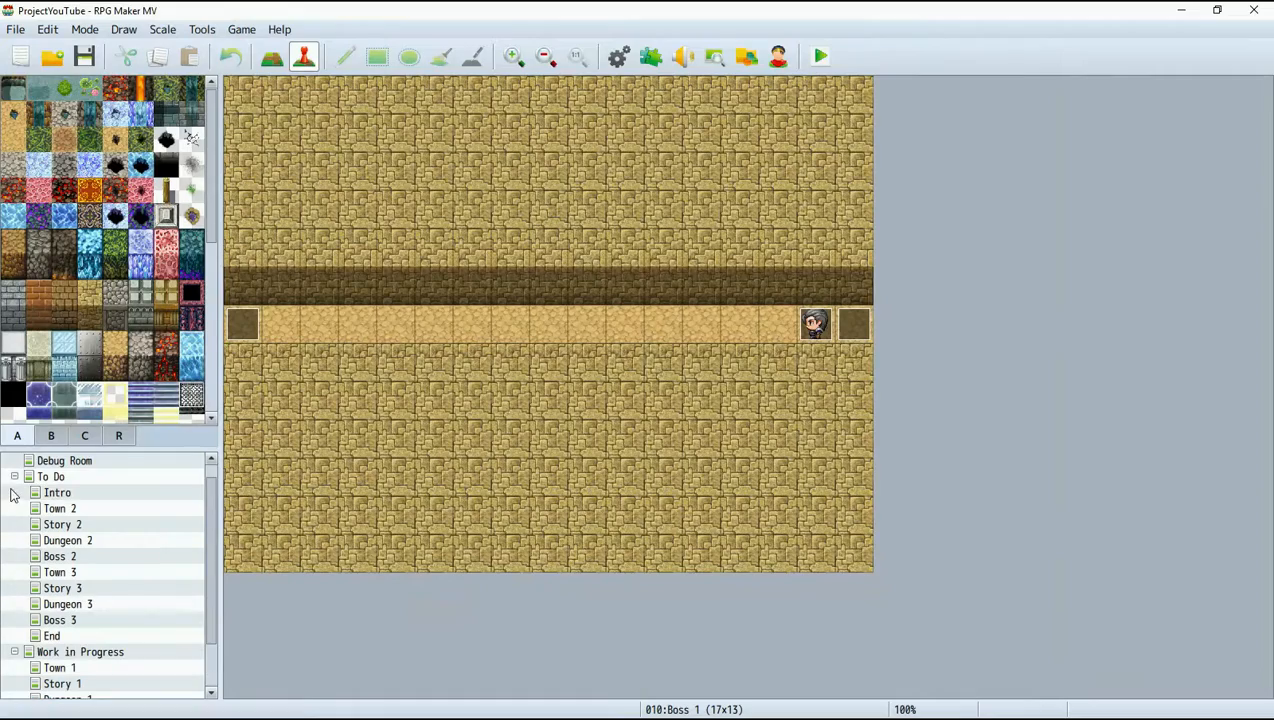
left_click(13, 478)
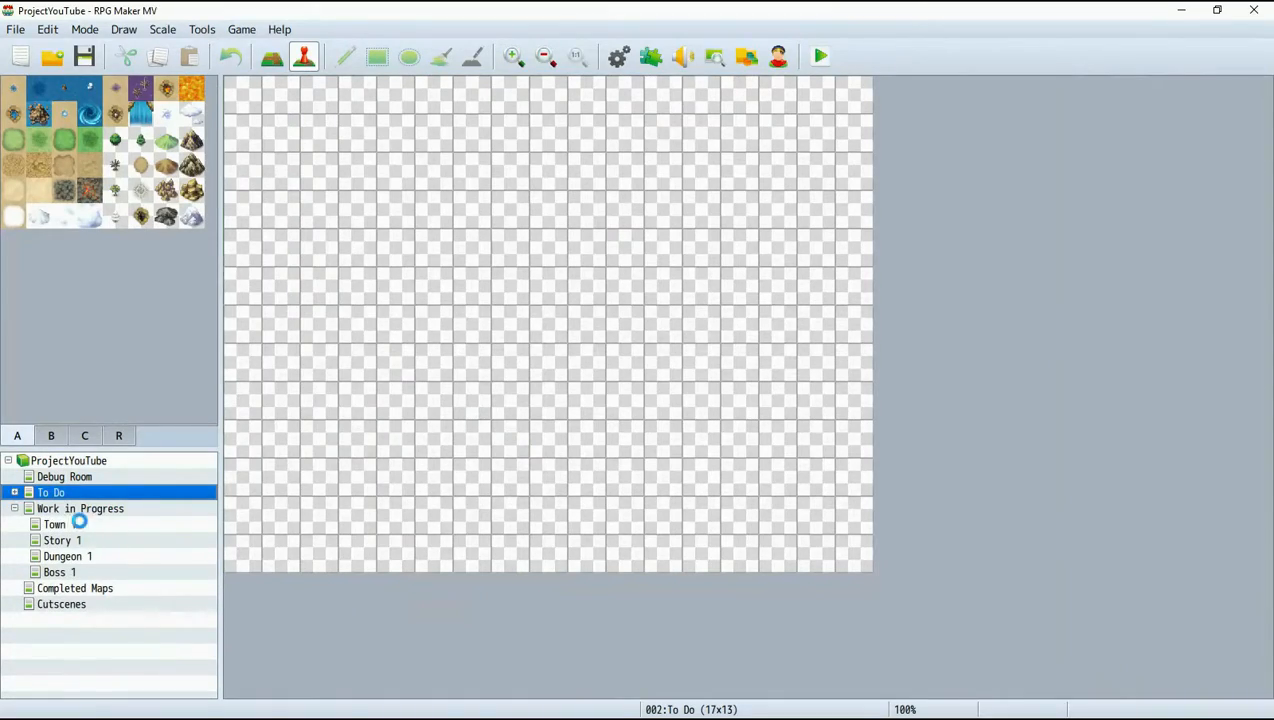
left_click(76, 524)
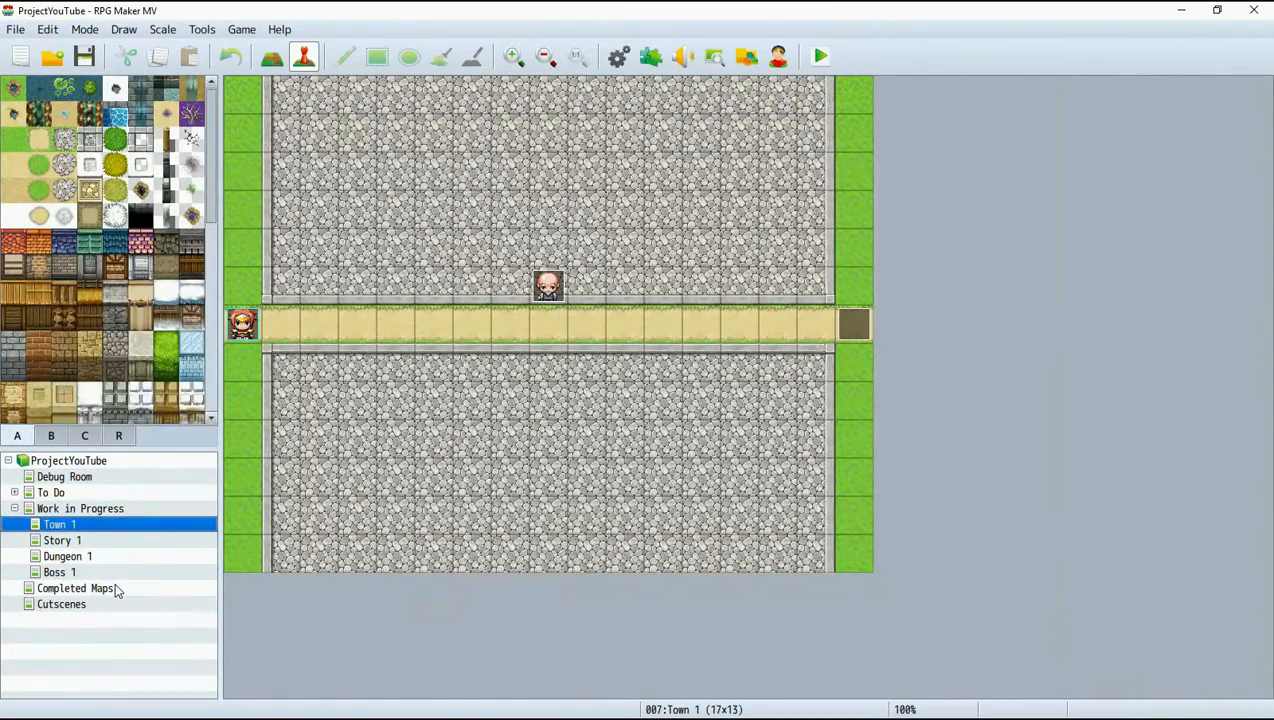